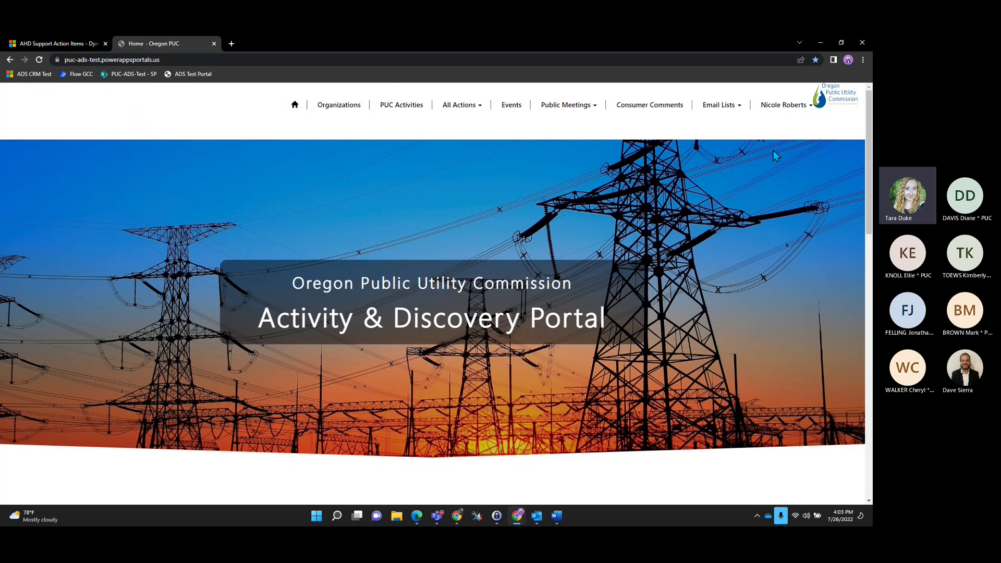
# Step: Review the signed-in account's organization roles and its organization access requests
pyautogui.click(776, 111)
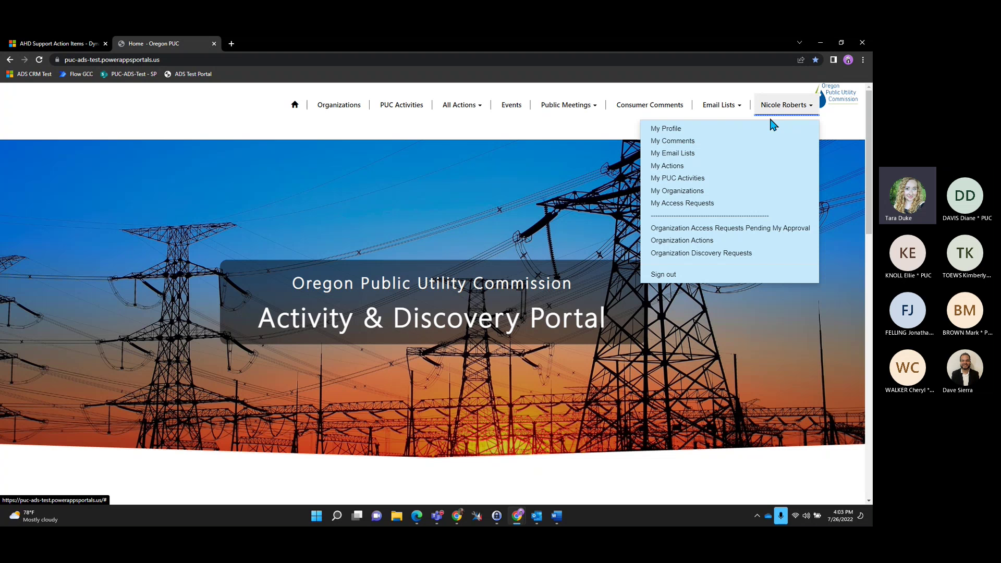
pyautogui.click(687, 197)
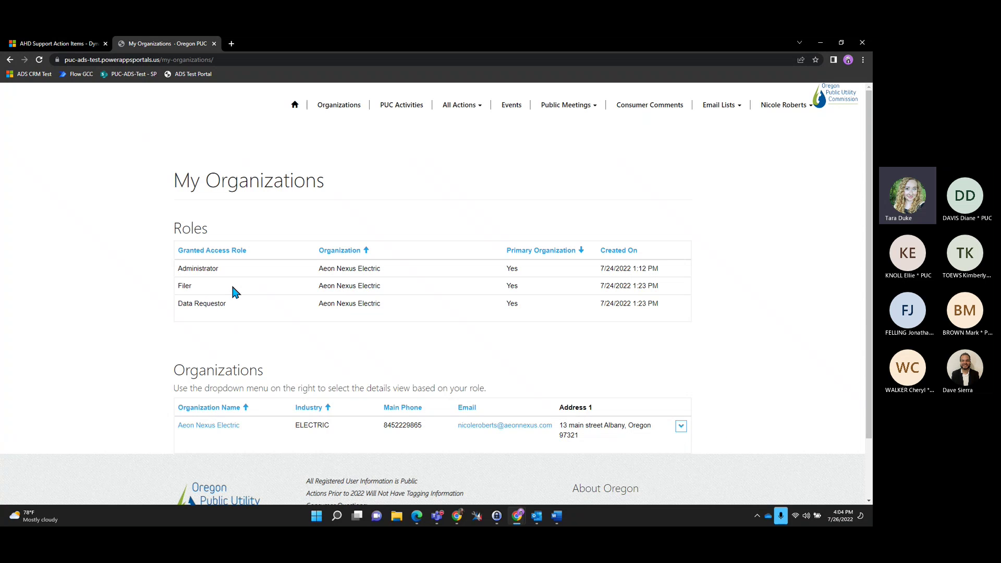
pyautogui.click(781, 106)
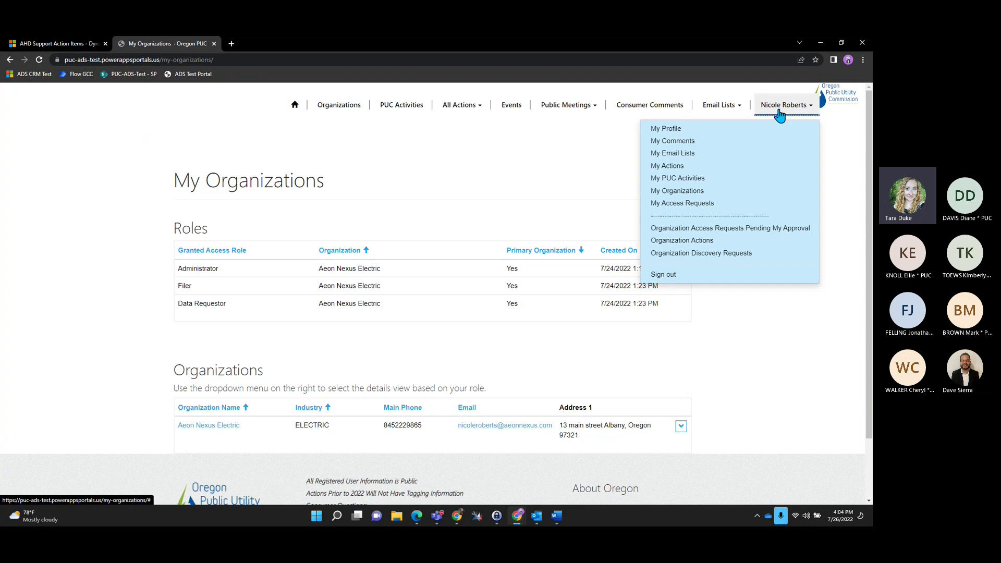
pyautogui.click(703, 209)
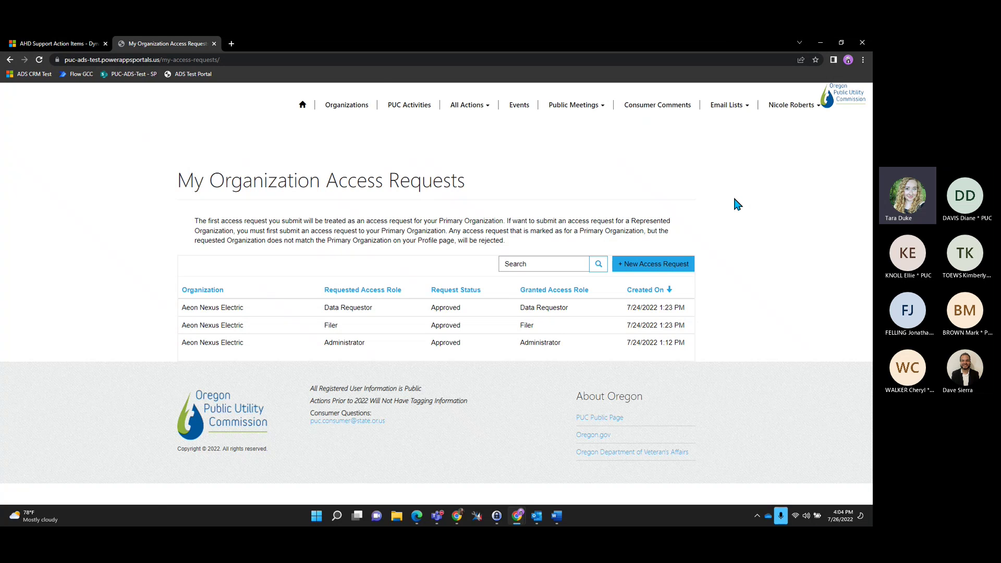
# Step: Look over the filters and the list of submitted actions on the All Actions page
pyautogui.click(469, 105)
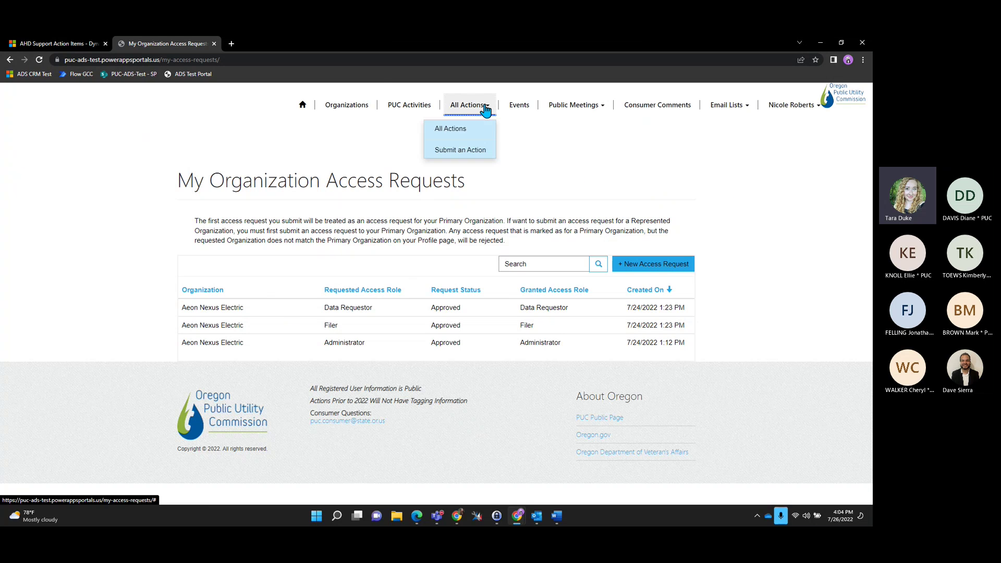
pyautogui.click(462, 130)
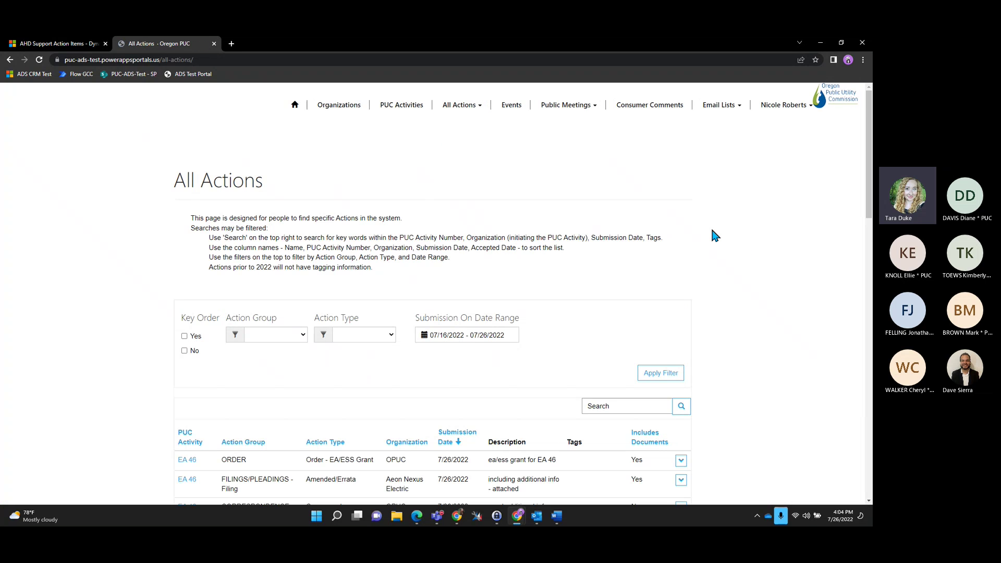
pyautogui.scroll(-3, 712, 229)
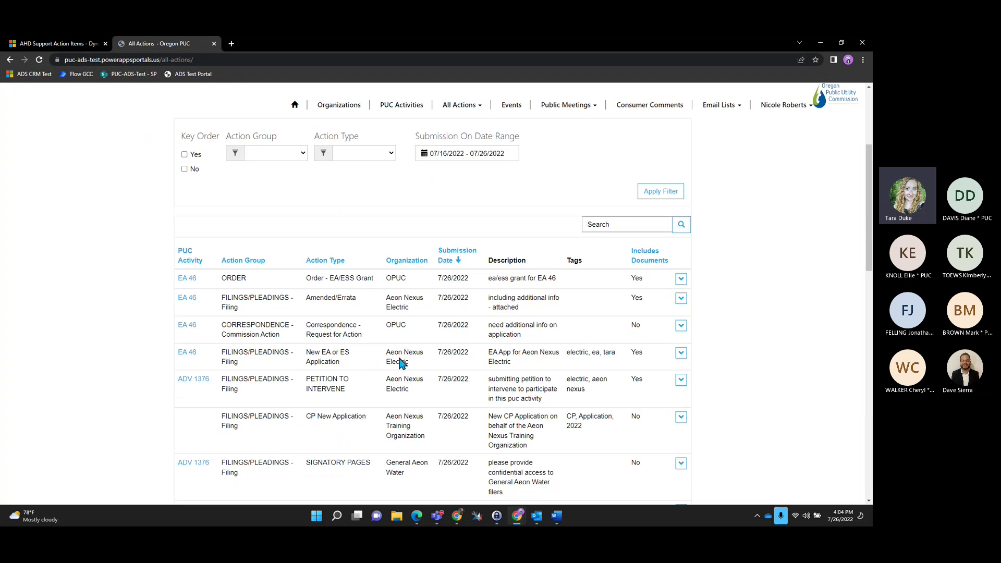
pyautogui.scroll(3, 463, 395)
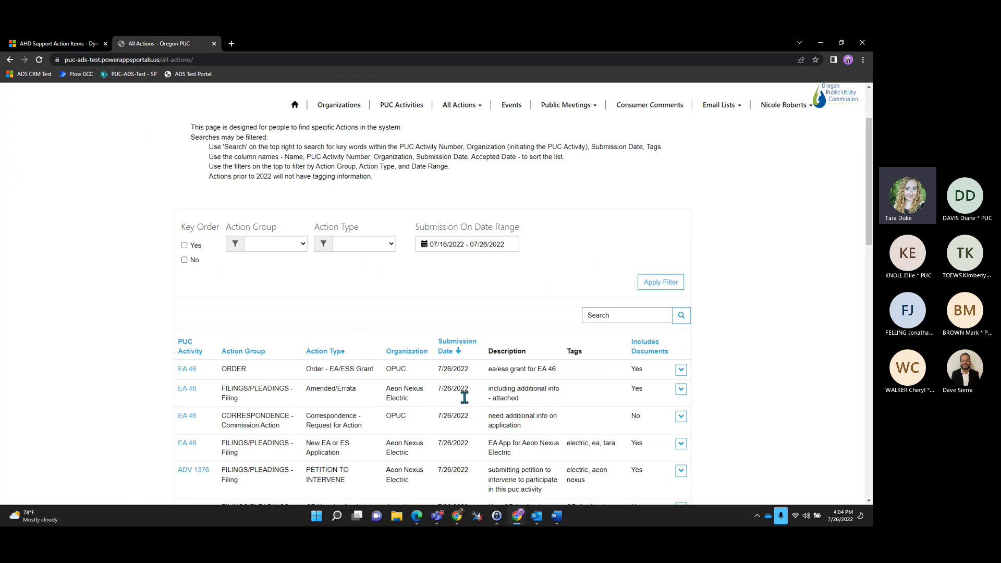
# Step: Go to the Submit an Action page and start a new action in an existing PUC activity
pyautogui.click(460, 107)
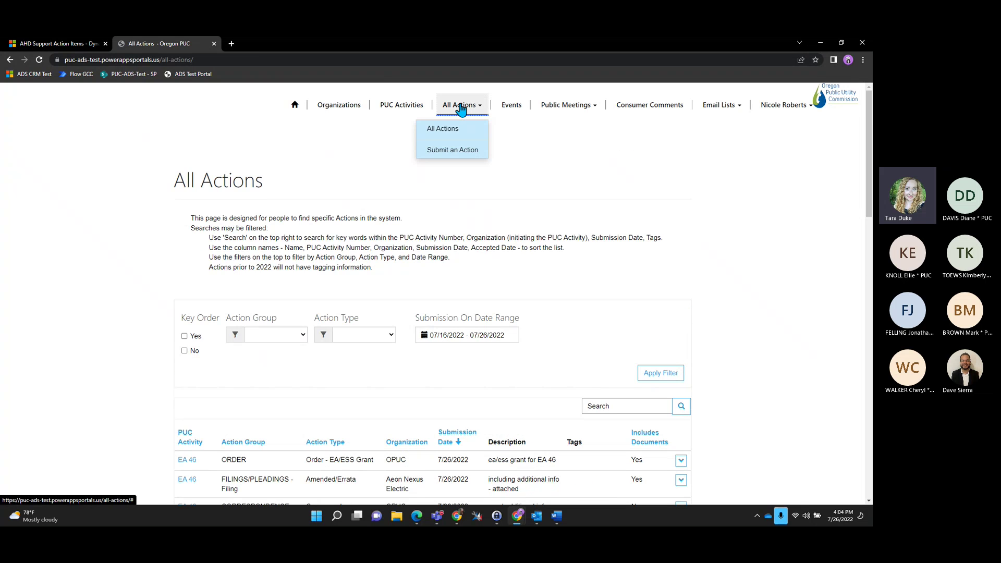
pyautogui.click(447, 151)
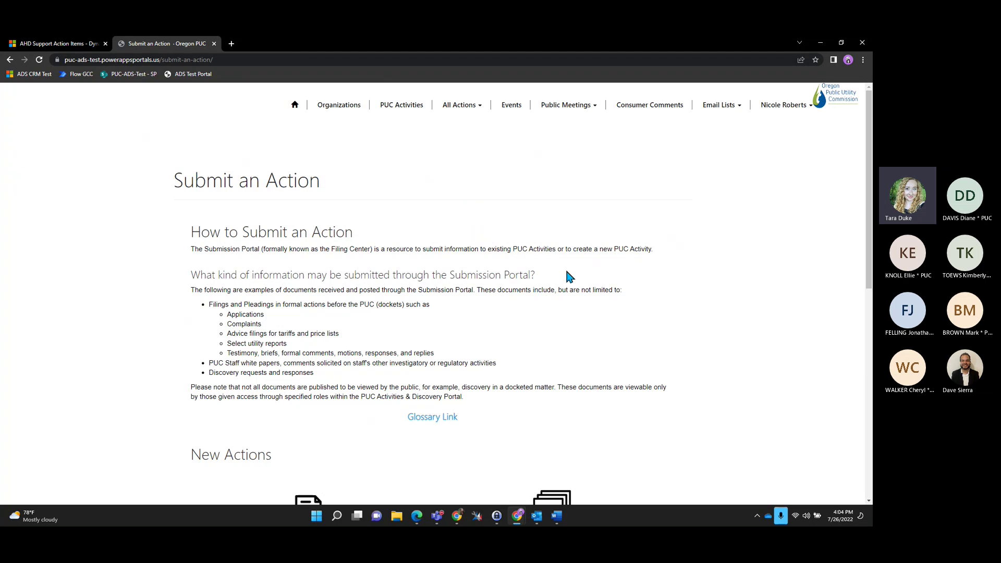
pyautogui.scroll(-1, 625, 299)
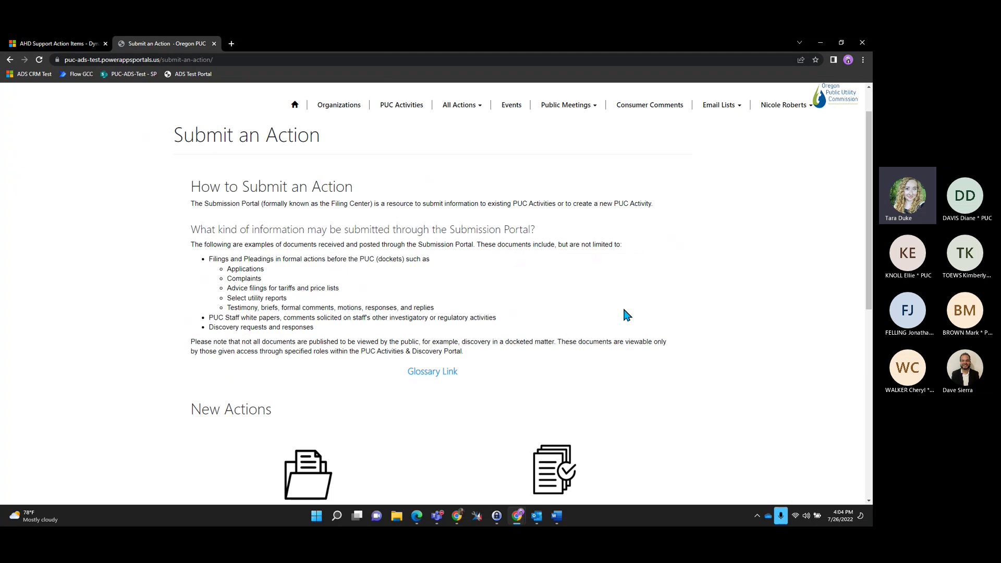
pyautogui.scroll(-1, 667, 329)
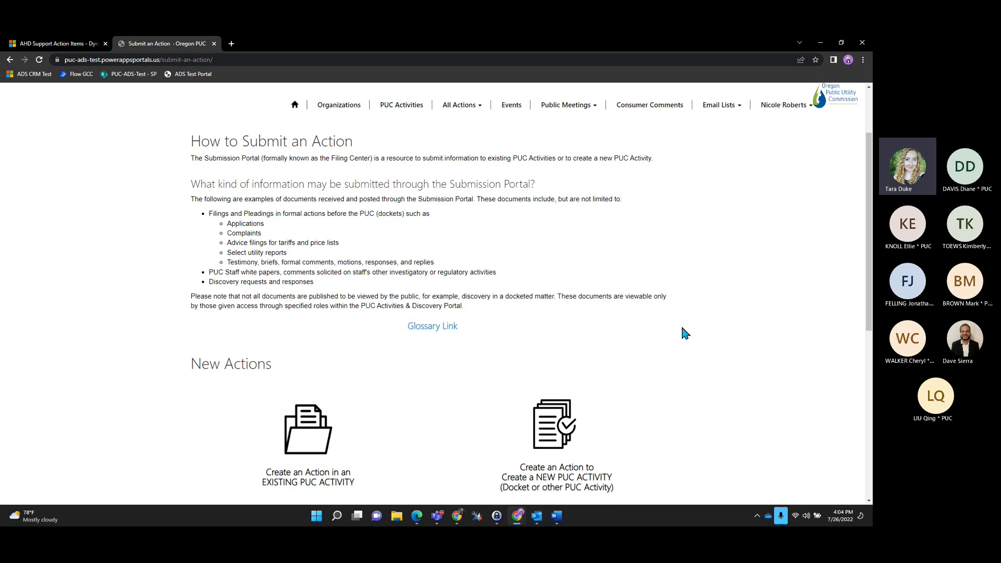
pyautogui.scroll(-1, 682, 328)
pyautogui.scroll(-4, 685, 334)
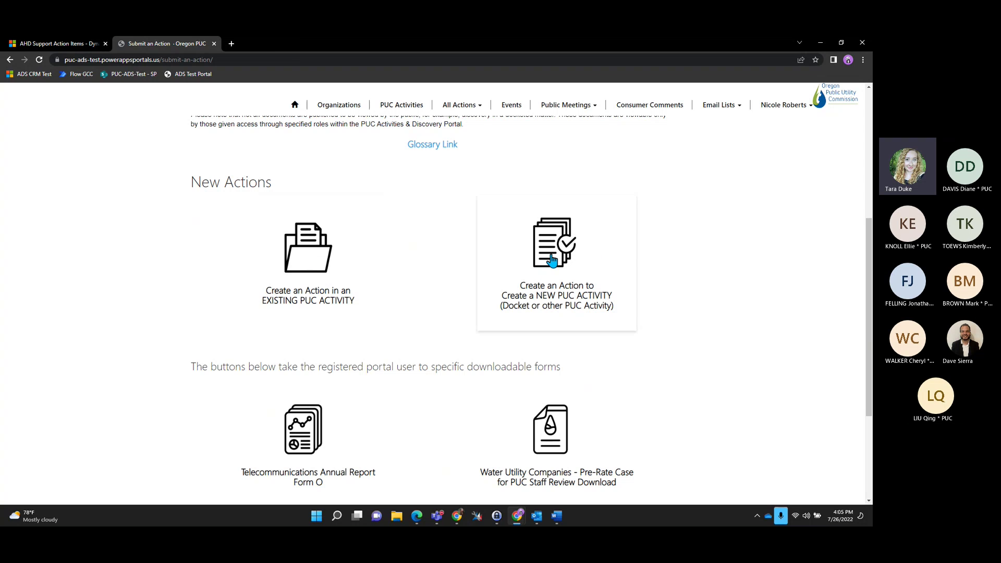
pyautogui.click(327, 238)
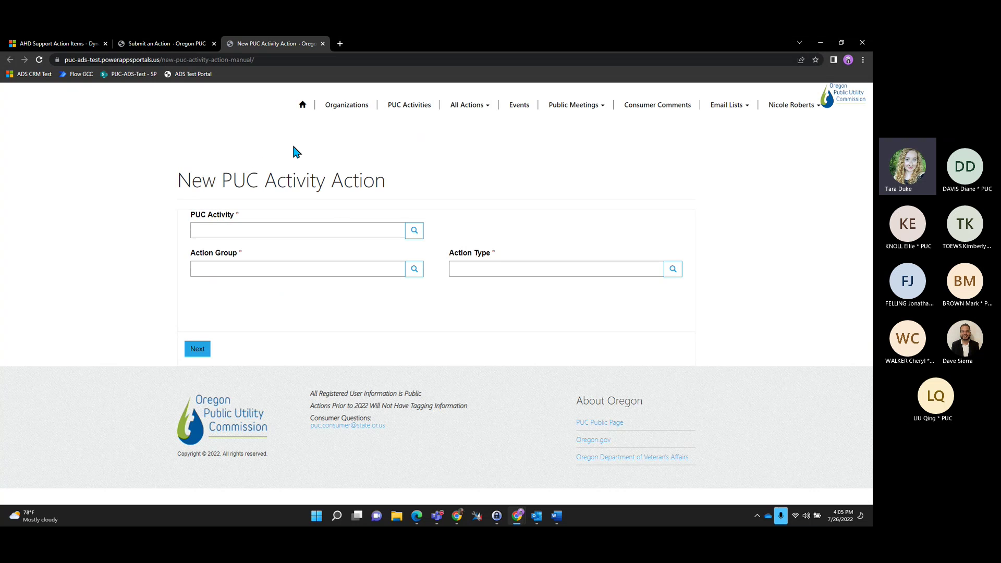
# Step: Look up EA 46 and set it as the PUC Activity of the new action
pyautogui.click(414, 232)
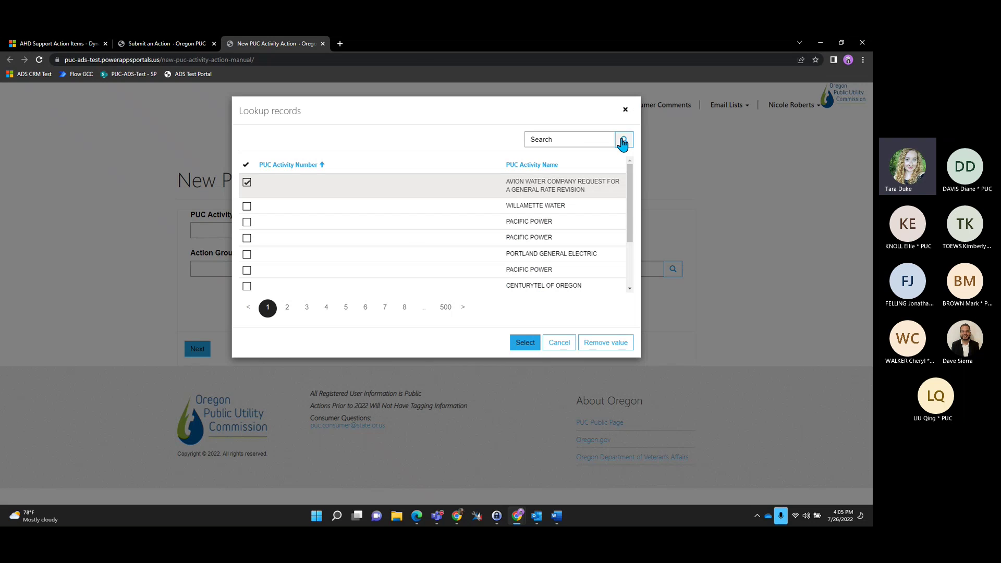
pyautogui.click(580, 145)
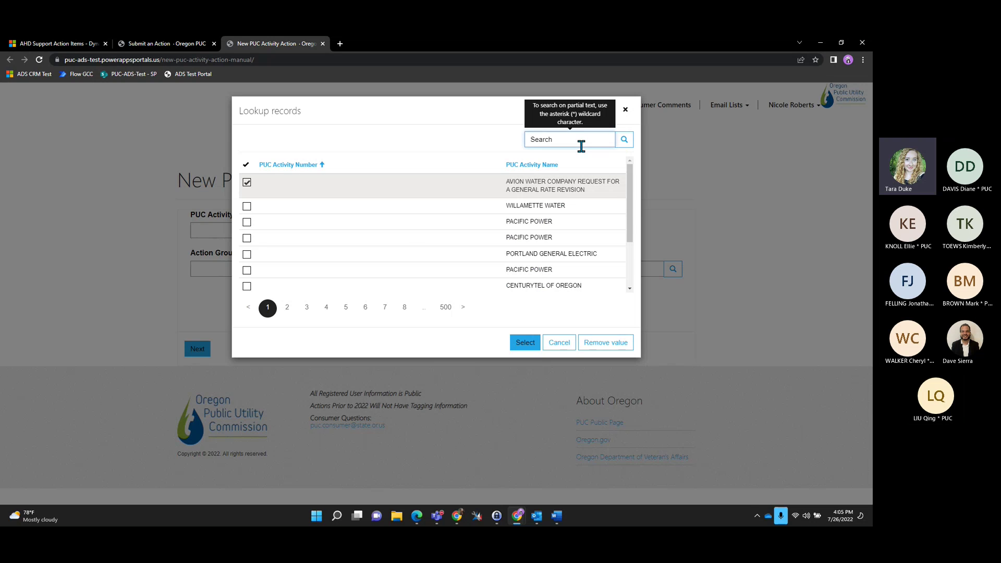
pyautogui.write('ea 46')
pyautogui.press('Return')
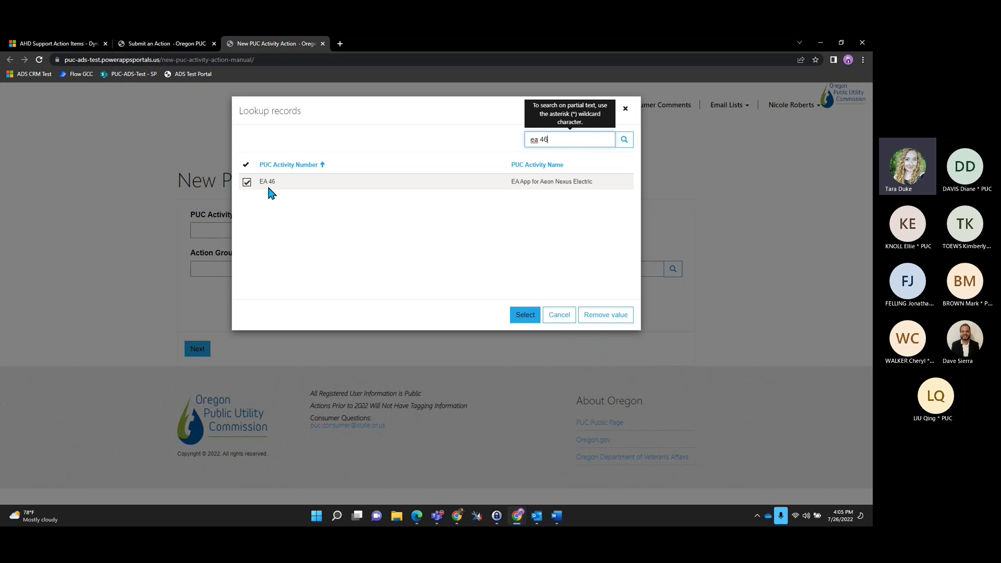
pyautogui.click(527, 316)
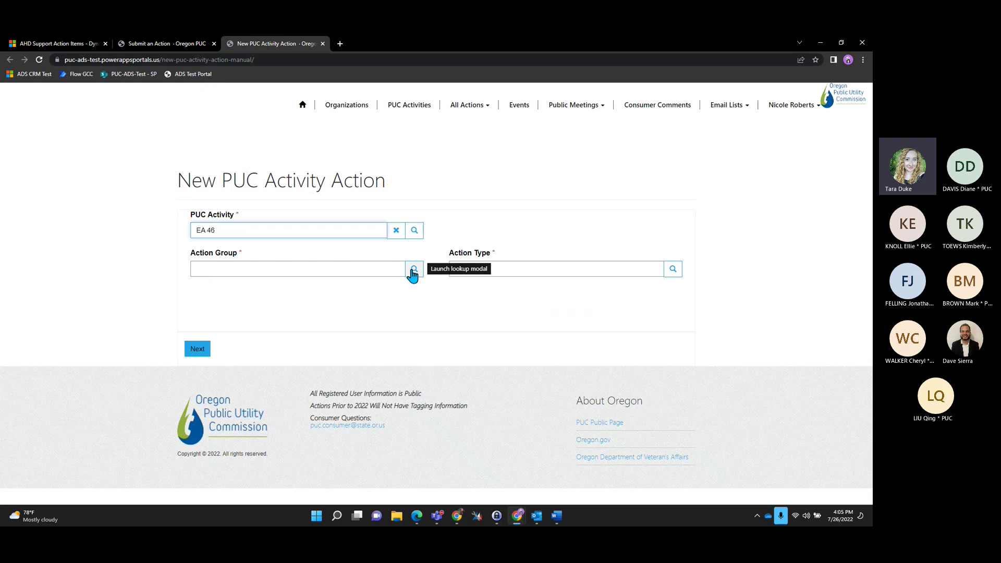
# Step: Set the Action Group to FILINGS/PLEADINGS - Filing
pyautogui.click(414, 271)
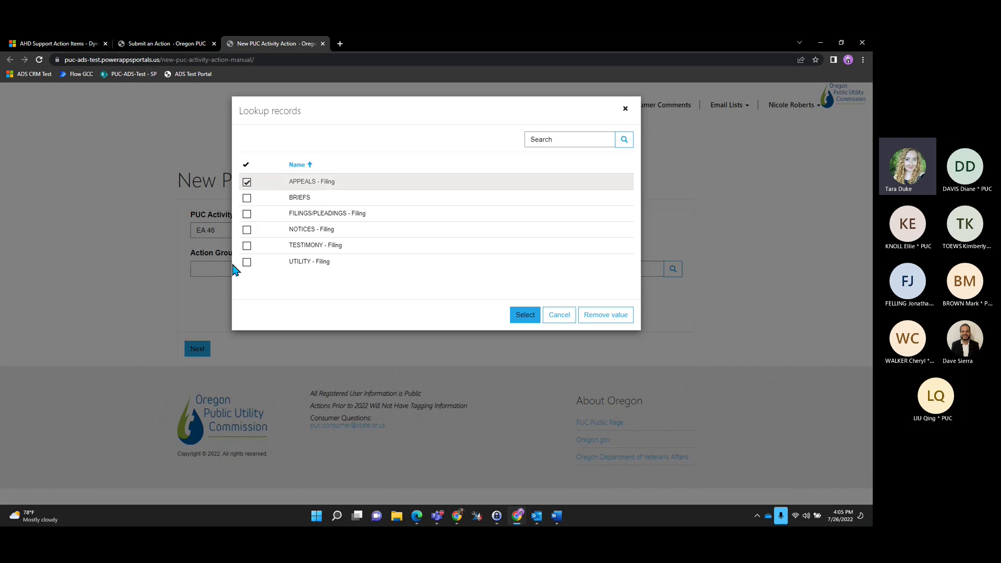
pyautogui.click(246, 215)
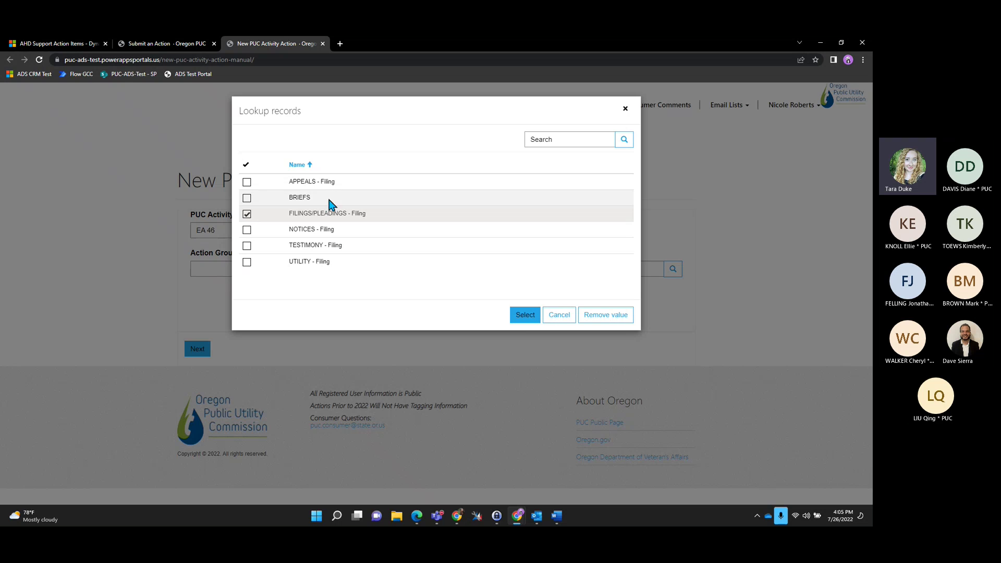
pyautogui.click(524, 315)
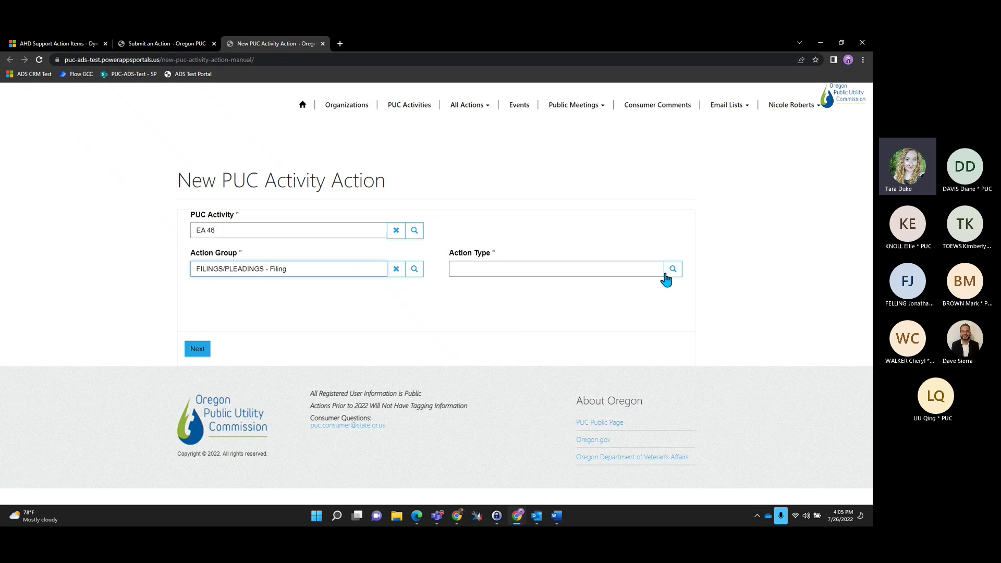
# Step: Browse all three pages of action types offered for the filings/pleadings group without choosing one
pyautogui.click(675, 273)
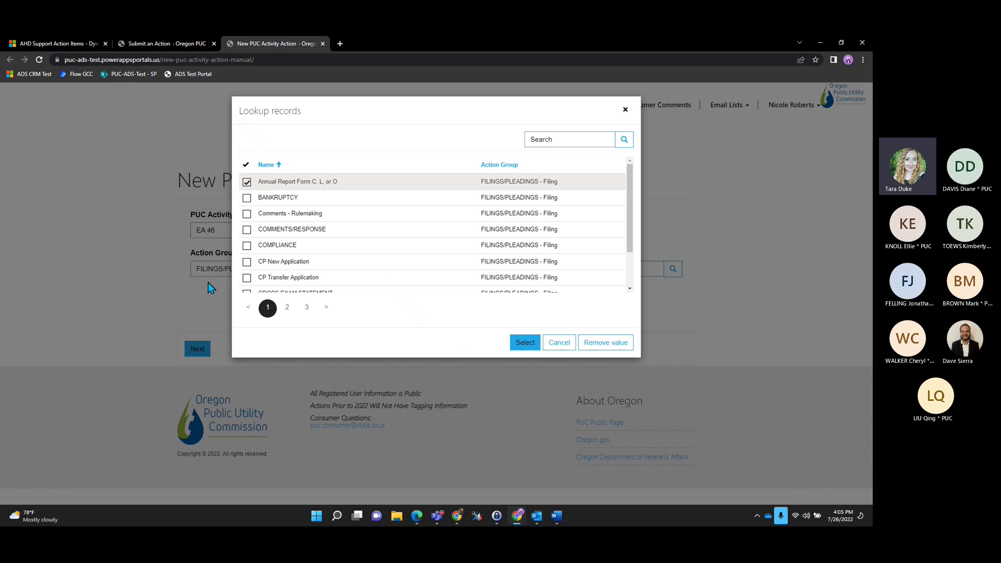
pyautogui.scroll(-1, 337, 249)
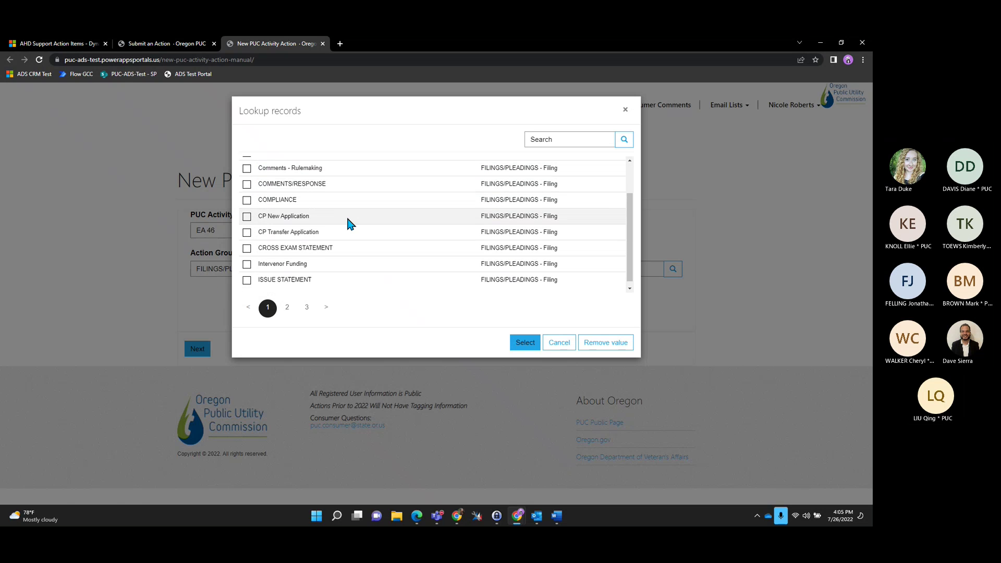
pyautogui.click(287, 308)
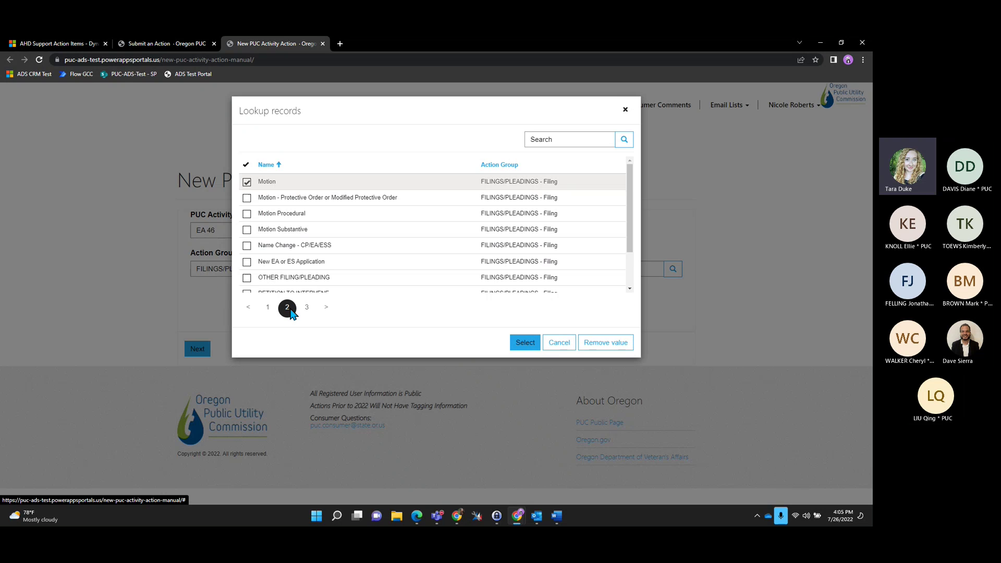
pyautogui.scroll(-2, 374, 250)
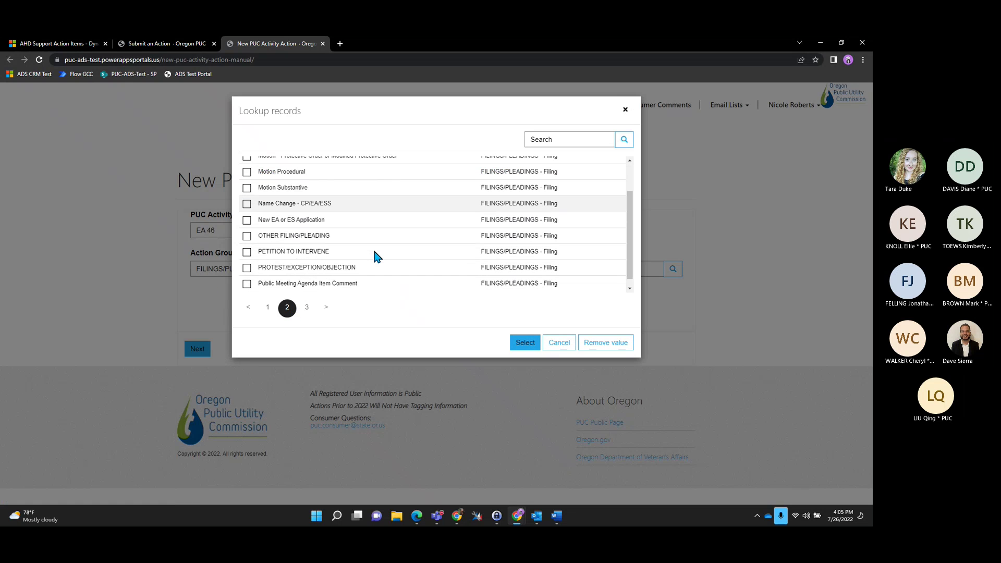
pyautogui.click(308, 308)
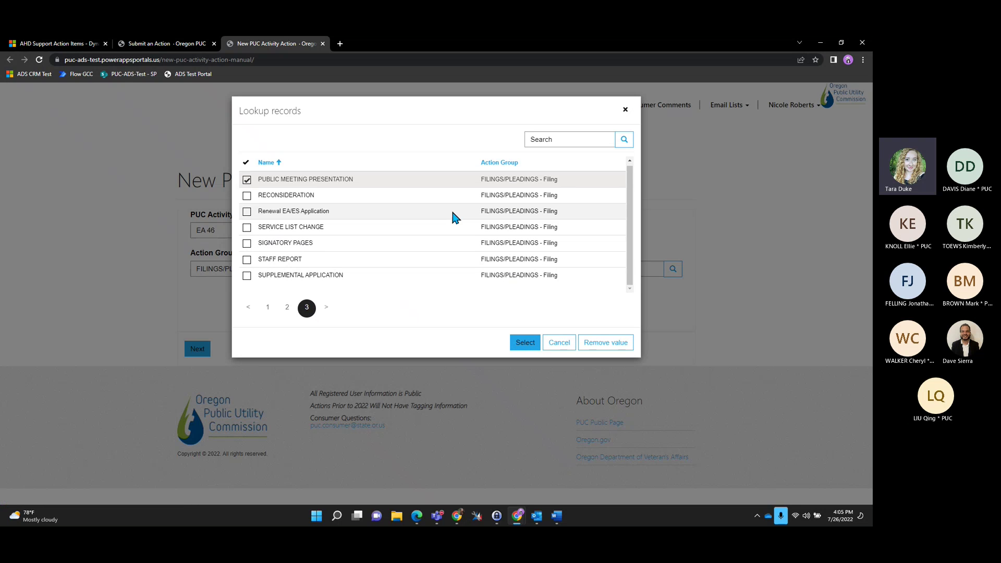
pyautogui.click(626, 110)
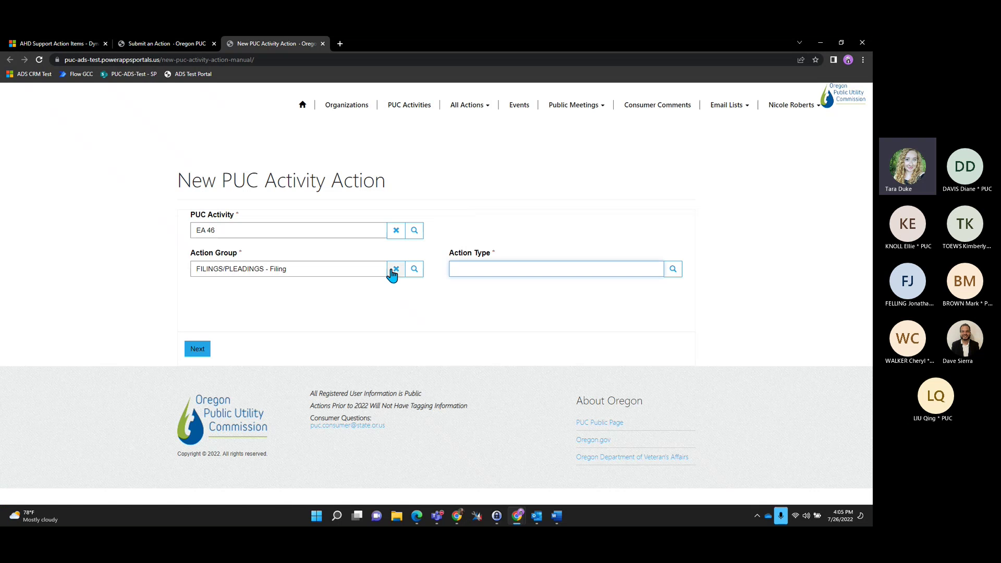
# Step: Clear the Action Group and set it to UTILITY - Filing
pyautogui.click(392, 270)
pyautogui.click(412, 272)
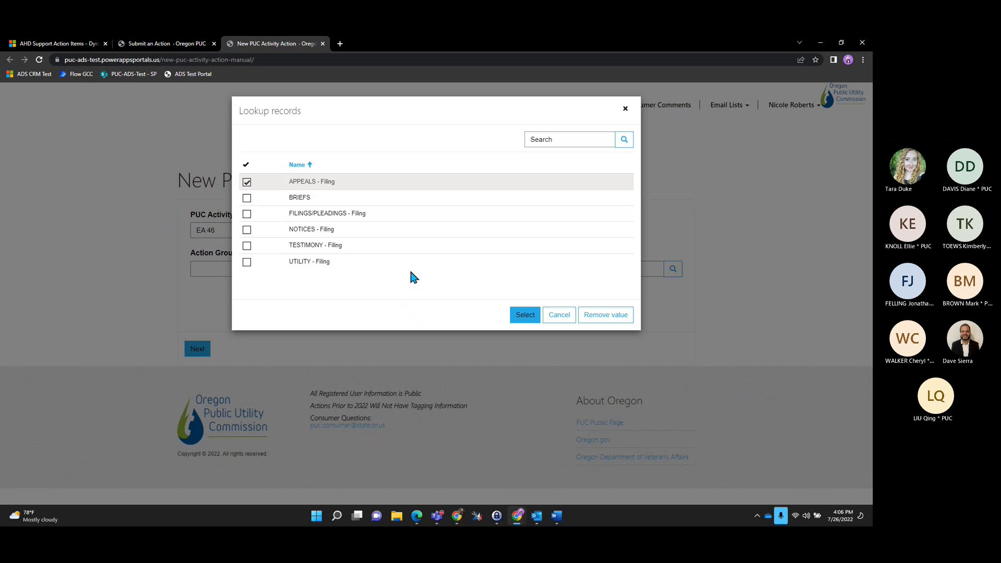
pyautogui.click(247, 263)
pyautogui.click(521, 316)
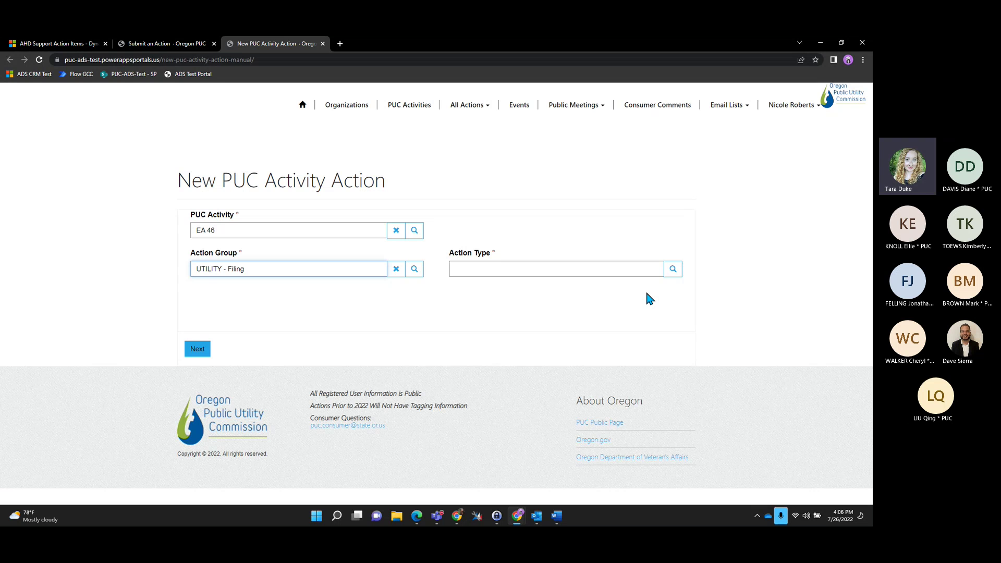
# Step: Set the Action Type to Advice and continue to the action's detail form
pyautogui.click(671, 270)
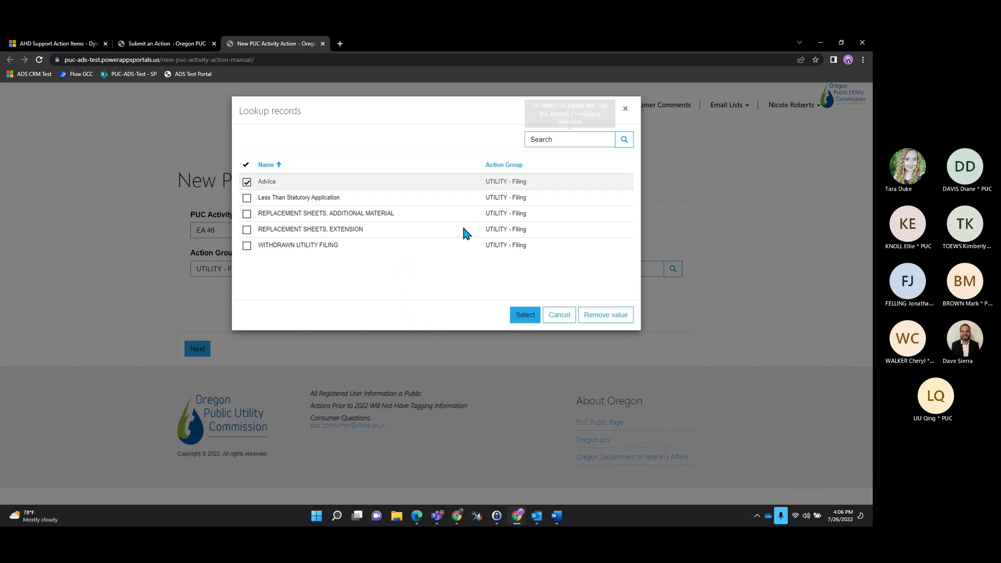
pyautogui.click(521, 321)
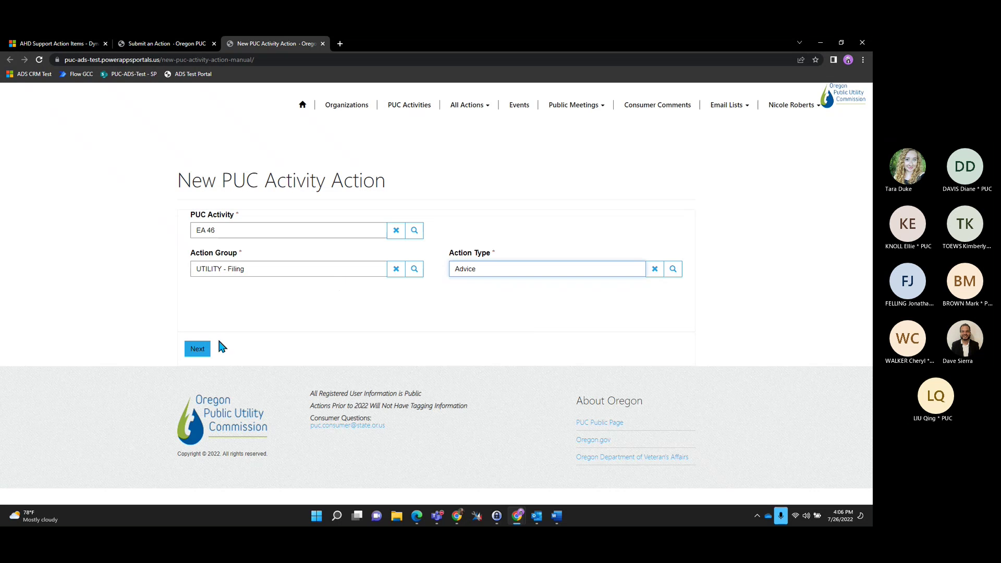
pyautogui.click(203, 353)
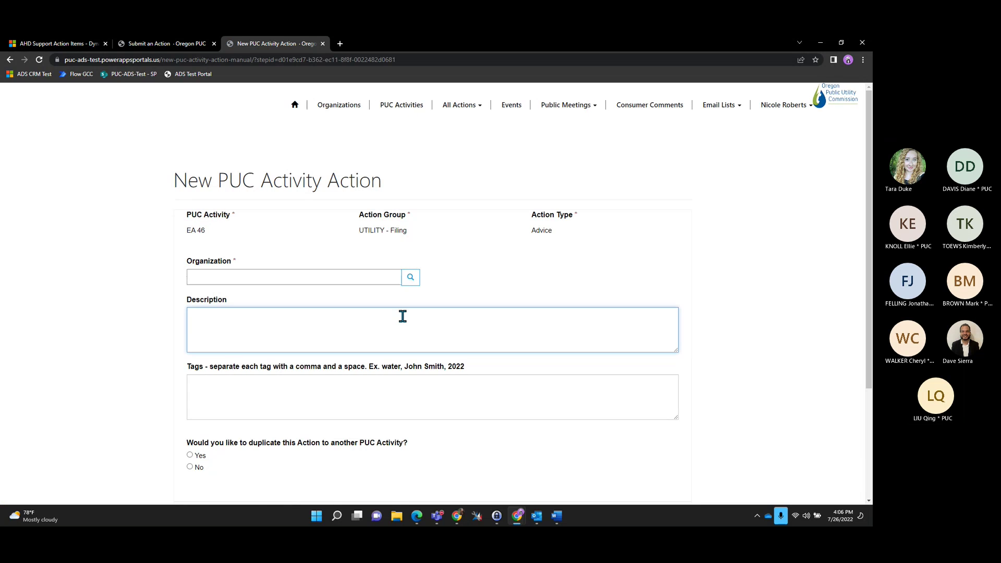
# Step: Set the Organization to Aeon Nexus Electric and enter the description "advice filing demo"
pyautogui.click(410, 277)
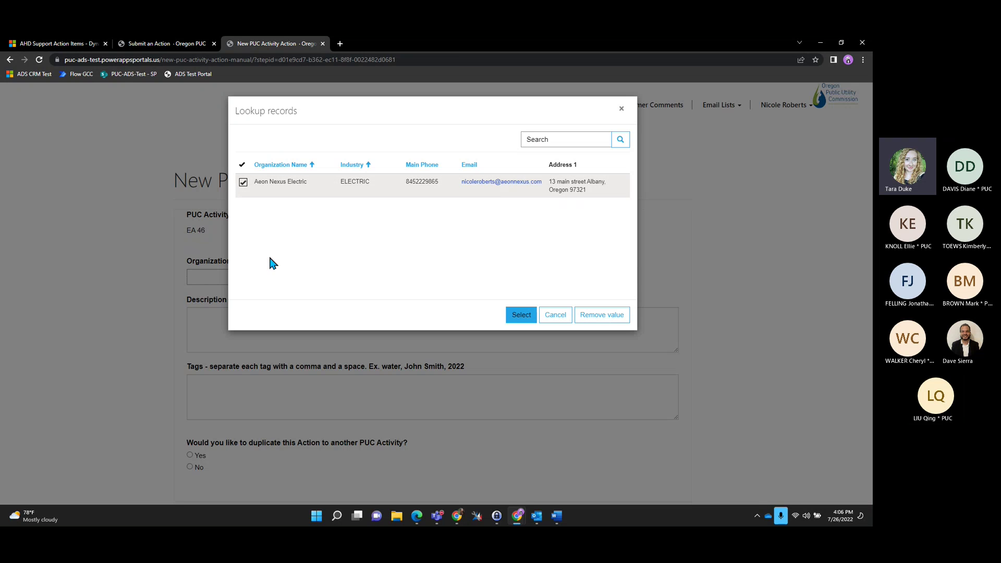
pyautogui.click(520, 315)
pyautogui.click(322, 329)
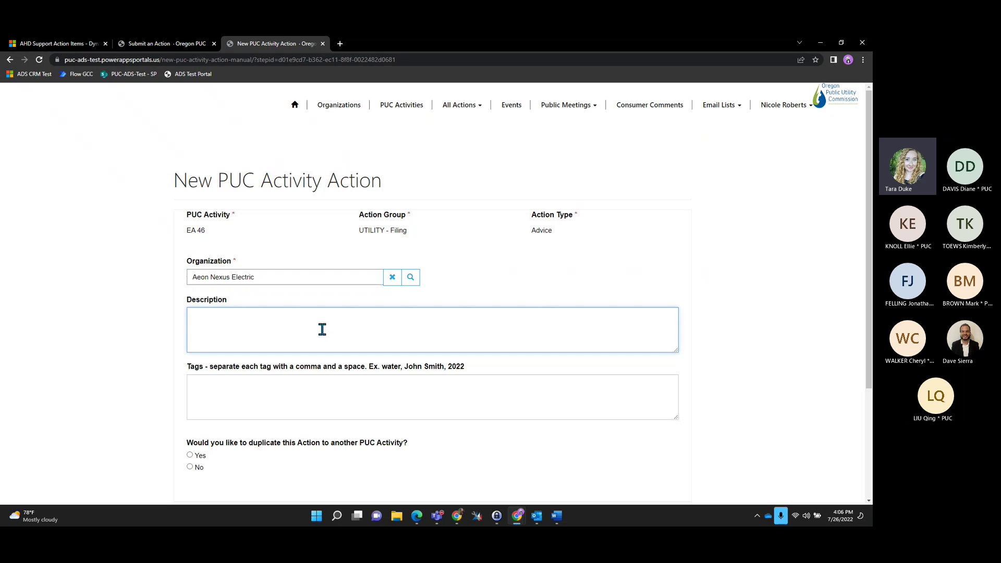
pyautogui.write('advice filing femo')
pyautogui.press('BackSpace')
pyautogui.press('BackSpace')
pyautogui.press('BackSpace')
pyautogui.press('BackSpace')
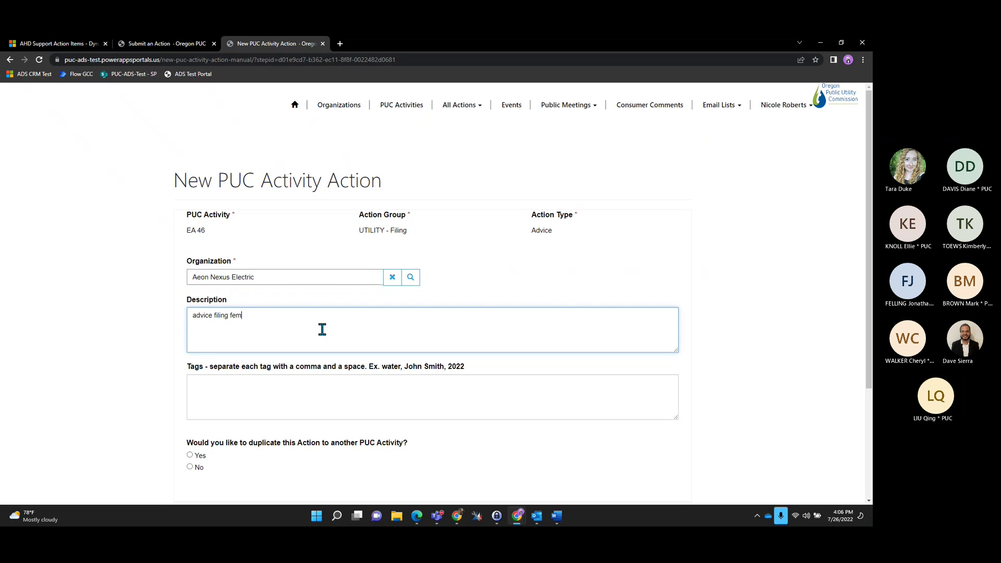
pyautogui.write('demo')
# Step: Enter the tags "electric, advice, demo" for the action
pyautogui.click(326, 384)
pyautogui.scroll(-1, 170, 344)
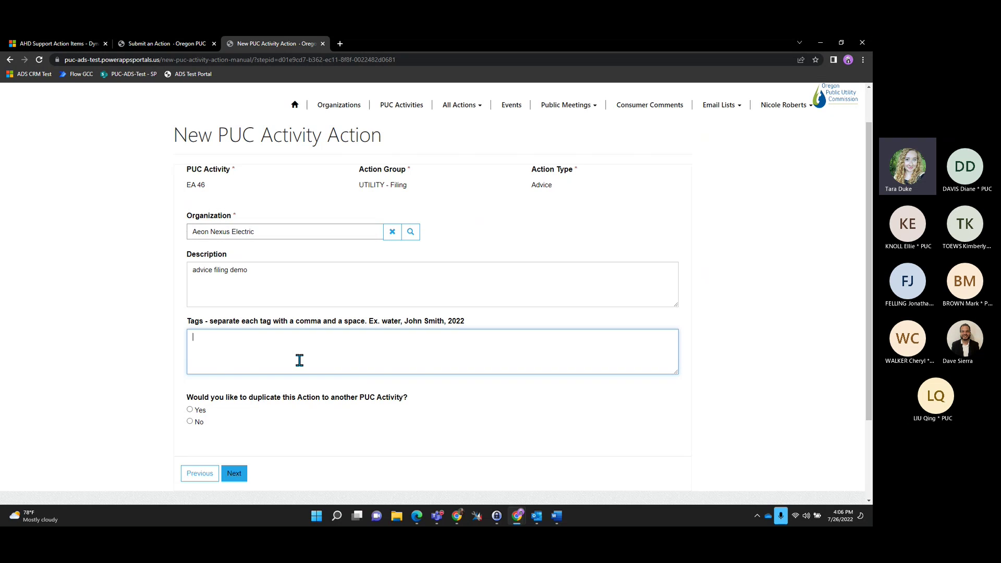
pyautogui.write('lectric, advice, demo')
# Step: Choose not to duplicate the action to another PUC Activity and continue to the related documents
pyautogui.click(300, 425)
pyautogui.scroll(-2, 300, 424)
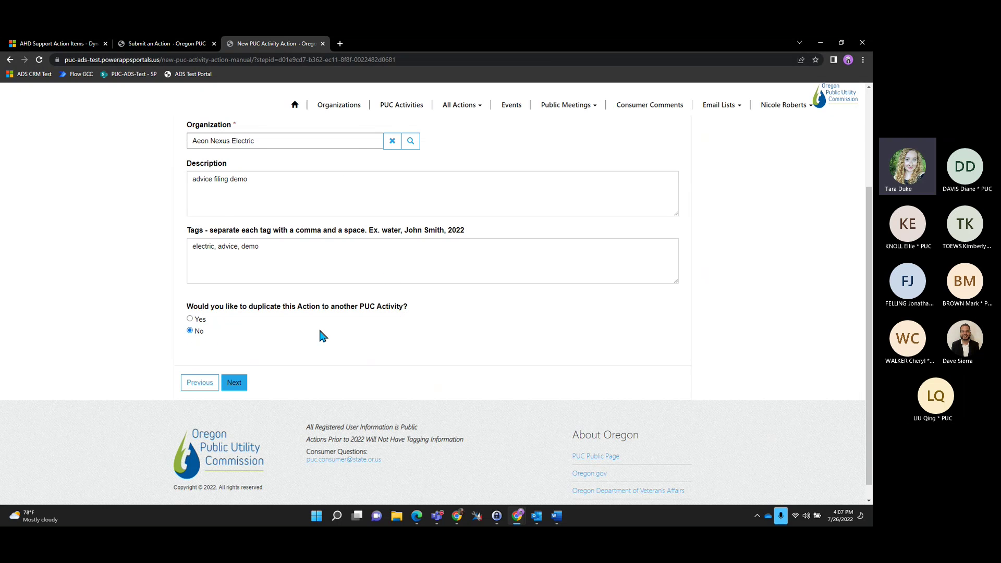
pyautogui.scroll(1, 320, 330)
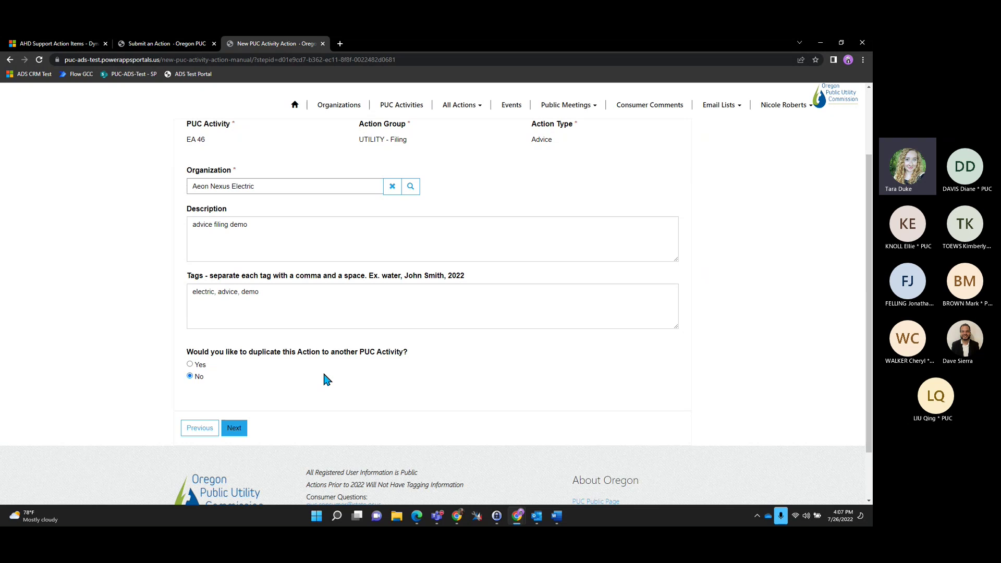
pyautogui.click(232, 427)
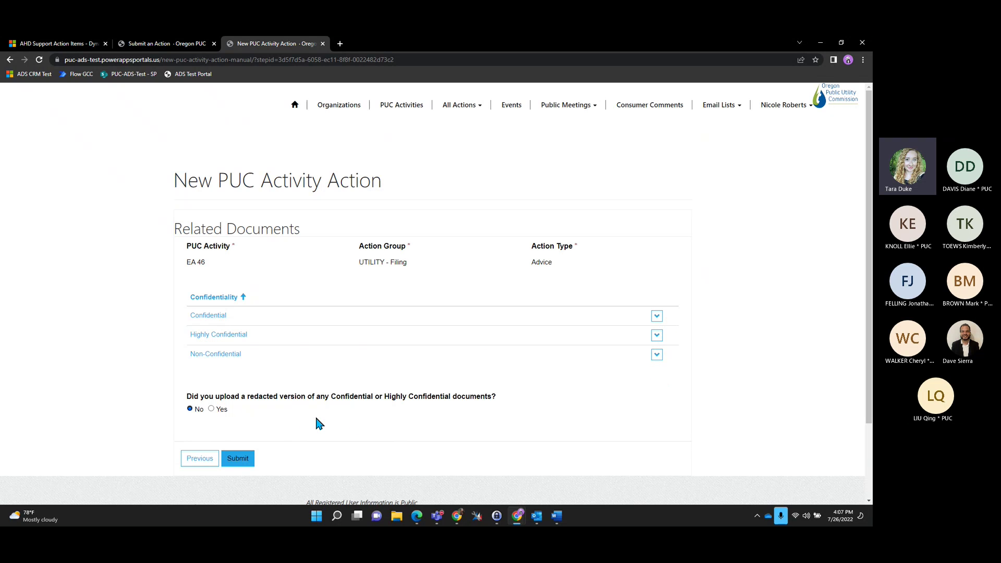
# Step: Add the Word file "Doc to Upload to SP" from the OPUC Training folder to the Non-Confidential documents
pyautogui.click(658, 357)
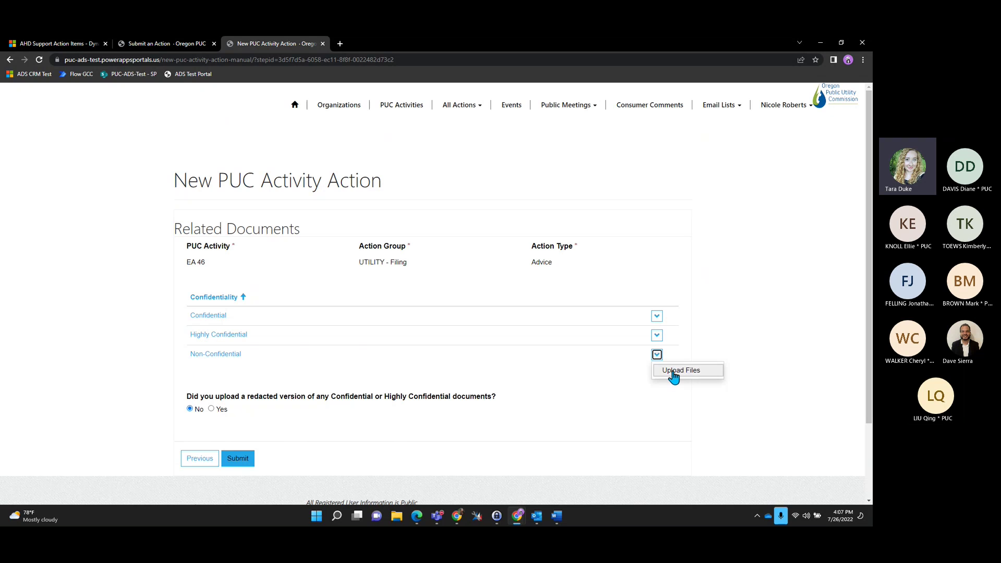
pyautogui.click(672, 380)
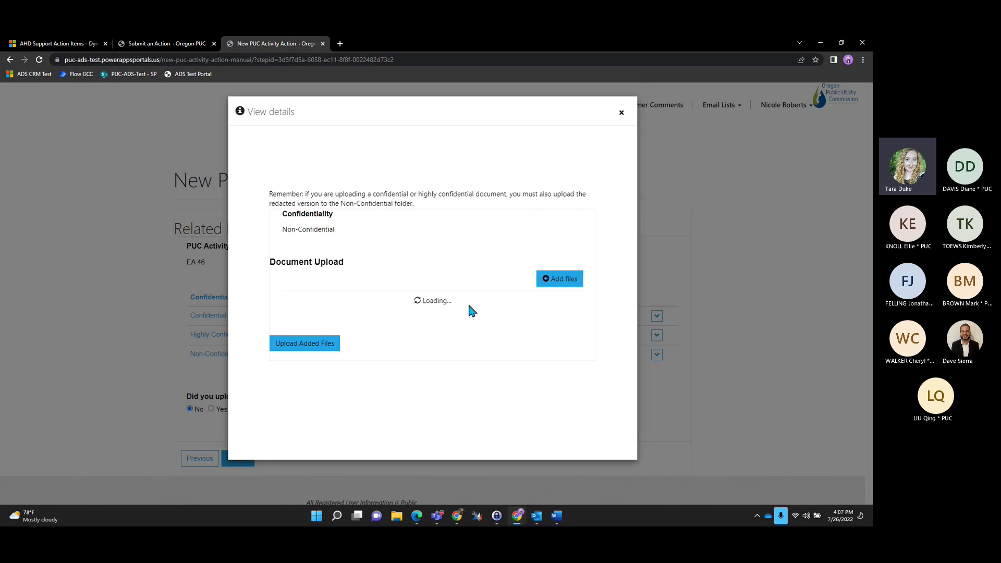
pyautogui.click(555, 282)
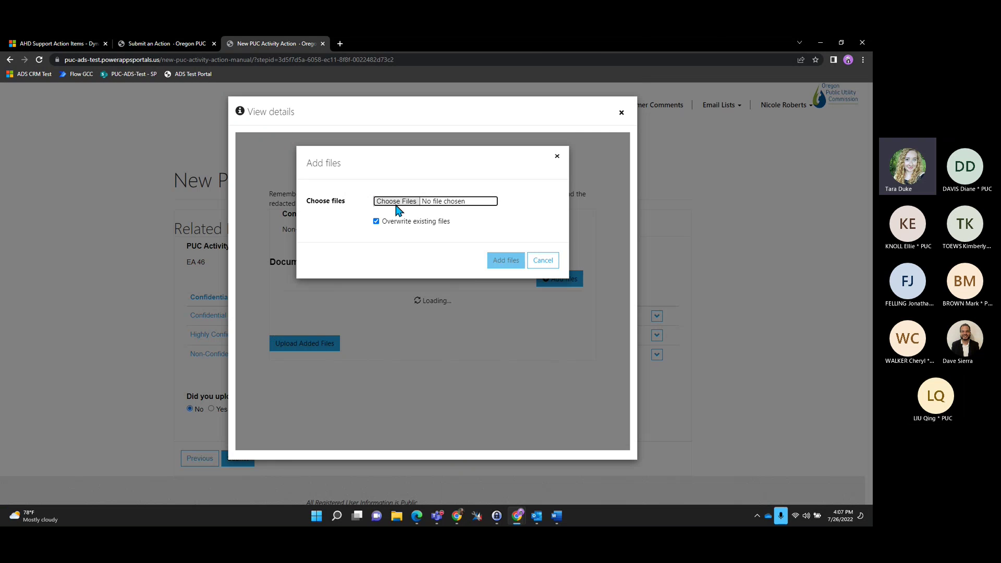
pyautogui.click(397, 202)
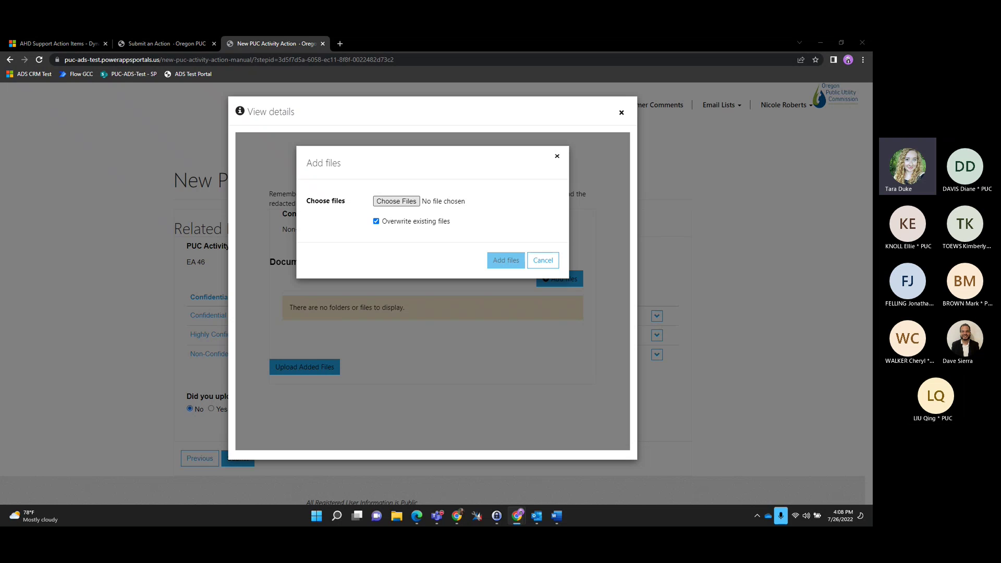
pyautogui.moveTo(0, 172); pyautogui.dragTo(253, 313)
pyautogui.click(277, 391)
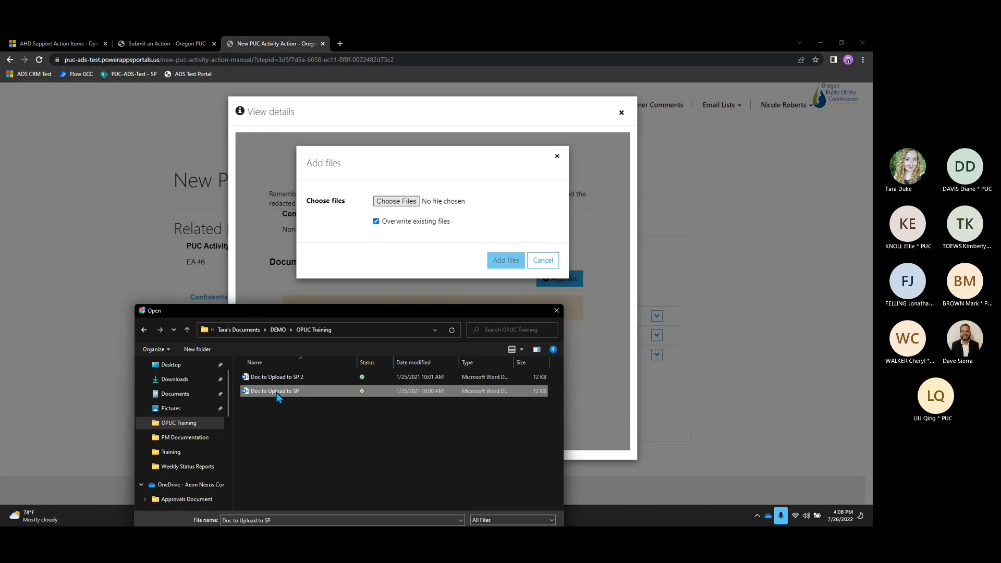
pyautogui.click(276, 391)
pyautogui.click(331, 398)
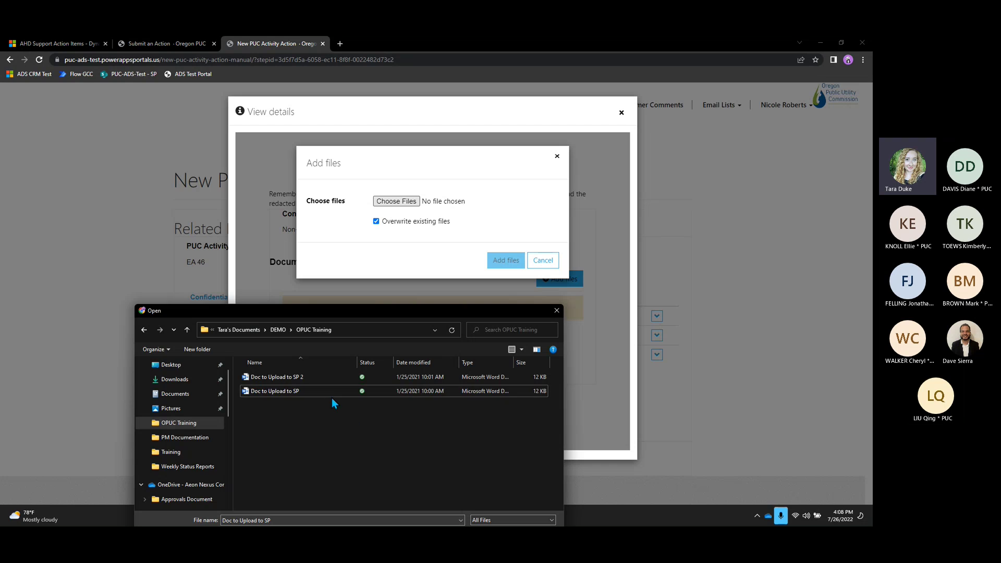
pyautogui.doubleClick(328, 394)
pyautogui.click(501, 267)
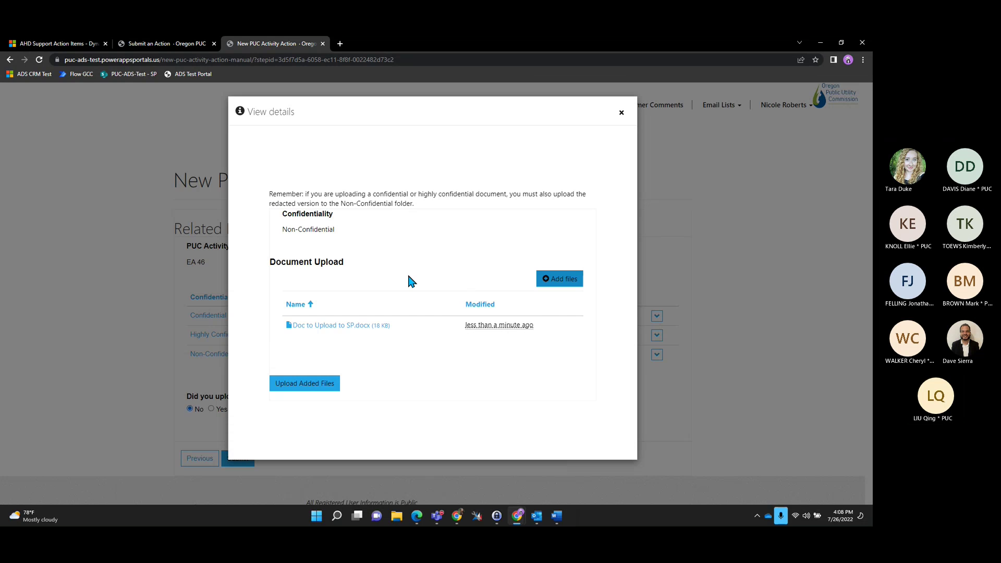
# Step: Upload the added file and submit the action
pyautogui.click(325, 385)
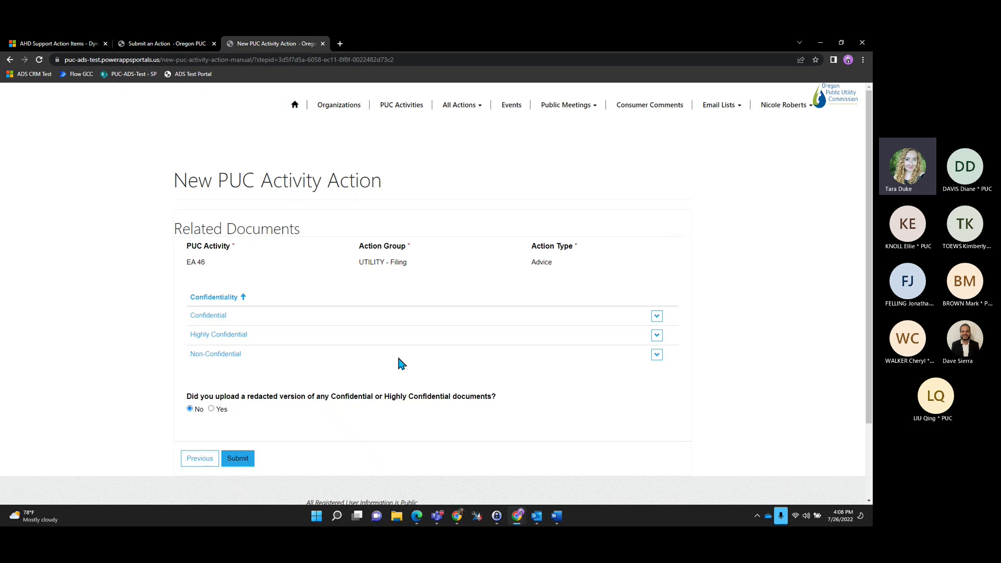
pyautogui.click(239, 459)
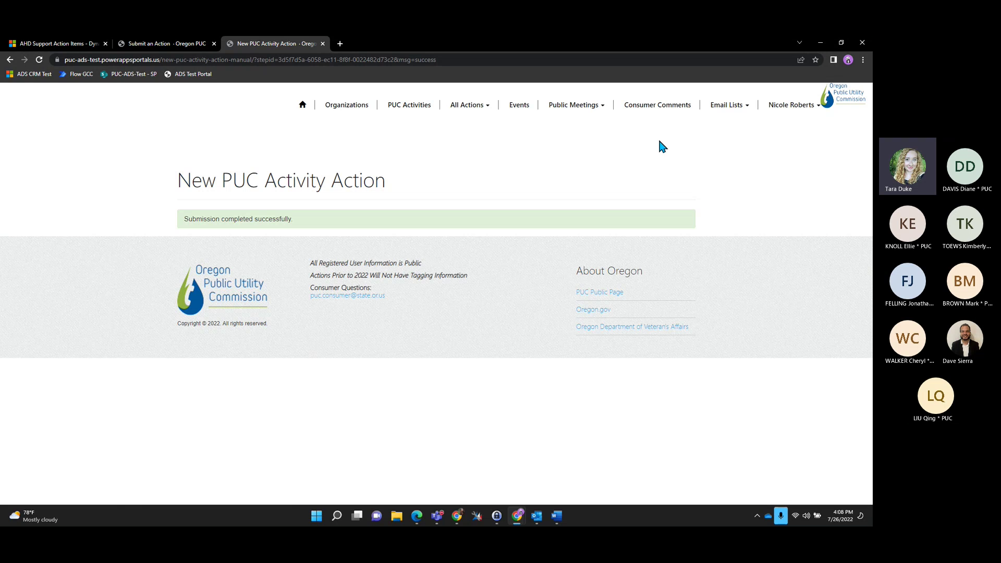
# Step: Find the EA 46 Advice filing described as "advice filing demo" in My Actions and open its details
pyautogui.click(790, 105)
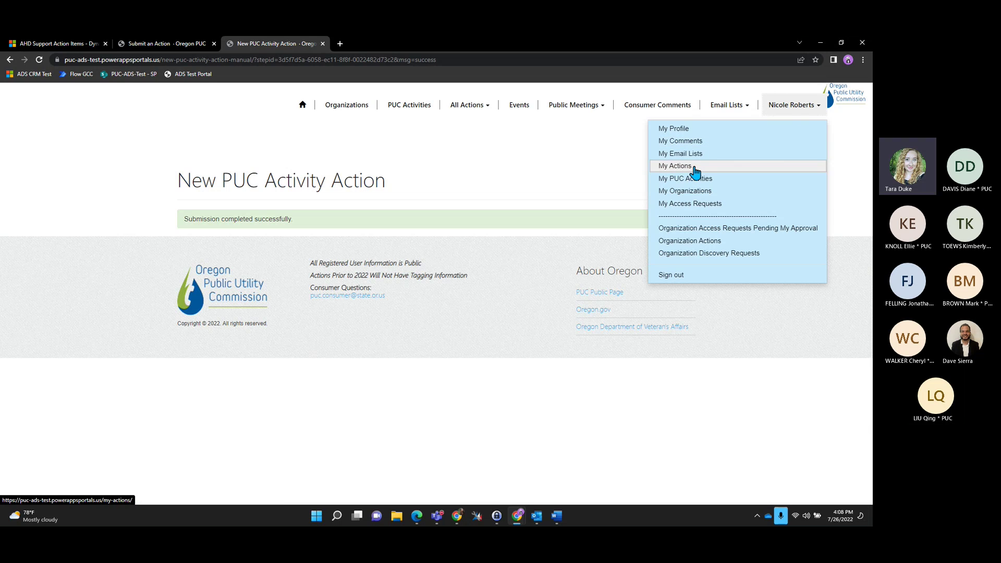
pyautogui.click(678, 166)
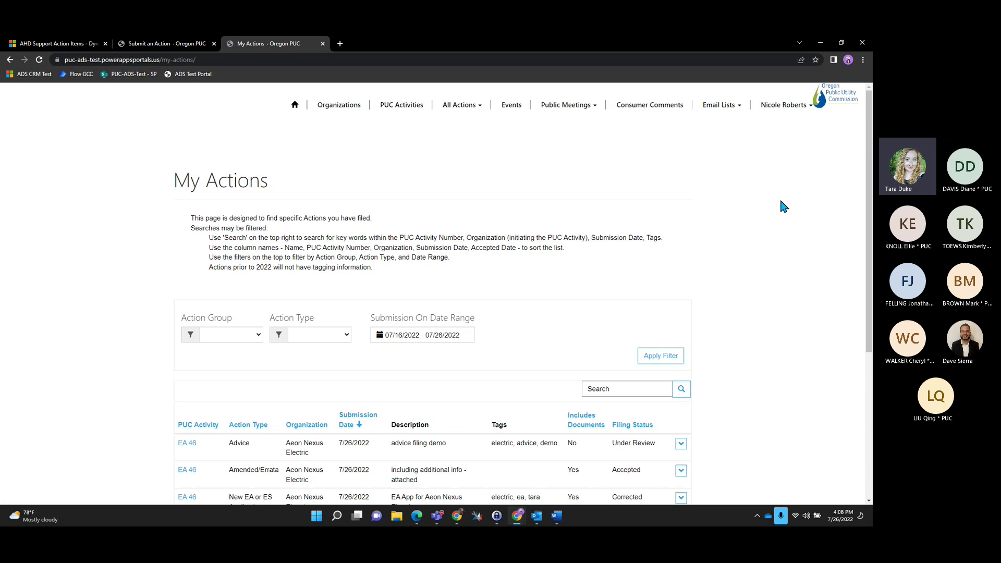
pyautogui.scroll(-3, 779, 203)
pyautogui.scroll(-1, 764, 204)
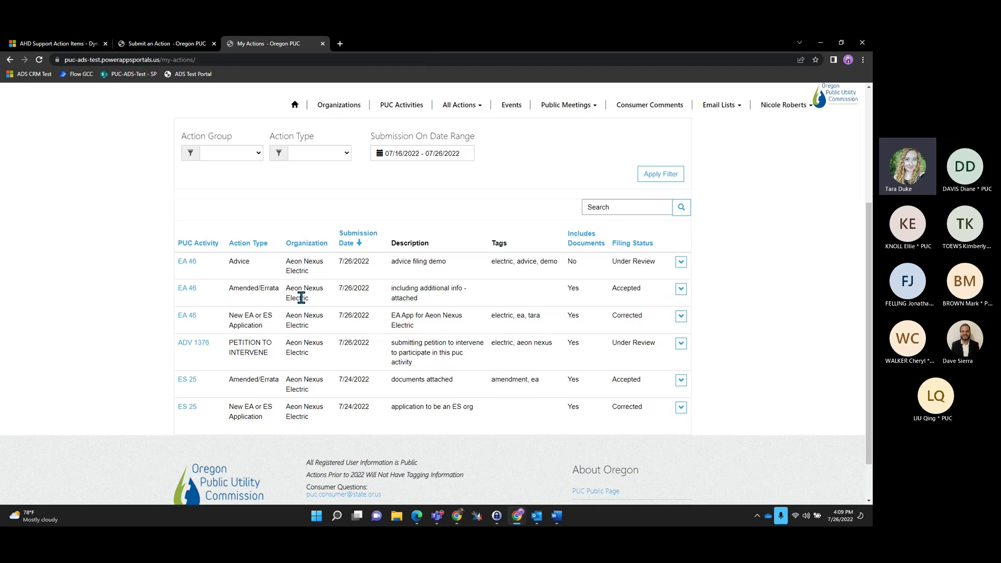
pyautogui.click(680, 262)
pyautogui.click(732, 279)
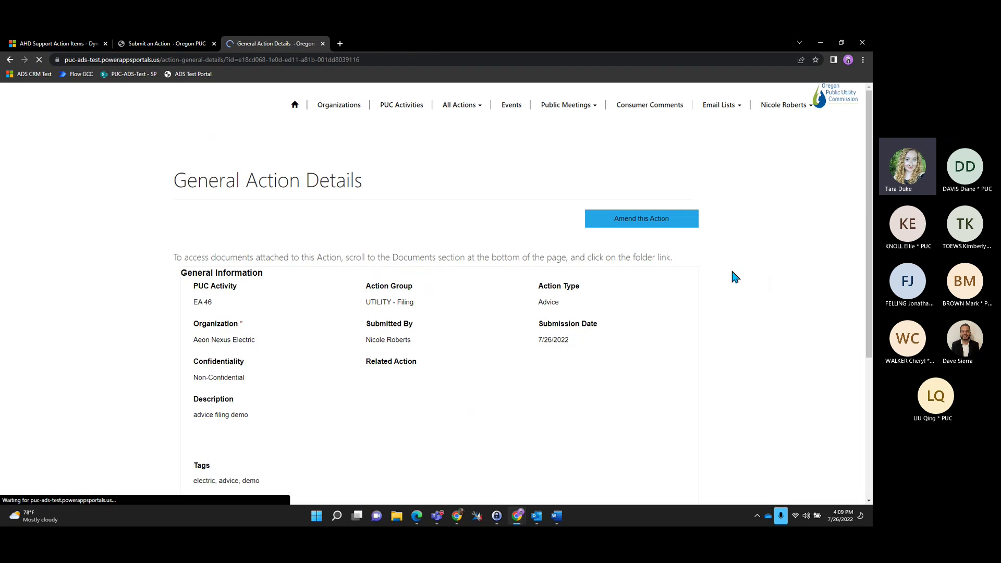
# Step: Download Doc to Upload to SP.docx from the filing's Non-Confidential document folder and close the document details page
pyautogui.scroll(-1, 731, 268)
pyautogui.scroll(-4, 731, 272)
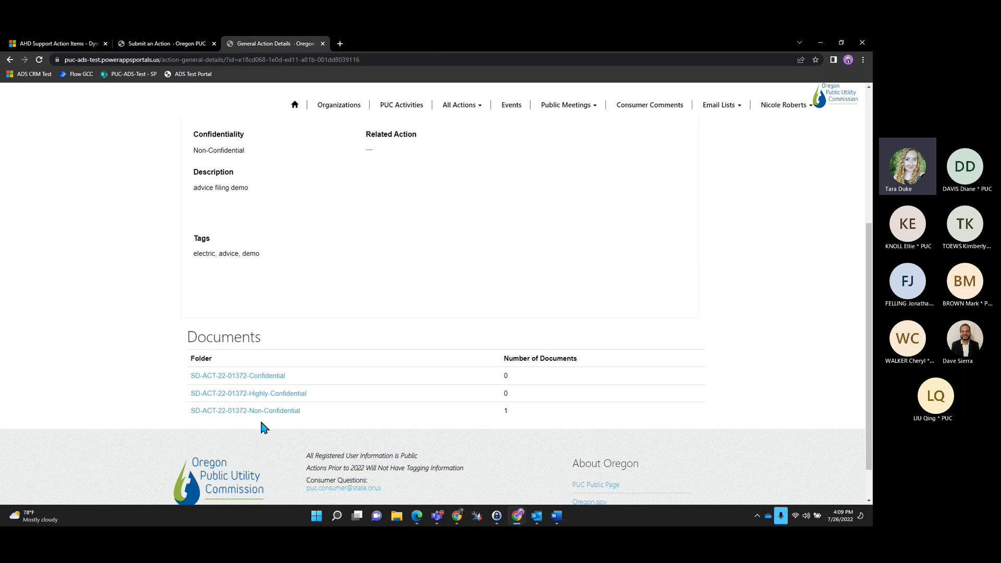
pyautogui.click(289, 411)
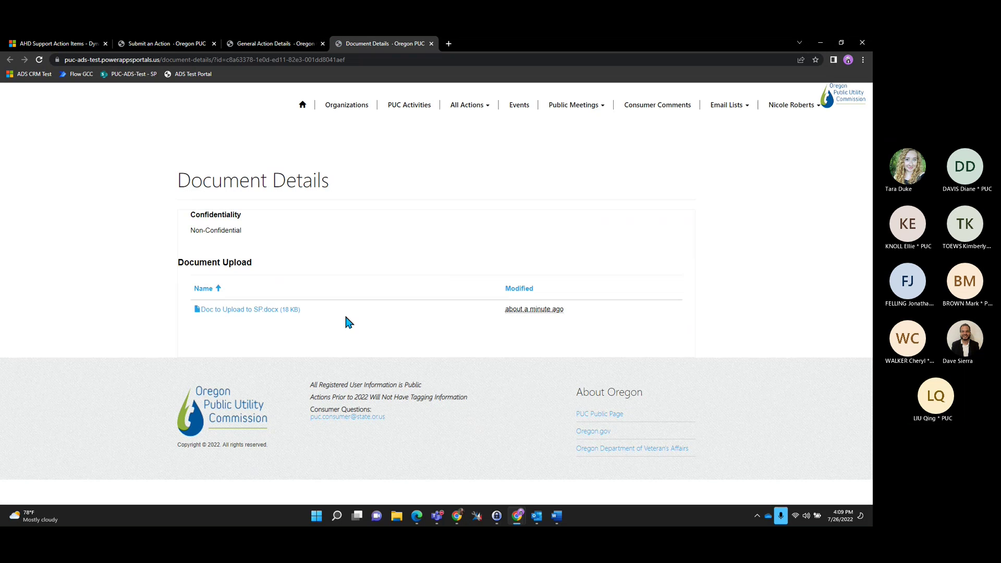
pyautogui.click(262, 311)
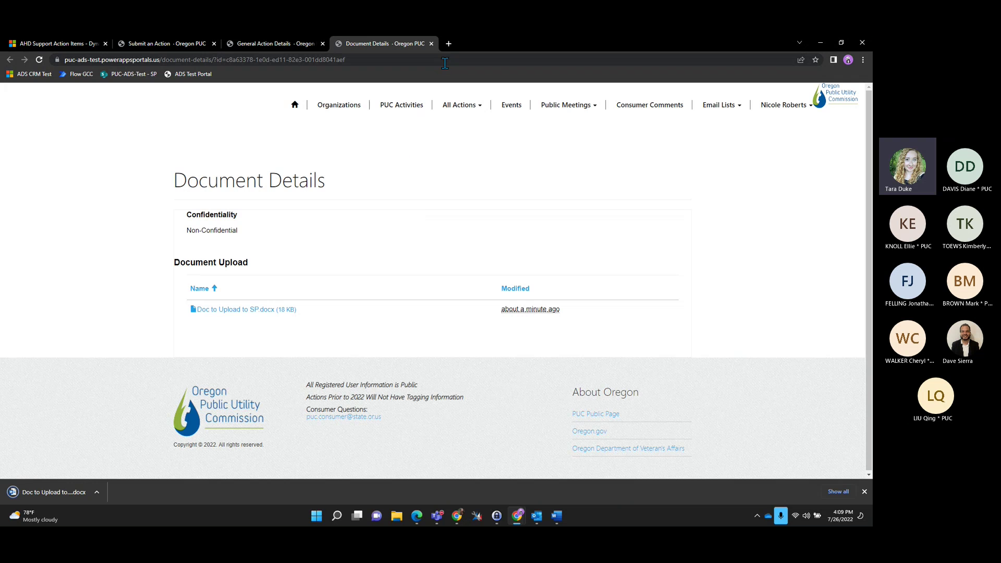
pyautogui.click(431, 44)
# Step: Leave the filing's details for the Submit an Action page and examine its New Actions options
pyautogui.scroll(4, 416, 232)
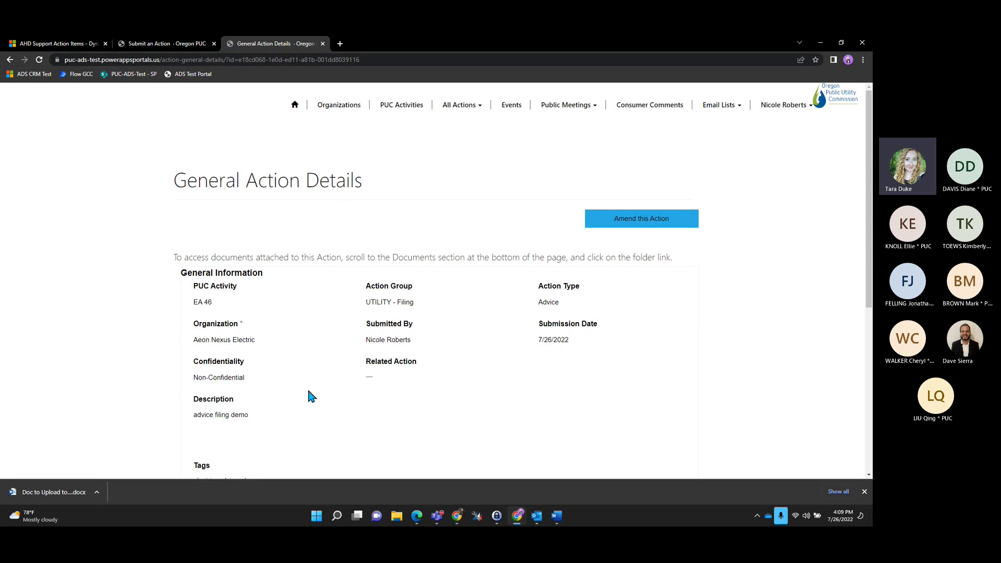
pyautogui.scroll(-3, 309, 375)
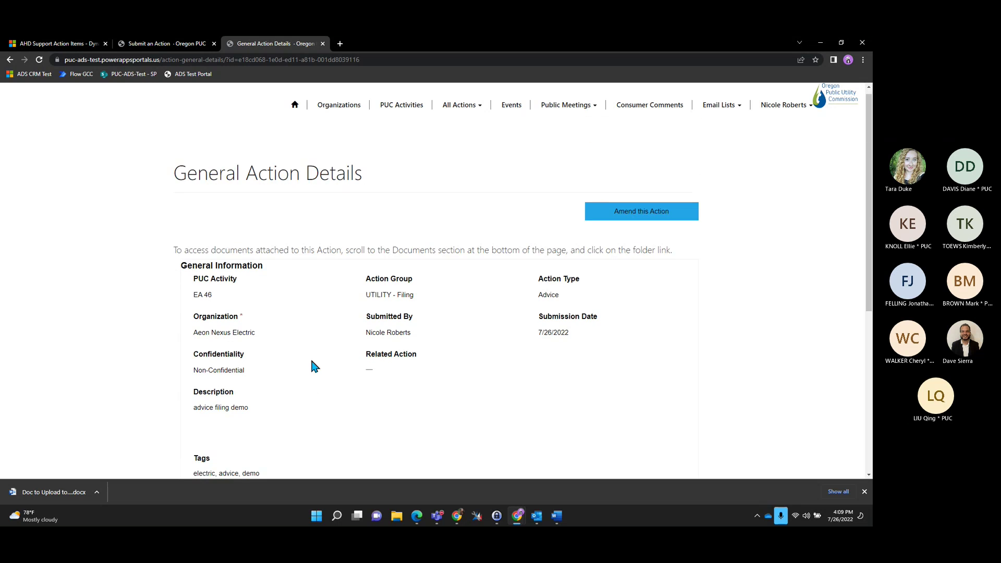
pyautogui.scroll(3, 350, 327)
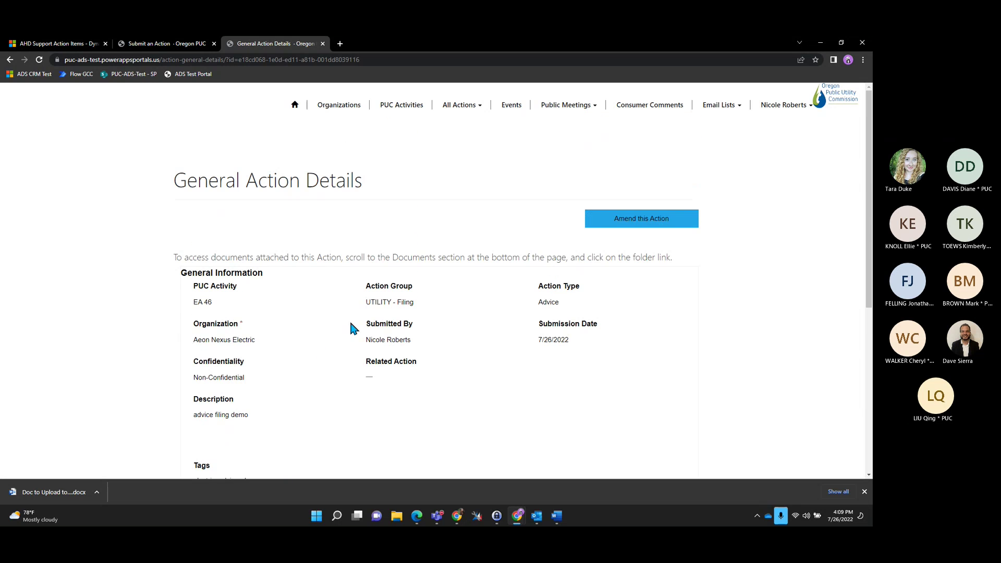
pyautogui.click(476, 111)
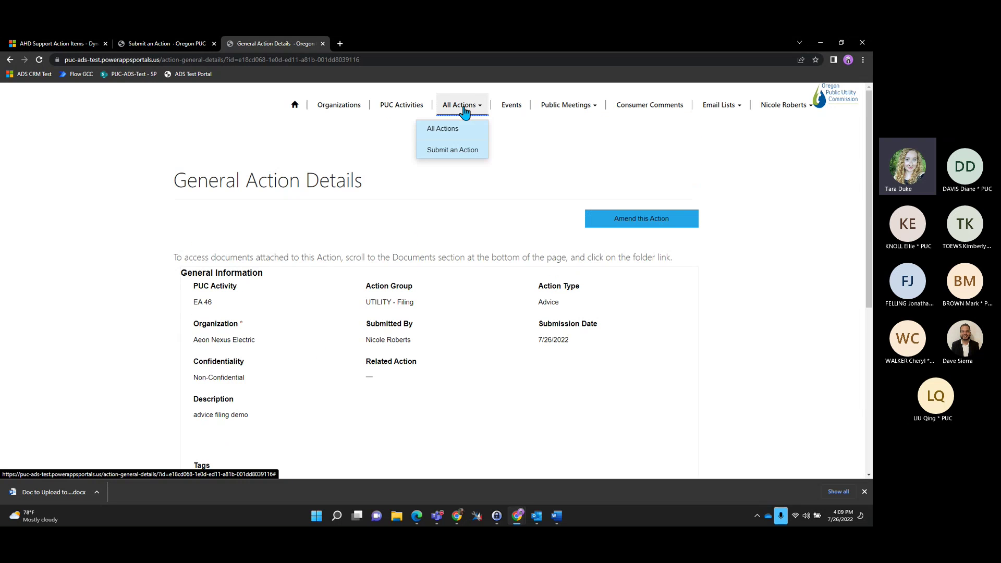
pyautogui.click(463, 150)
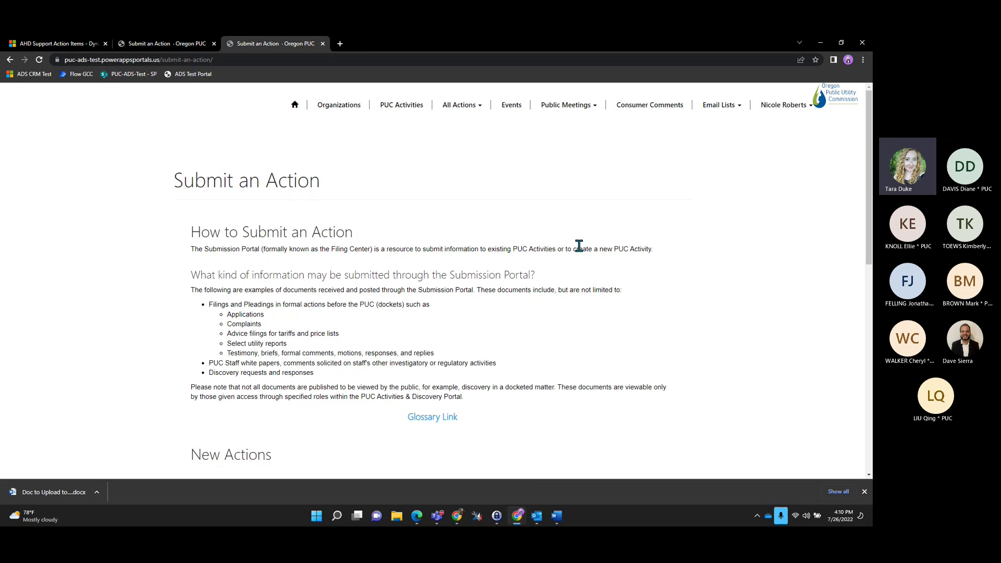
pyautogui.scroll(-3, 703, 246)
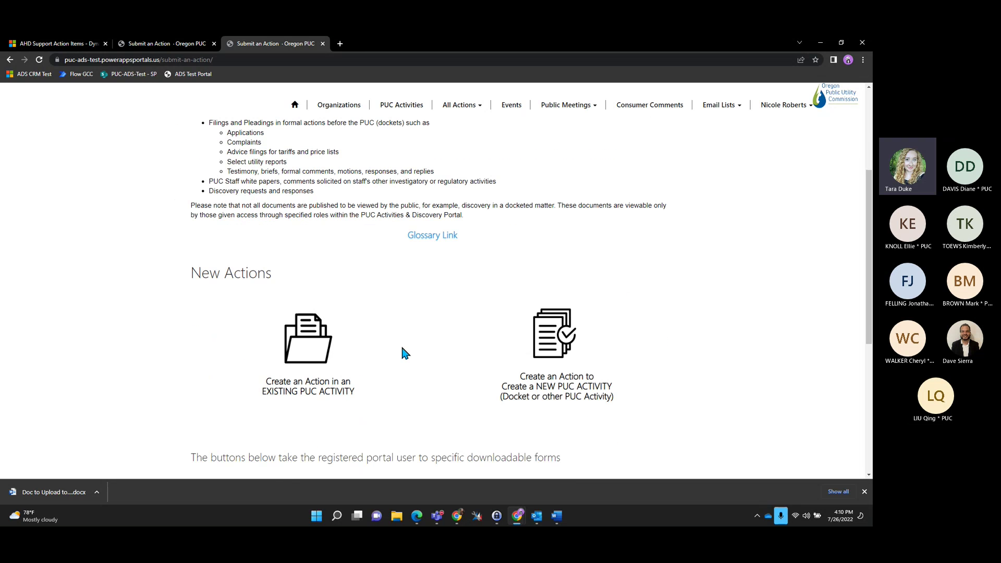
# Step: Open the details of EA 46 from the PUC Activities list and review its summary, events and mailing lists
pyautogui.click(409, 114)
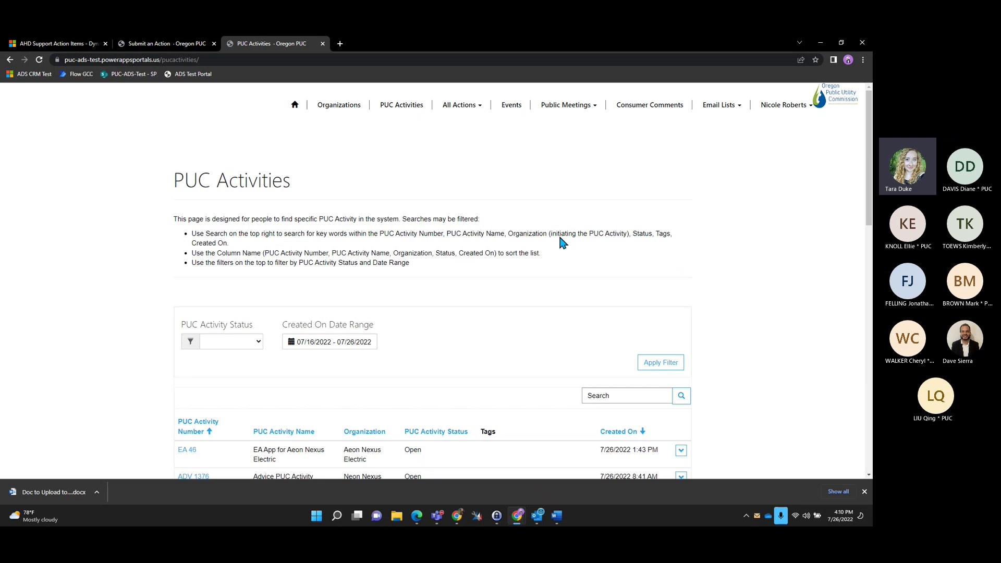
pyautogui.scroll(-2, 531, 250)
pyautogui.scroll(-1, 531, 248)
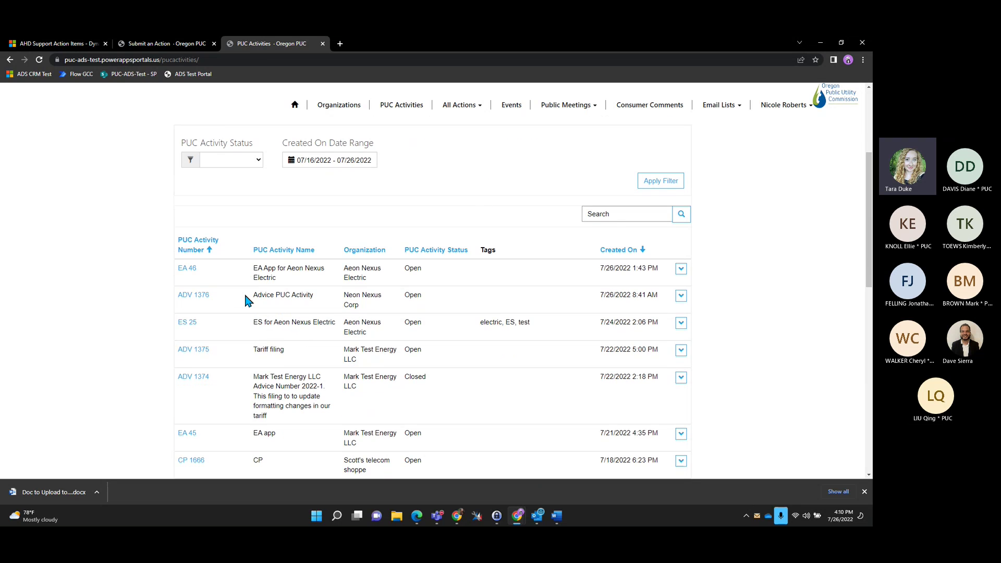
pyautogui.click(682, 270)
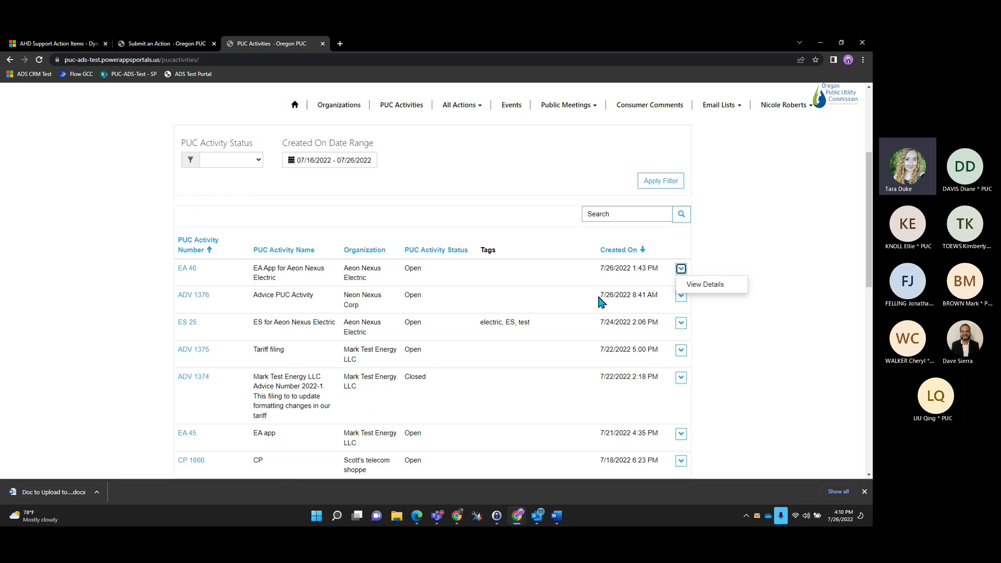
pyautogui.click(709, 285)
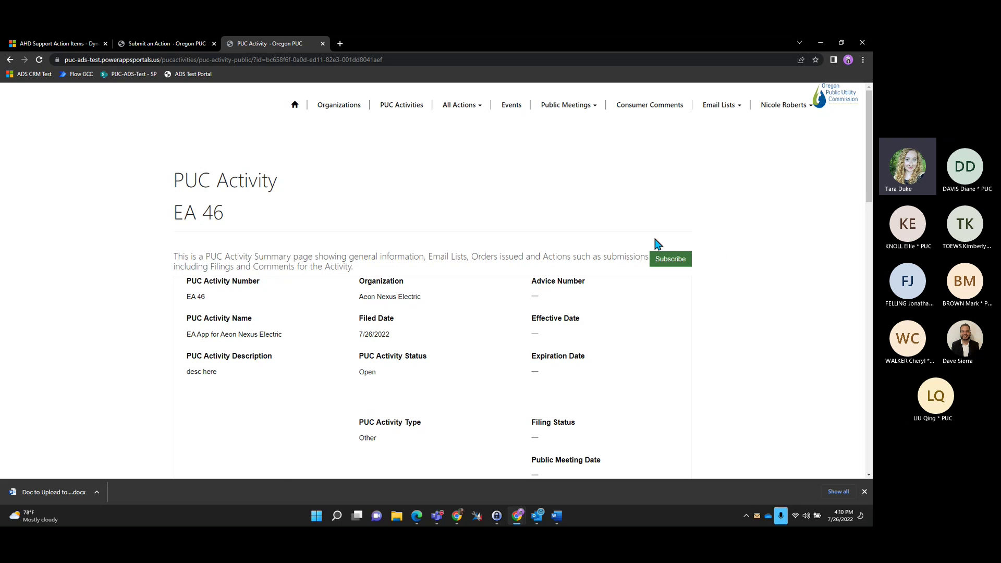
pyautogui.scroll(-4, 683, 300)
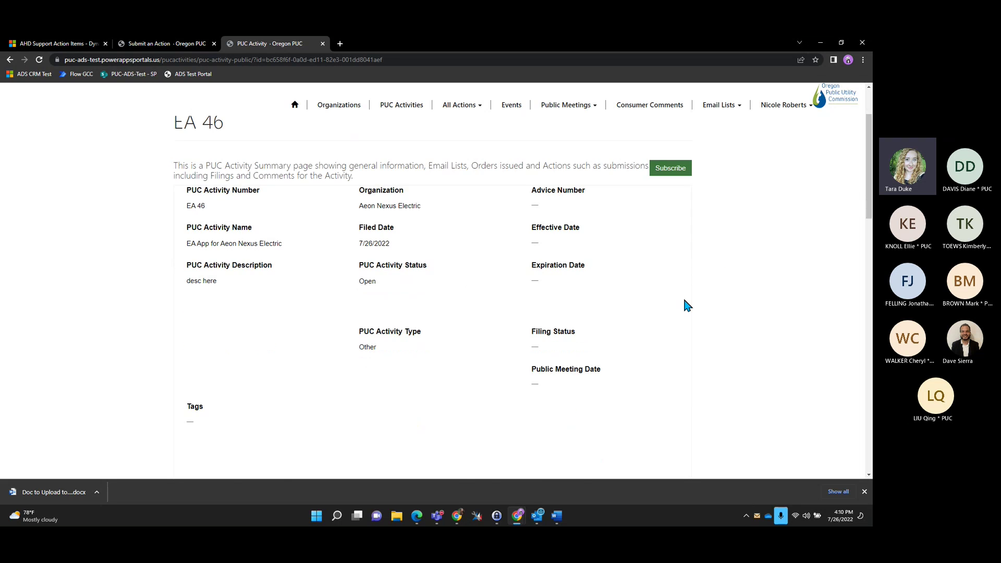
pyautogui.scroll(-5, 684, 306)
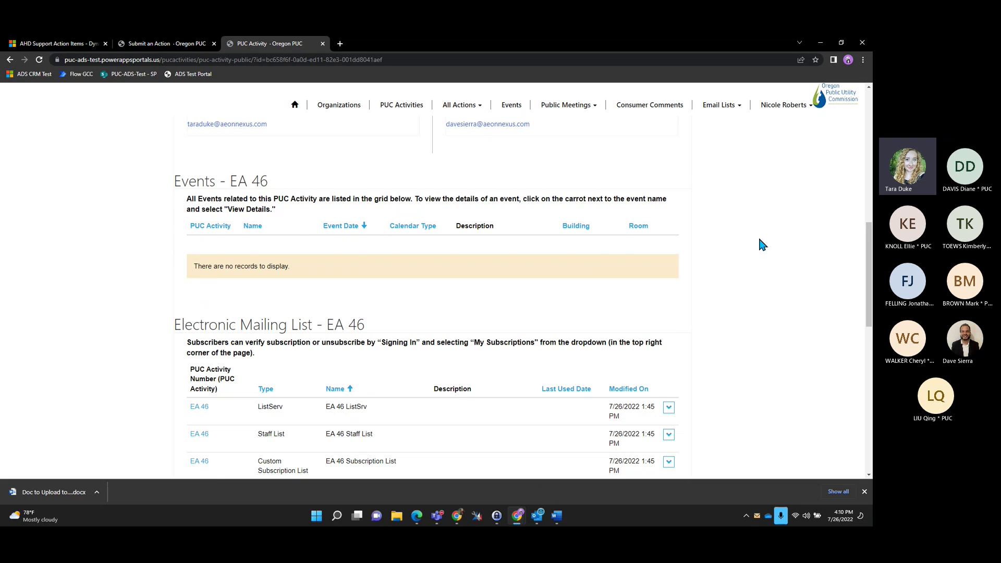
# Step: Review the mailing lists, orders and actions of EA 46, open its new action form and return to the activity page
pyautogui.scroll(-3, 758, 237)
pyautogui.scroll(-1, 751, 240)
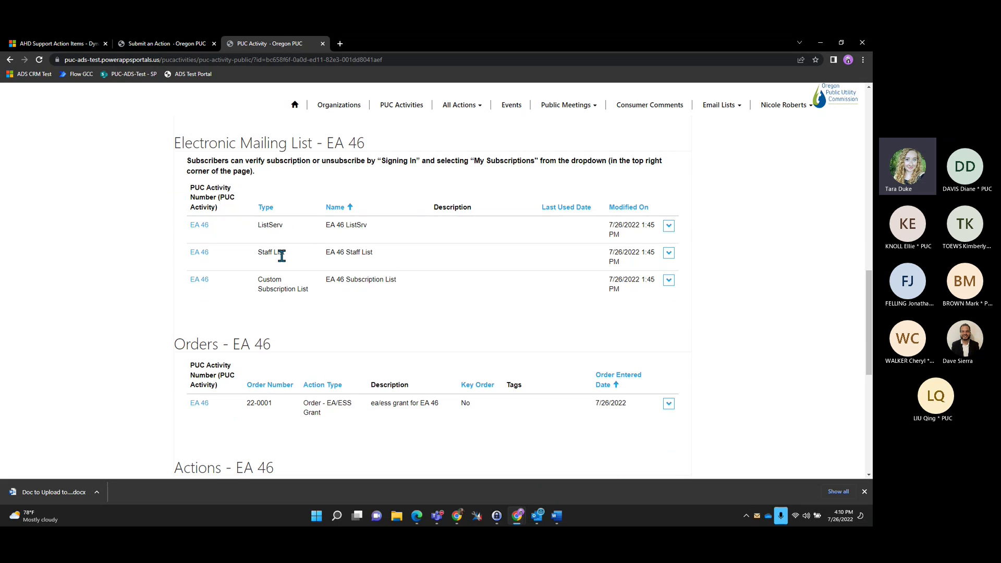
pyautogui.scroll(-4, 464, 281)
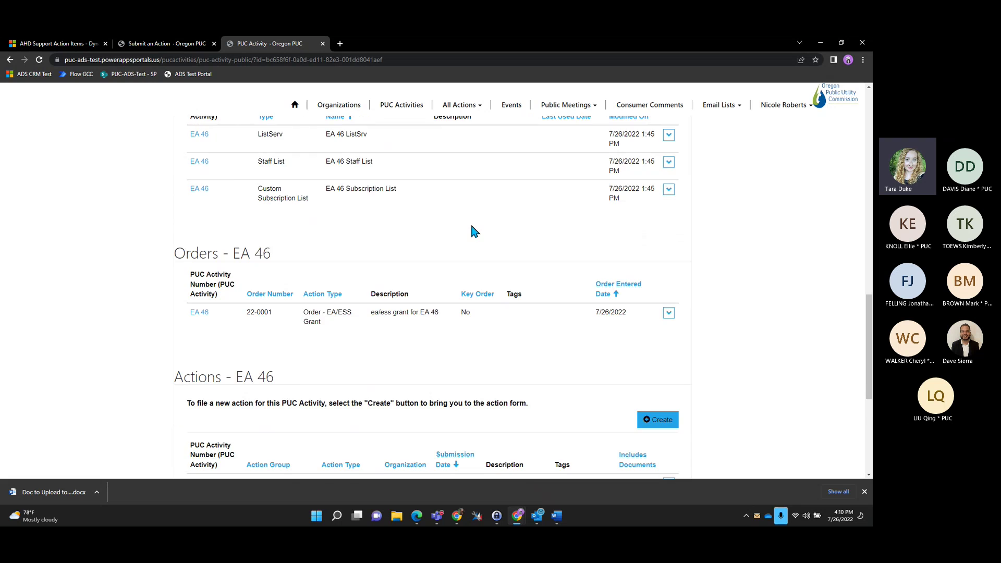
pyautogui.scroll(-2, 449, 260)
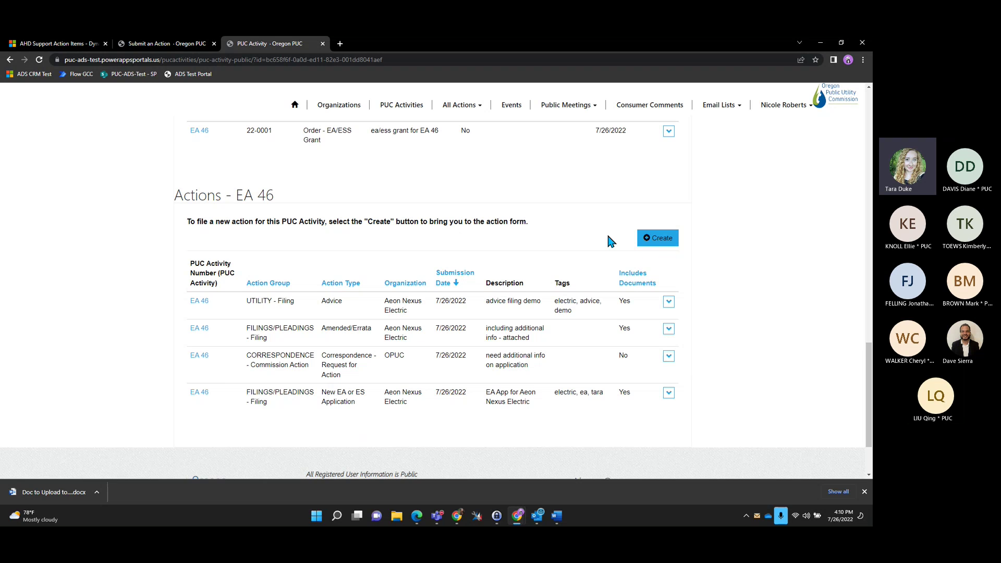
pyautogui.click(660, 241)
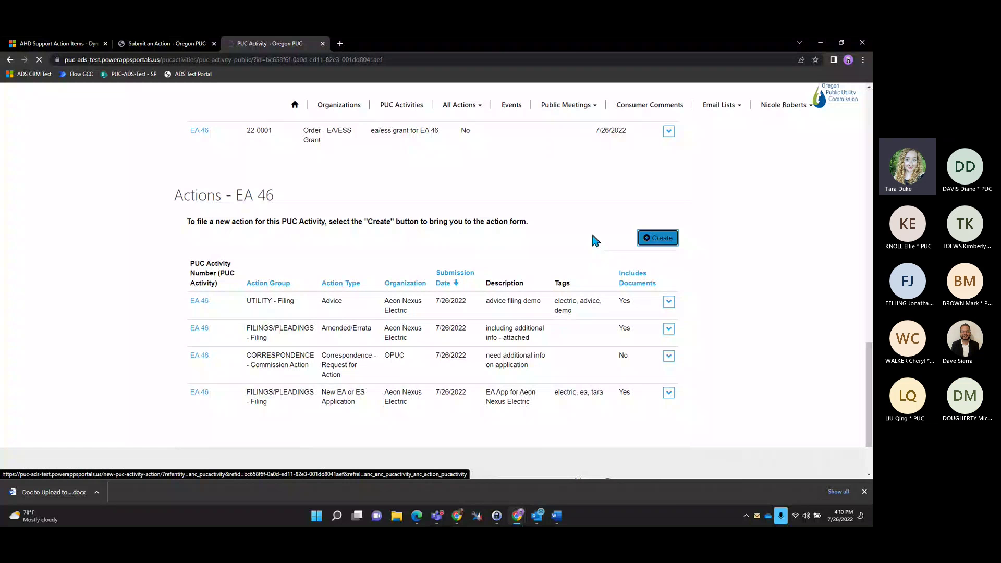
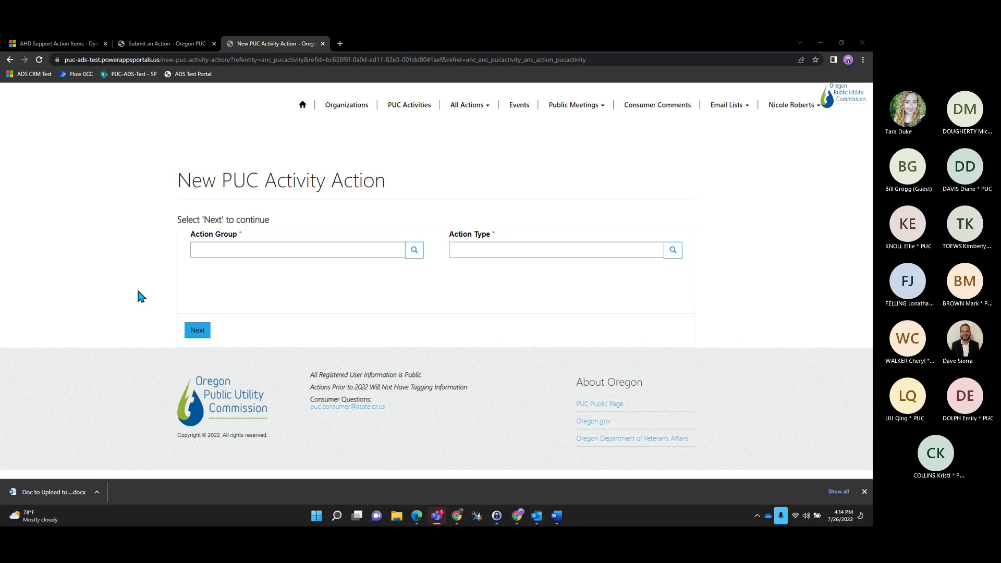
pyautogui.click(9, 59)
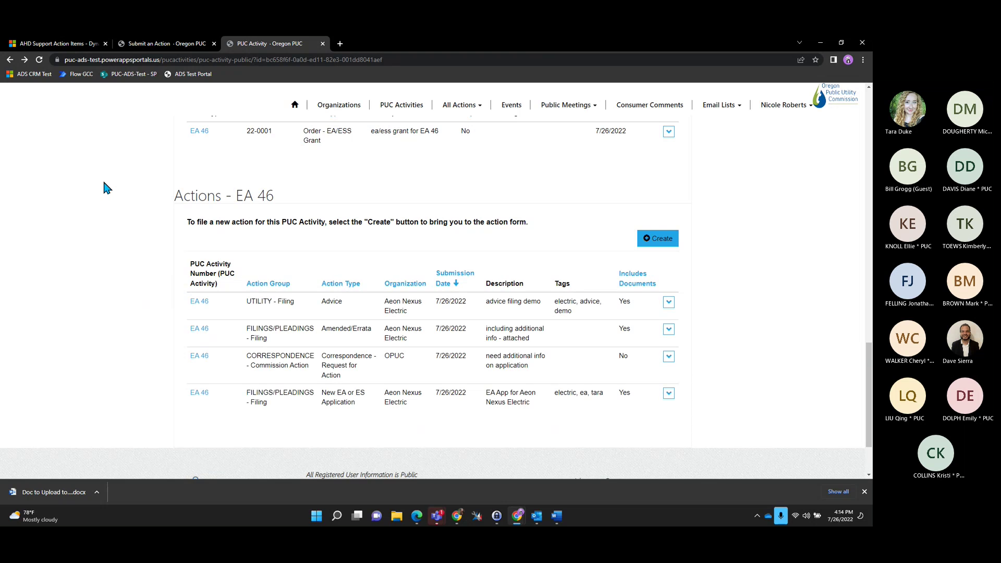
# Step: Review the EA 46 activity page from its summary to its Actions section and create a new action there
pyautogui.scroll(15, 117, 256)
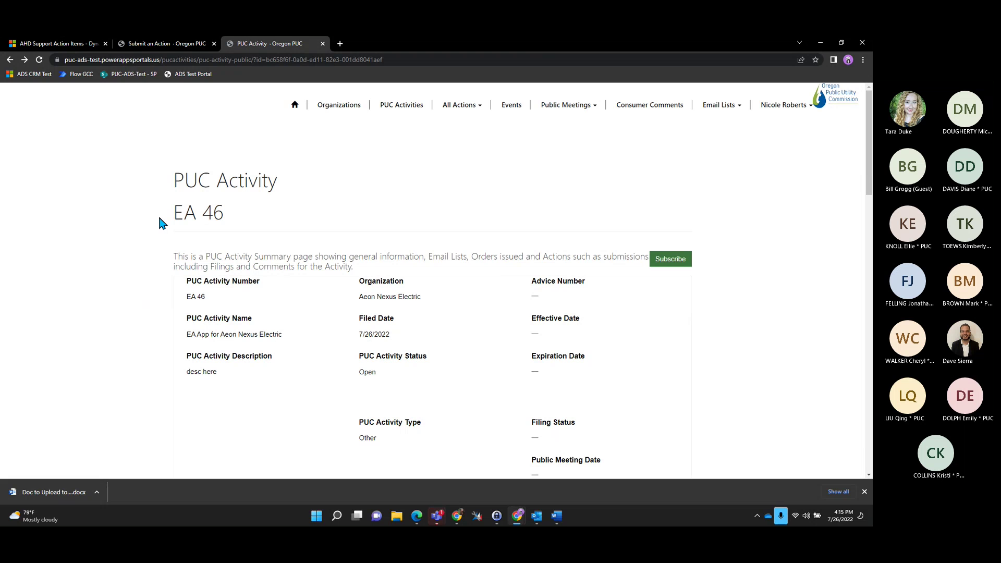
pyautogui.scroll(-10, 159, 222)
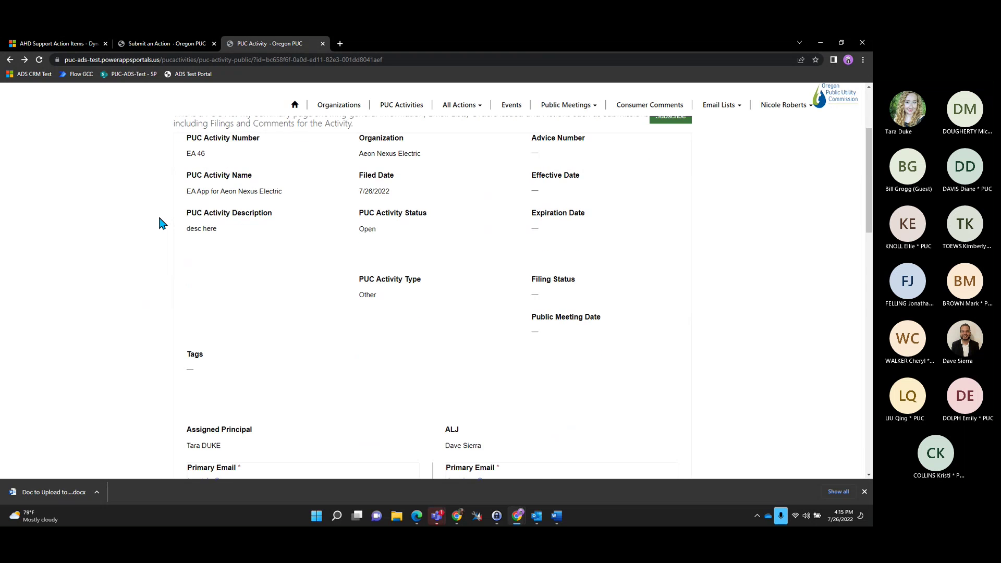
pyautogui.scroll(-5, 144, 221)
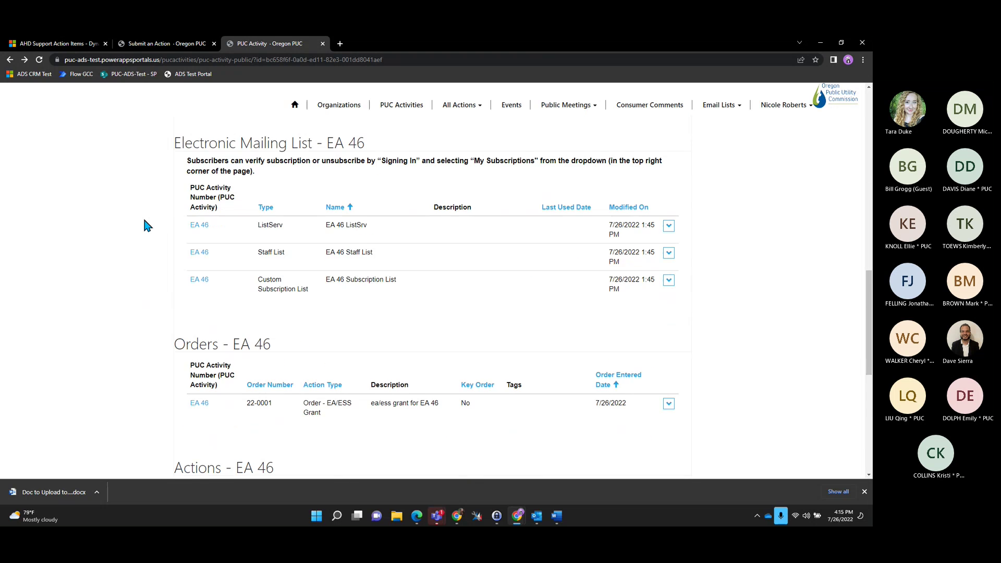
pyautogui.scroll(-4, 125, 240)
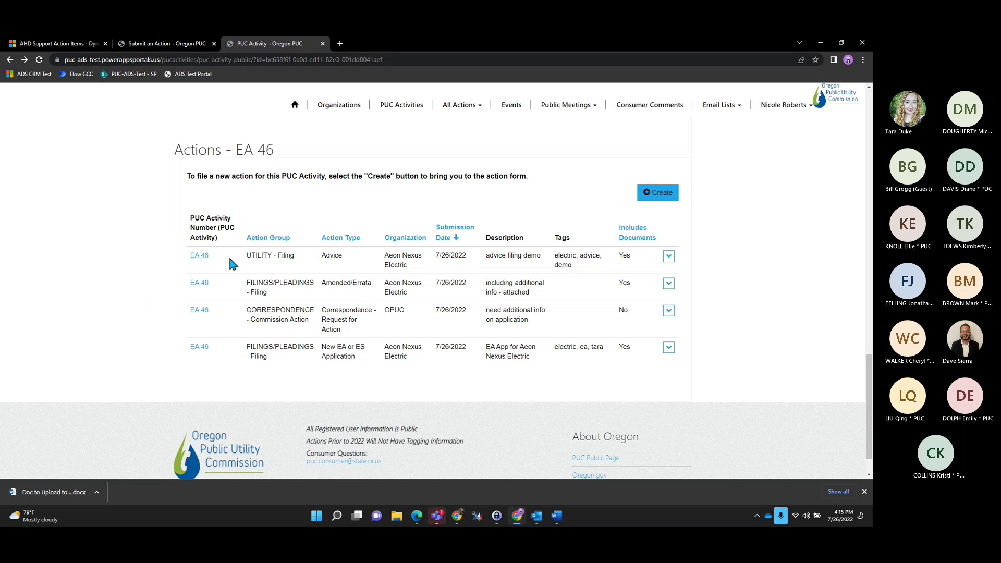
pyautogui.click(669, 199)
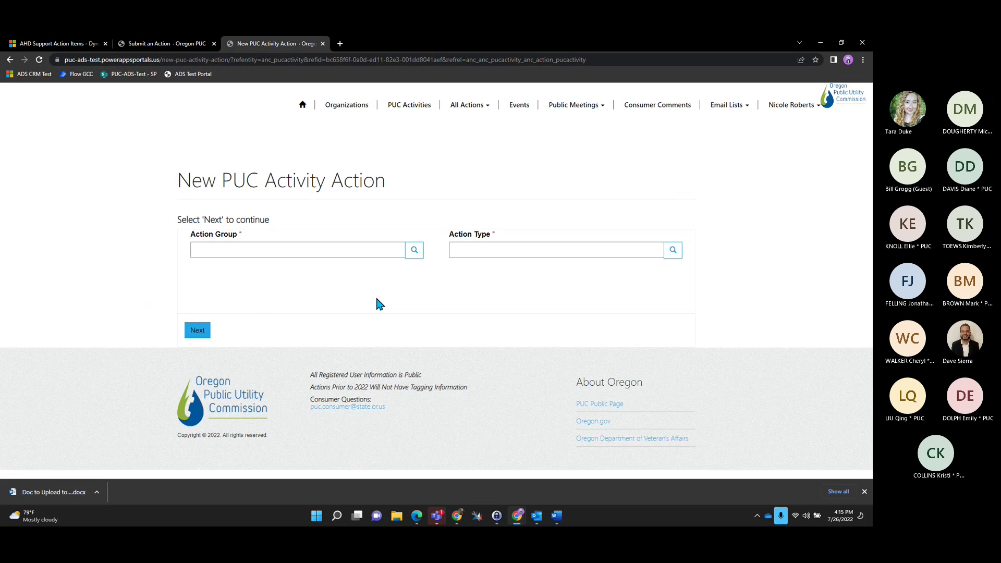
# Step: Set the new action's Action Group to FILINGS/PLEADINGS - Filing
pyautogui.click(414, 250)
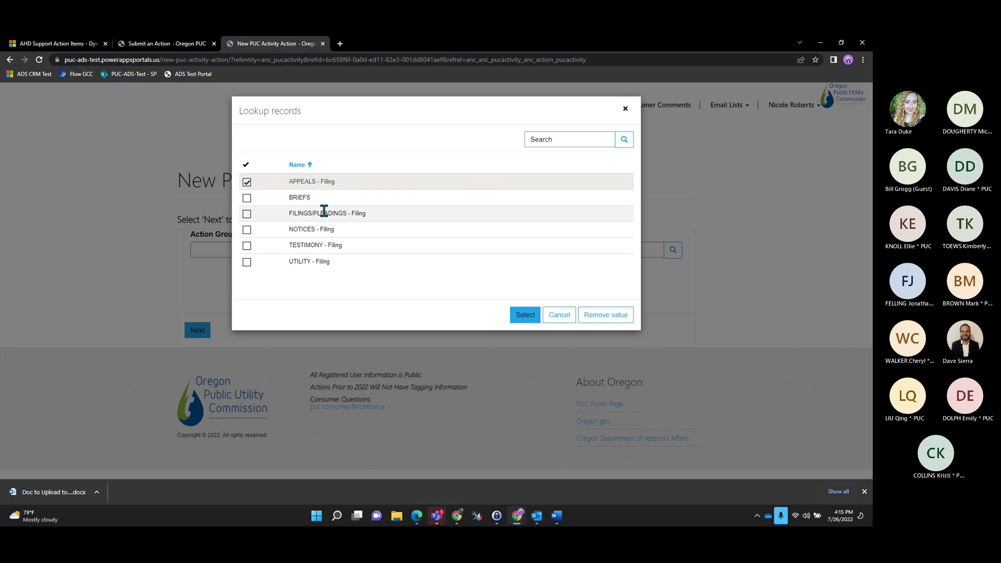
pyautogui.click(246, 214)
pyautogui.click(525, 315)
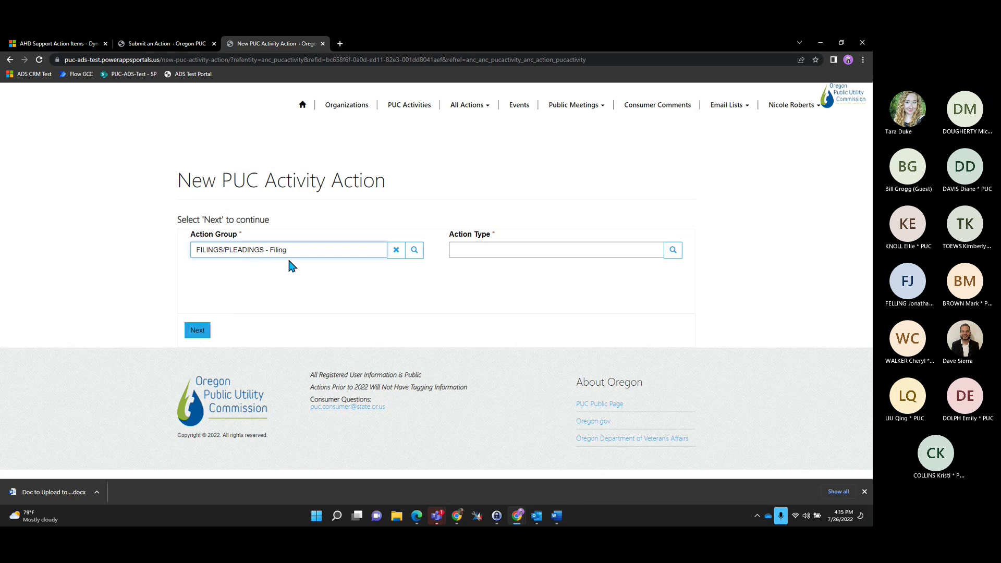
# Step: Examine the first two pages of action types offered for FILINGS/PLEADINGS - Filing without choosing one
pyautogui.click(673, 251)
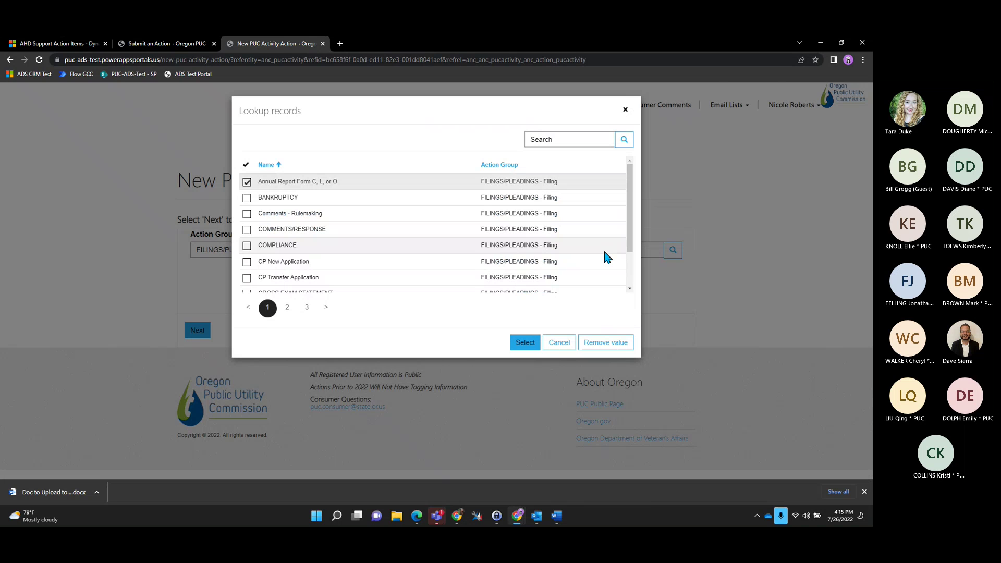
pyautogui.scroll(-2, 428, 235)
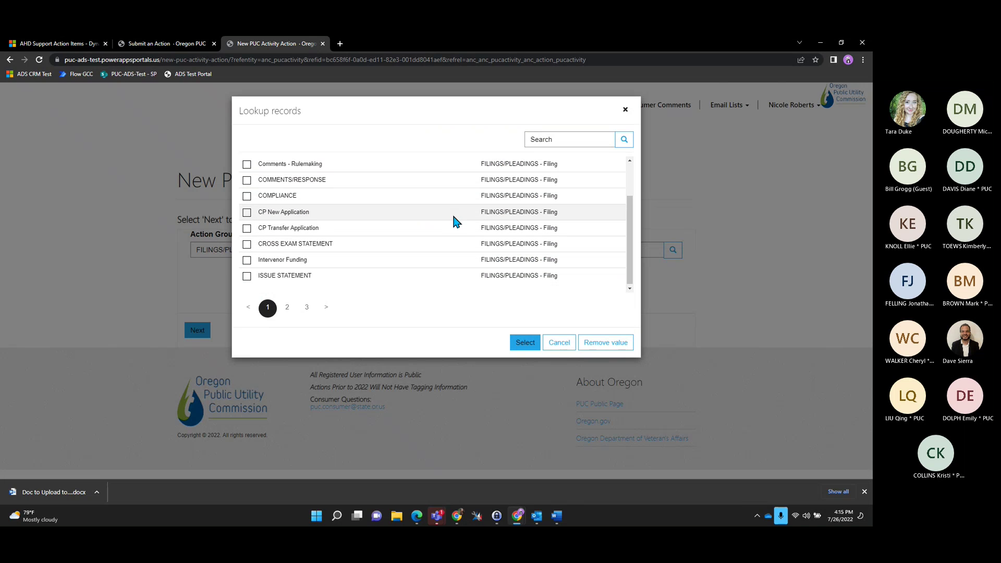
pyautogui.click(288, 308)
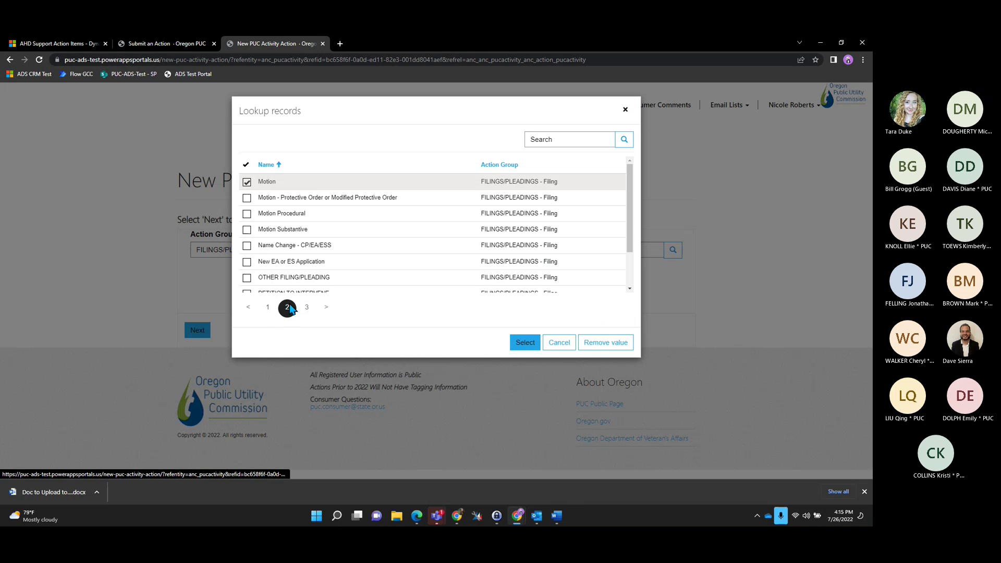
pyautogui.scroll(-2, 415, 244)
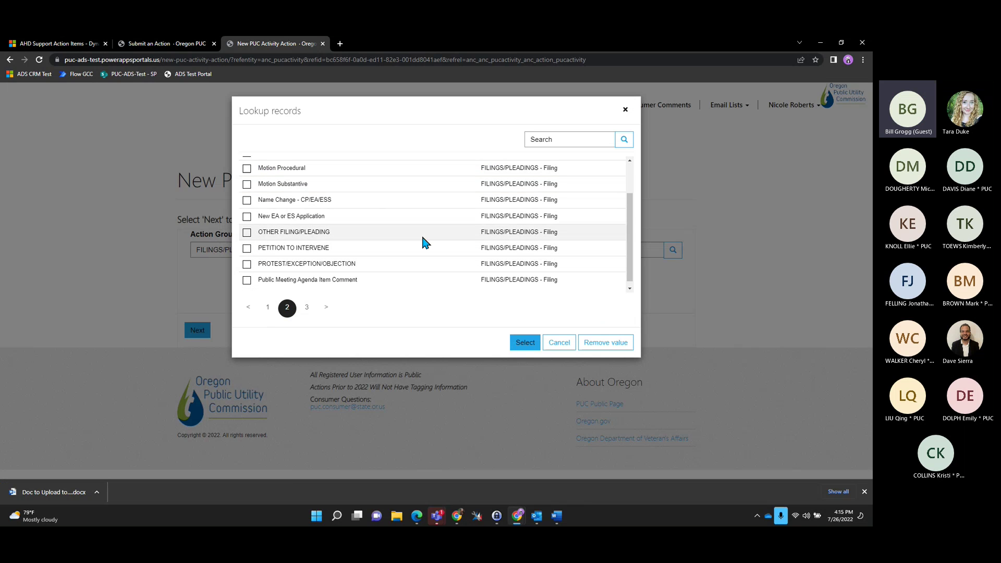
pyautogui.scroll(-1, 420, 233)
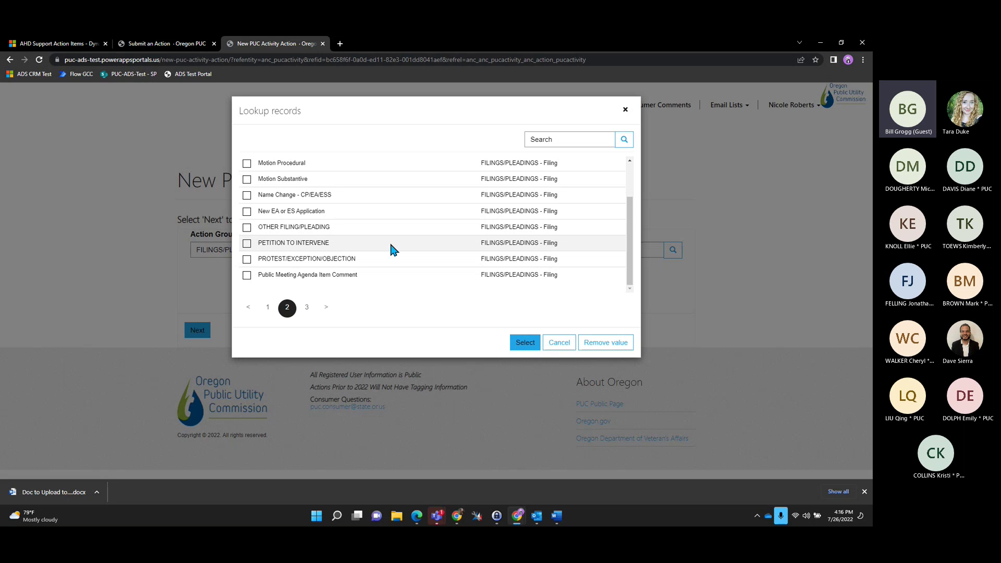
pyautogui.click(556, 341)
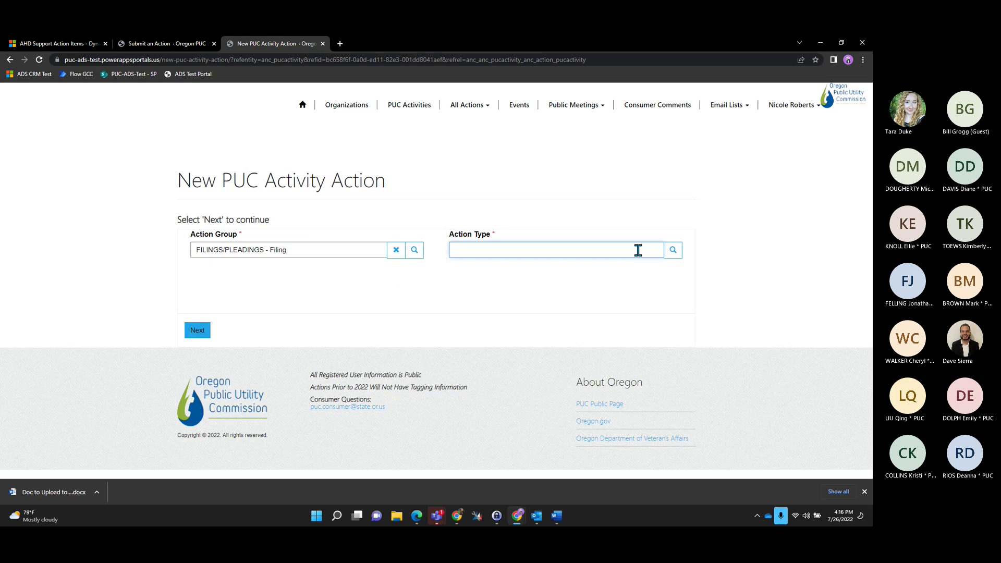
# Step: Set the Action Type to OTHER FILING/PLEADING and continue to the action's details form
pyautogui.click(673, 249)
pyautogui.scroll(-1, 459, 256)
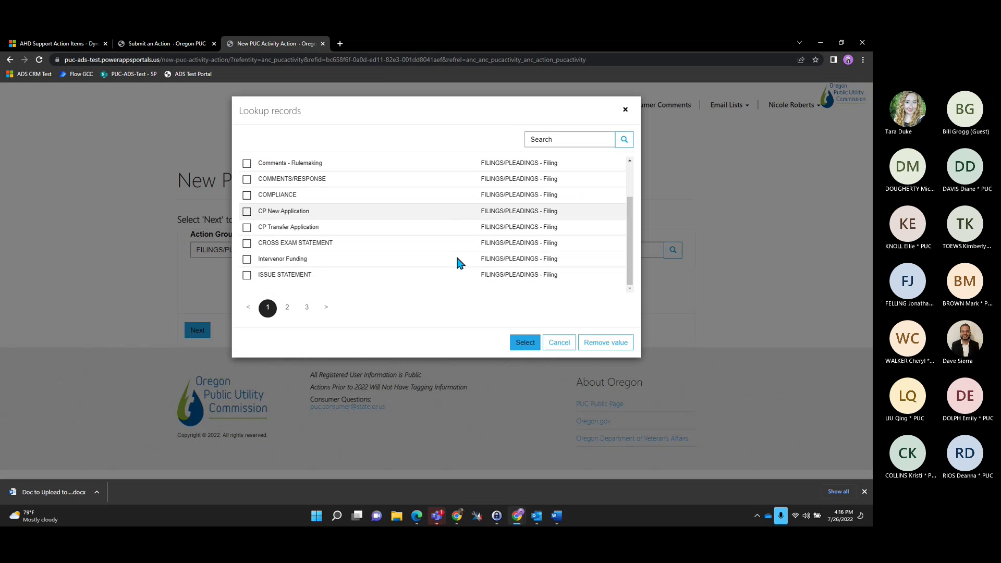
pyautogui.click(287, 308)
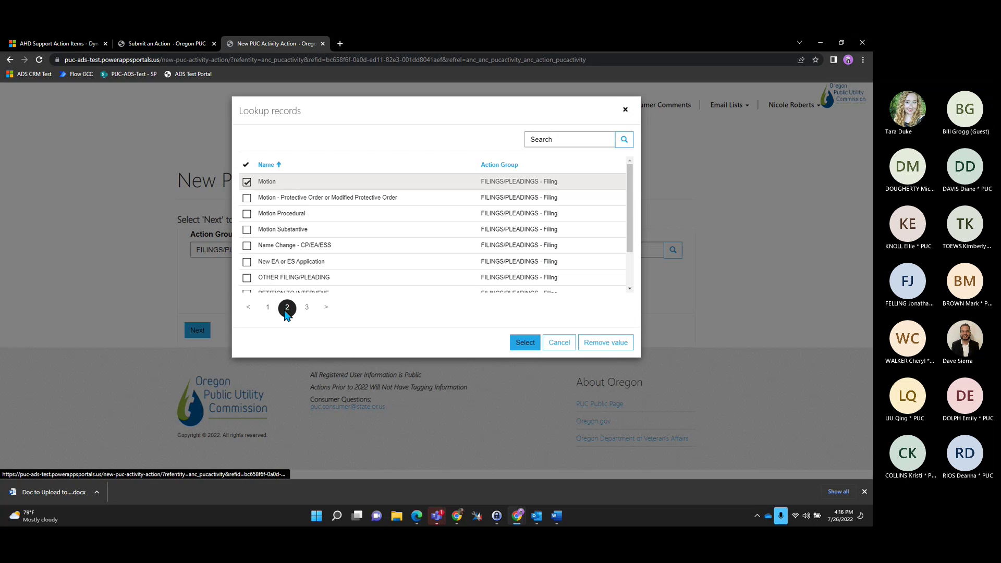
pyautogui.scroll(-1, 368, 245)
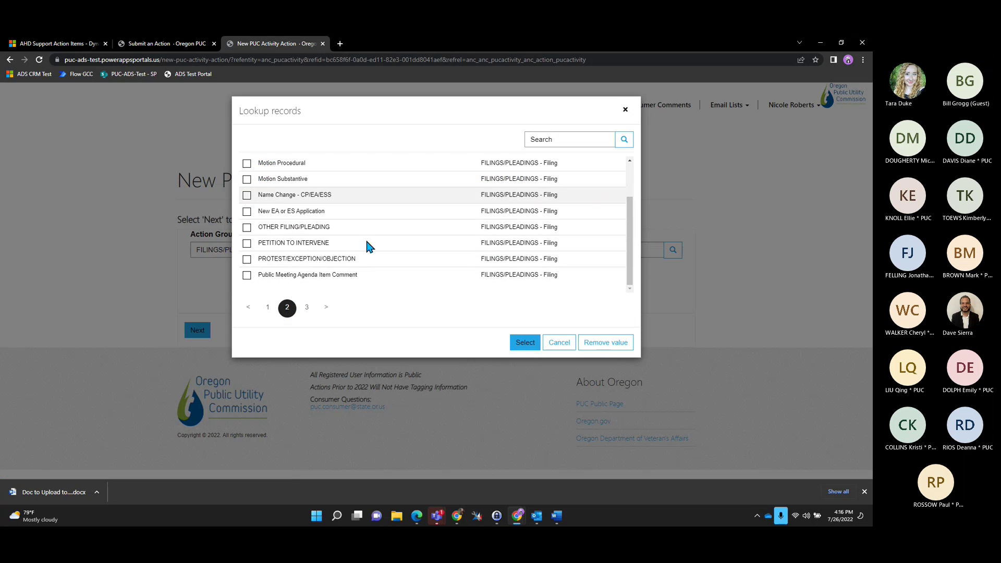
pyautogui.click(247, 228)
pyautogui.click(198, 330)
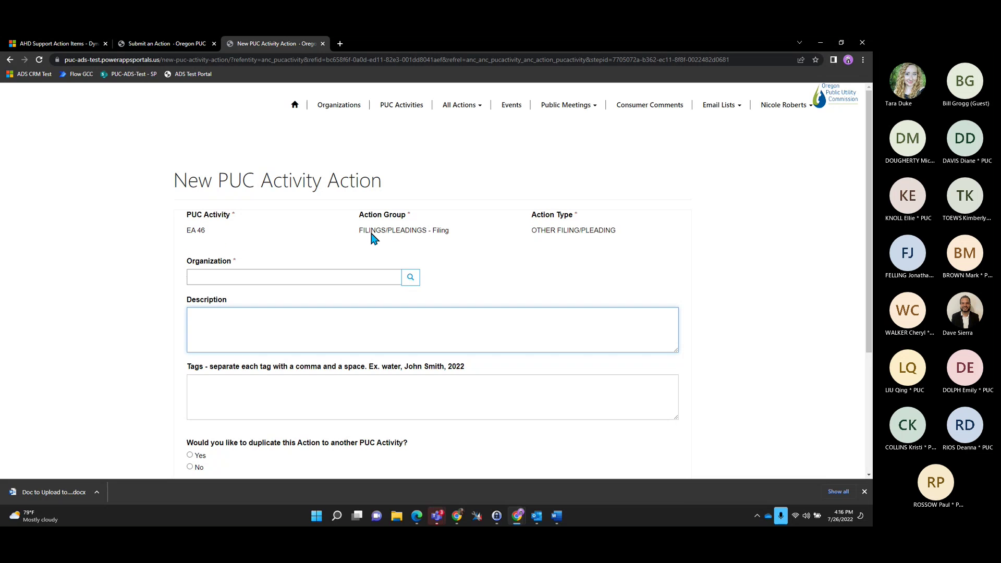
# Step: Set the filing's Organization to Aeon Nexus Electric
pyautogui.click(309, 242)
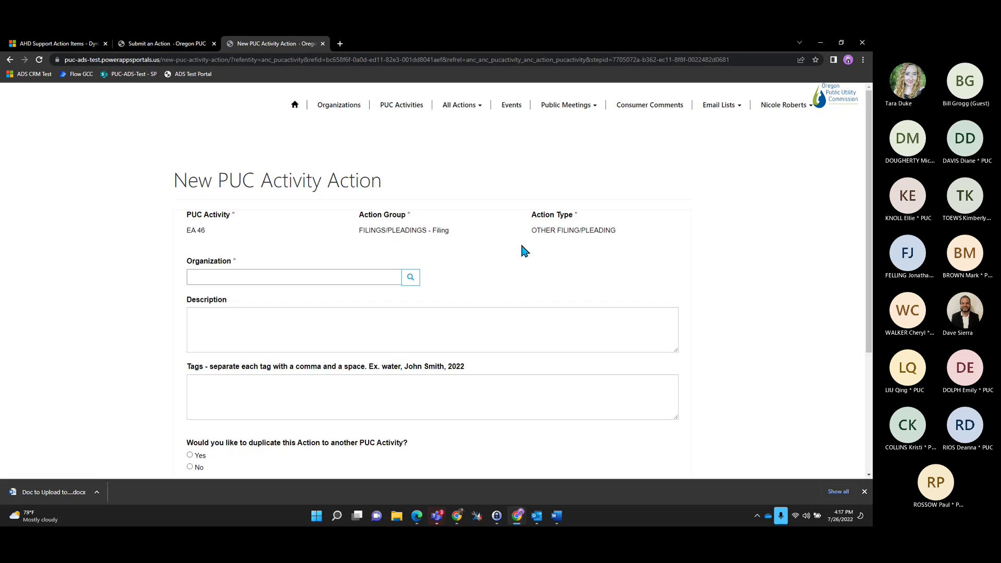
pyautogui.scroll(-1, 520, 245)
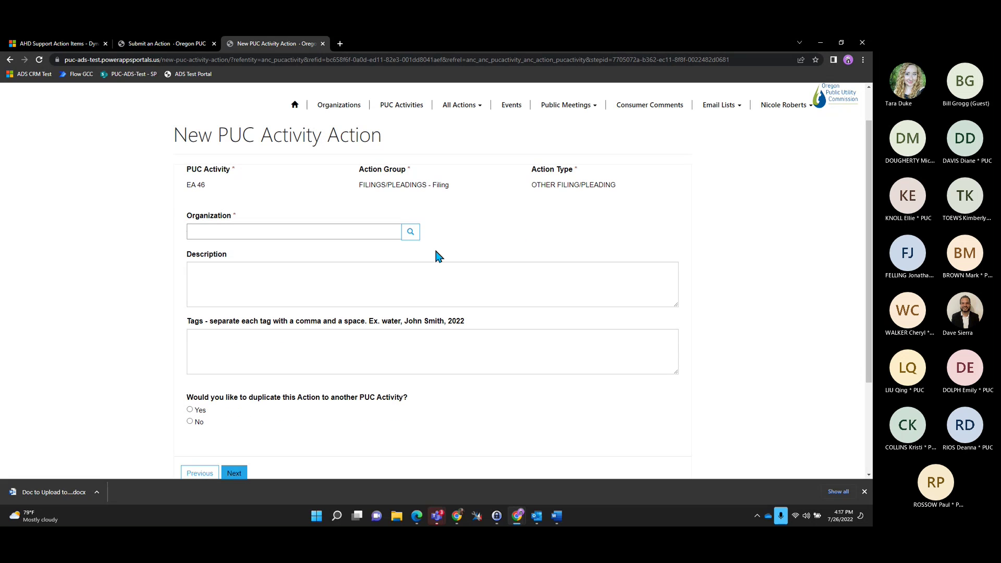
pyautogui.click(410, 232)
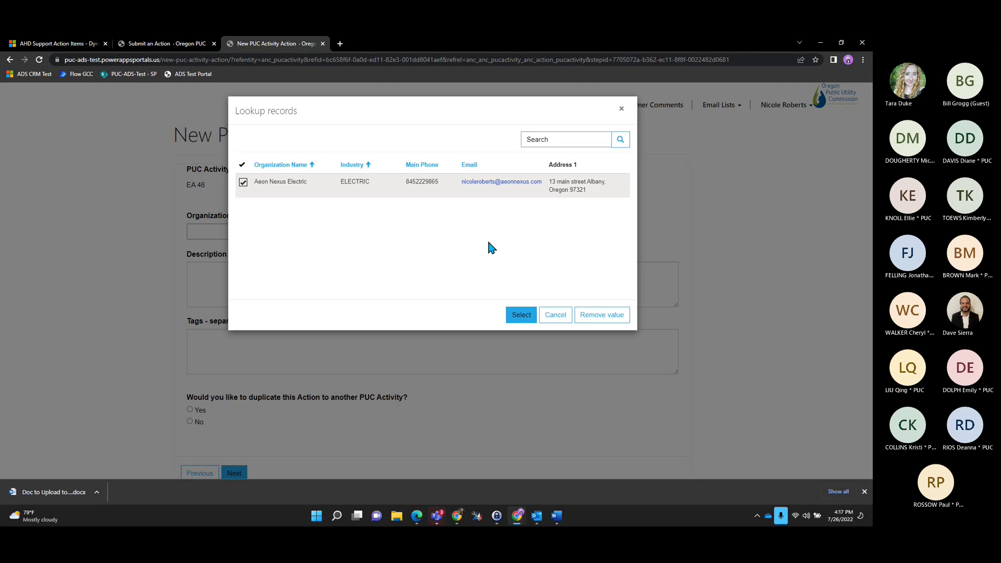
pyautogui.click(524, 316)
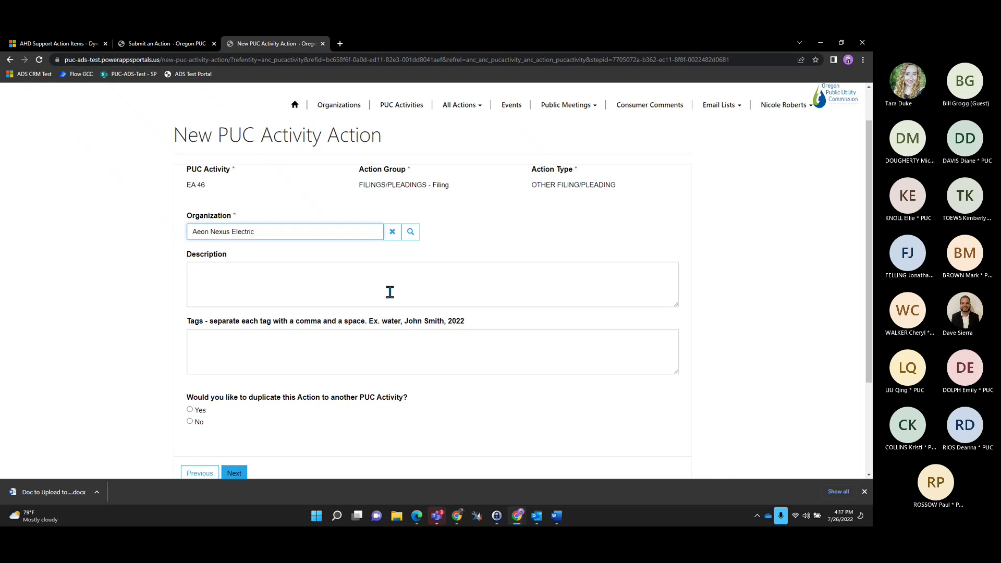
# Step: Enter the description "other filing" and the tags "ea, electric, demo, other filing"
pyautogui.click(384, 286)
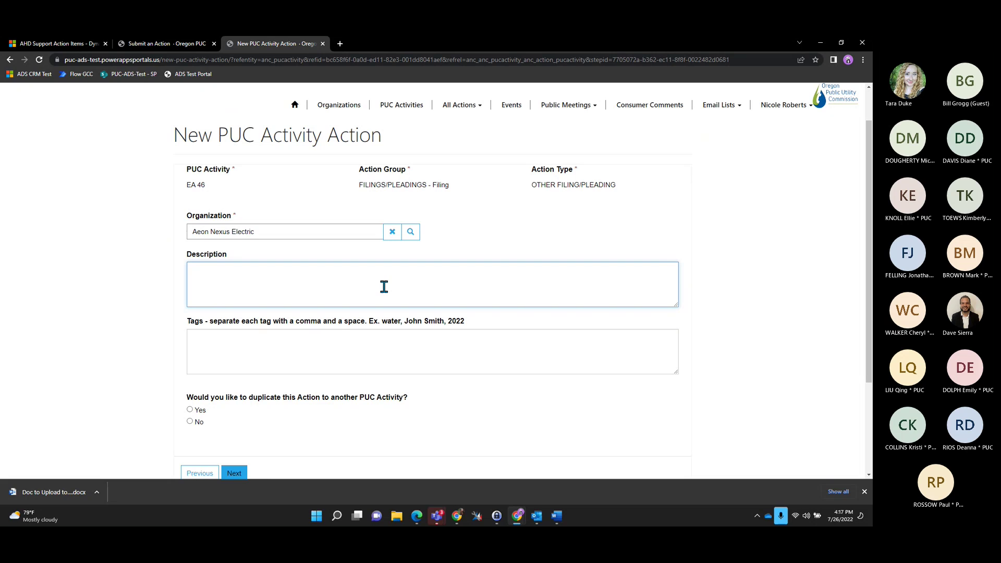
pyautogui.write('other filing')
pyautogui.click(351, 342)
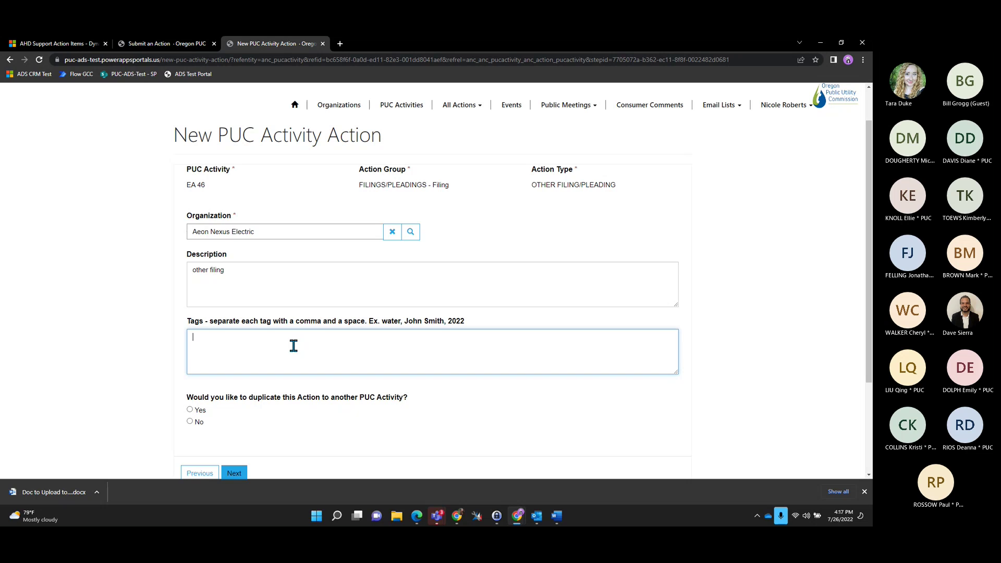
pyautogui.write('ea, electric, demo, other filing')
# Step: Answer No to duplicating this action to another PUC Activity and continue to the Related Documents page
pyautogui.scroll(-1, 293, 346)
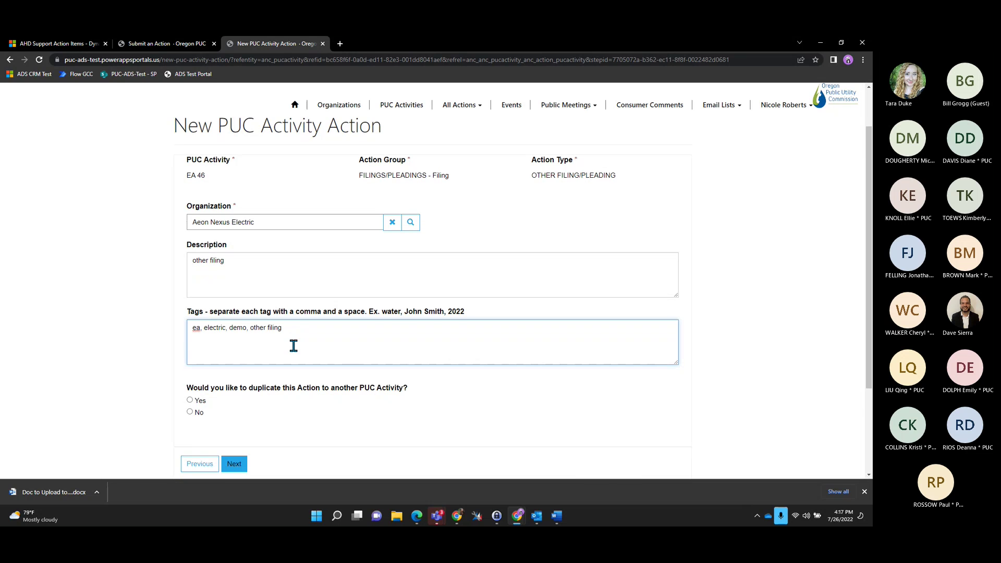
pyautogui.click(190, 376)
pyautogui.click(235, 428)
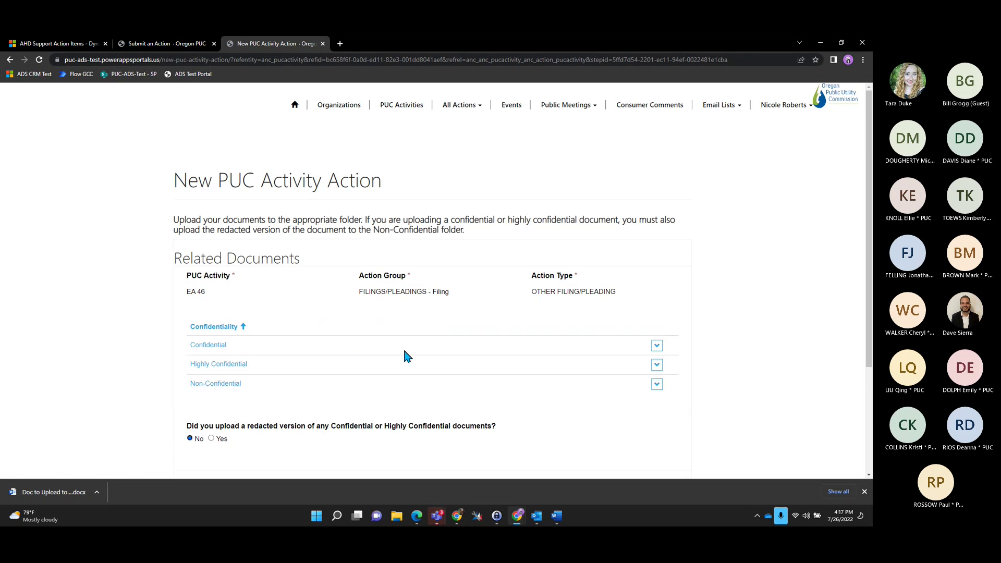
# Step: Upload "Doc to Upload to SP 2.docx" to the Confidential folder of the EA 46 filing
pyautogui.scroll(-1, 407, 356)
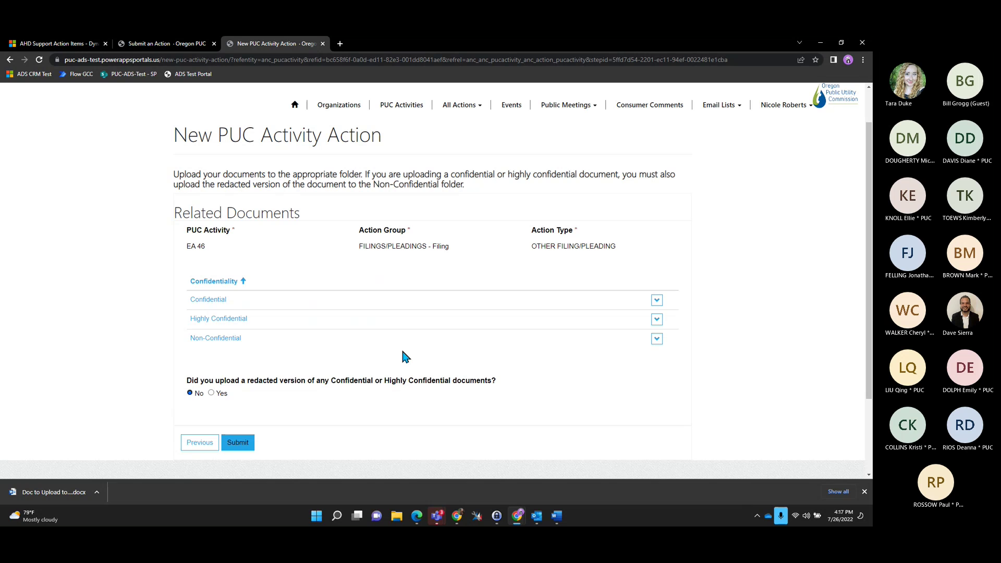
pyautogui.click(657, 300)
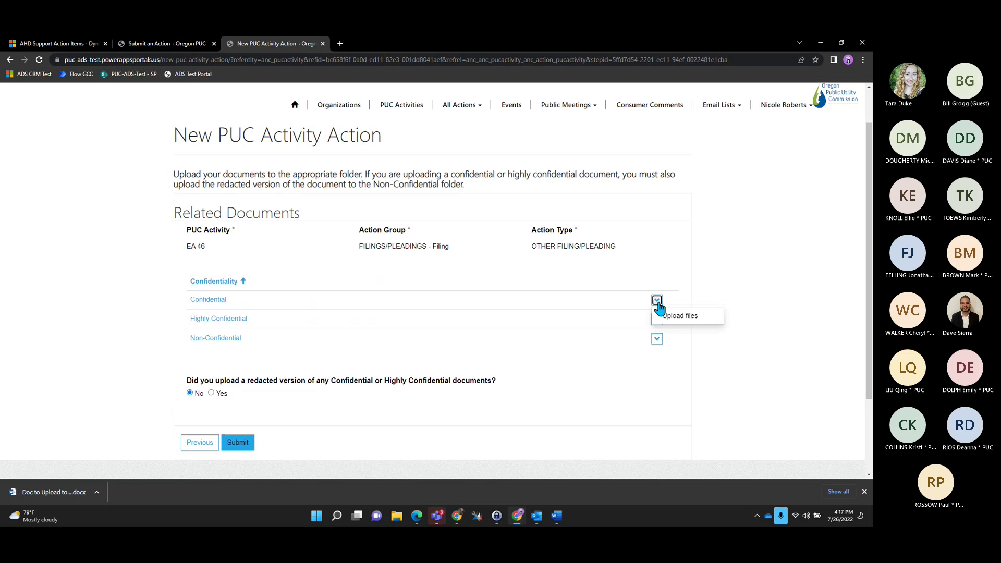
pyautogui.click(685, 320)
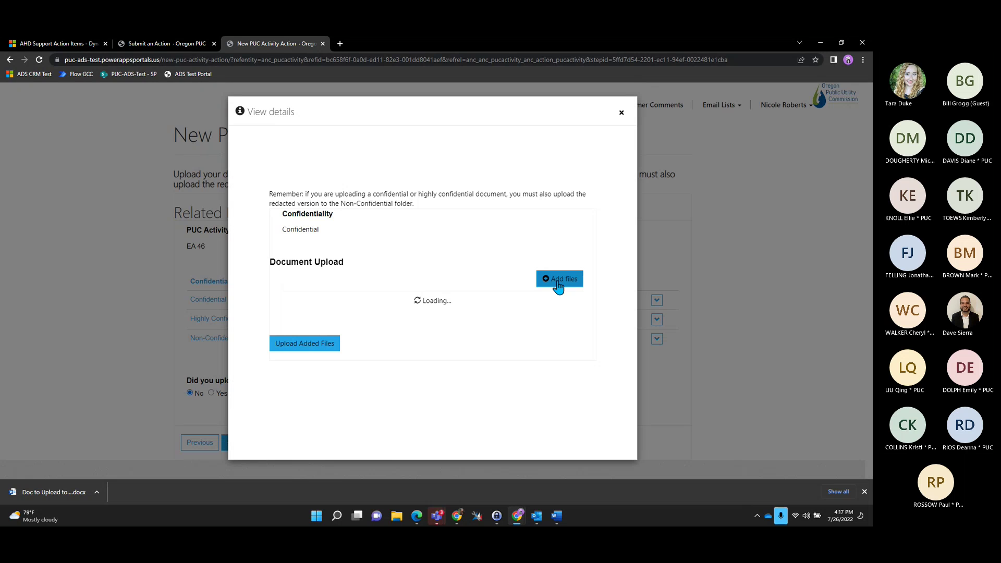
pyautogui.click(557, 283)
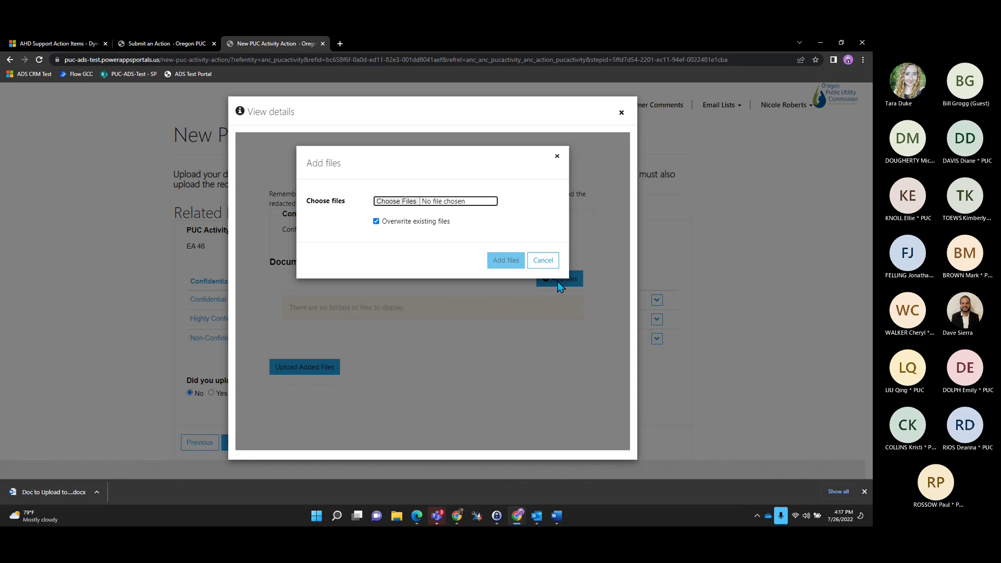
pyautogui.click(406, 203)
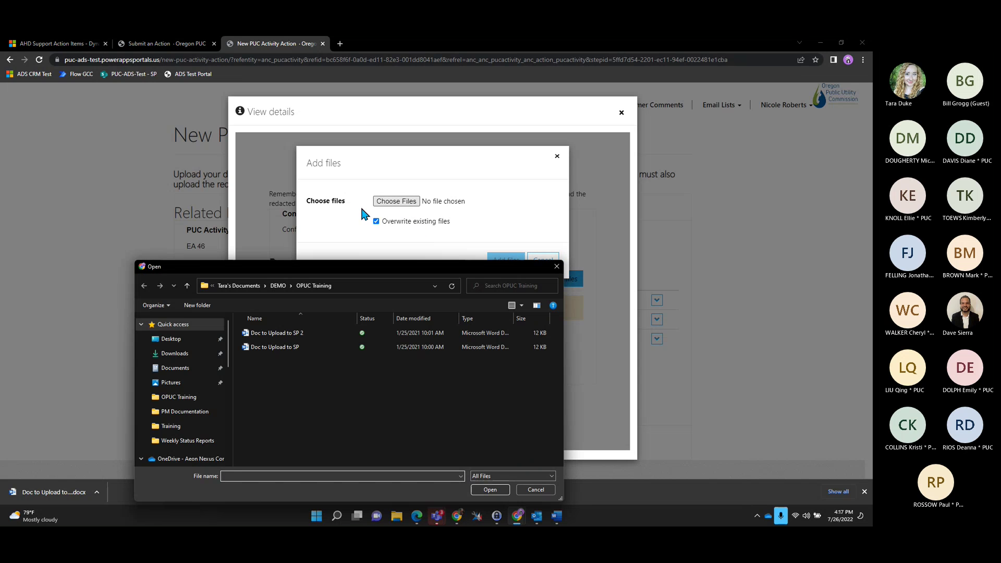
pyautogui.click(272, 331)
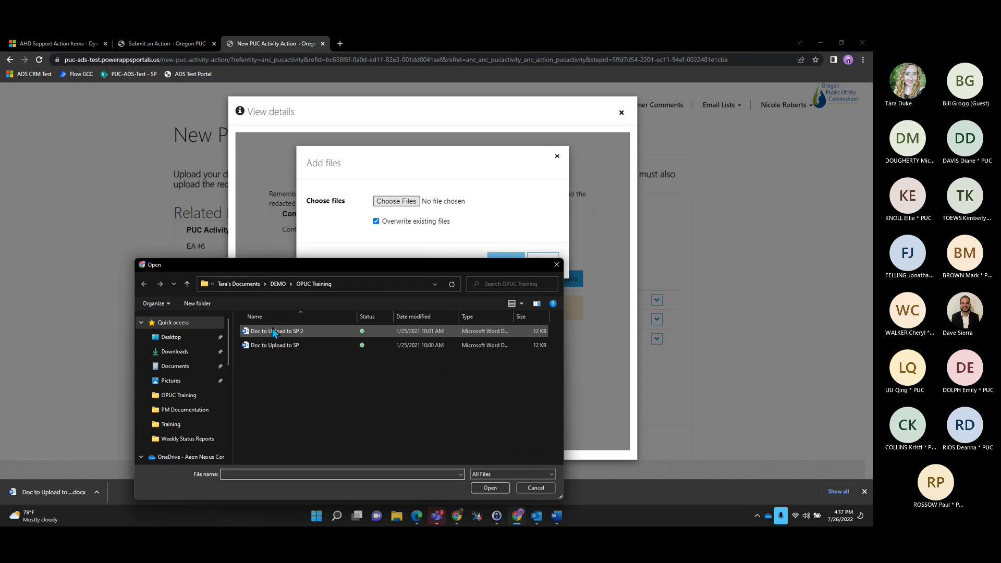
pyautogui.click(487, 488)
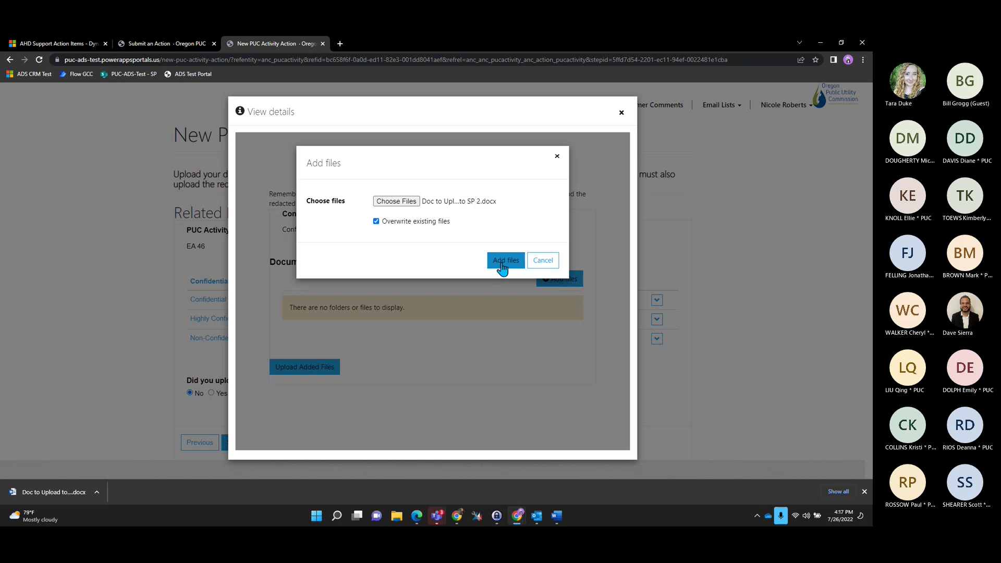
pyautogui.click(502, 266)
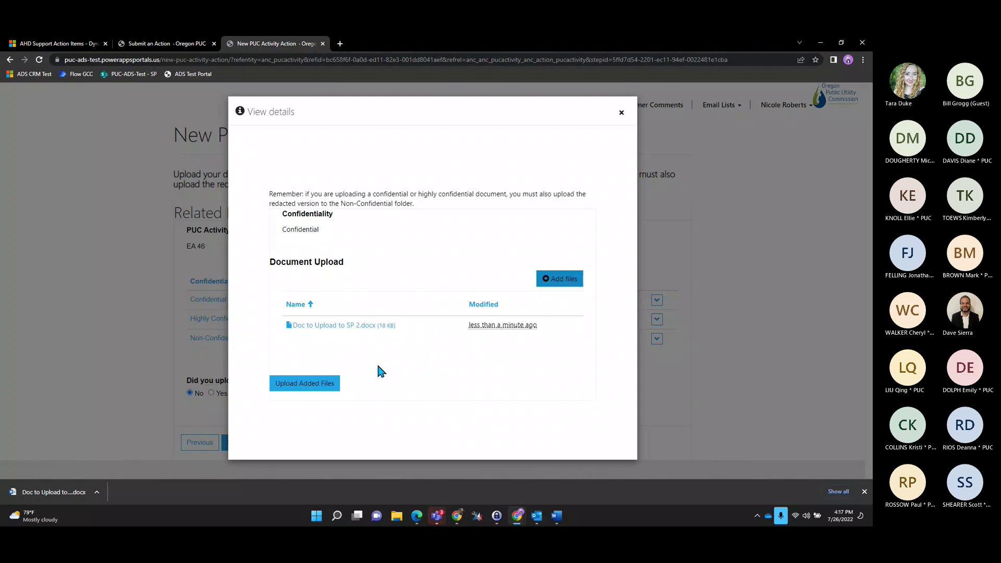
pyautogui.click(306, 384)
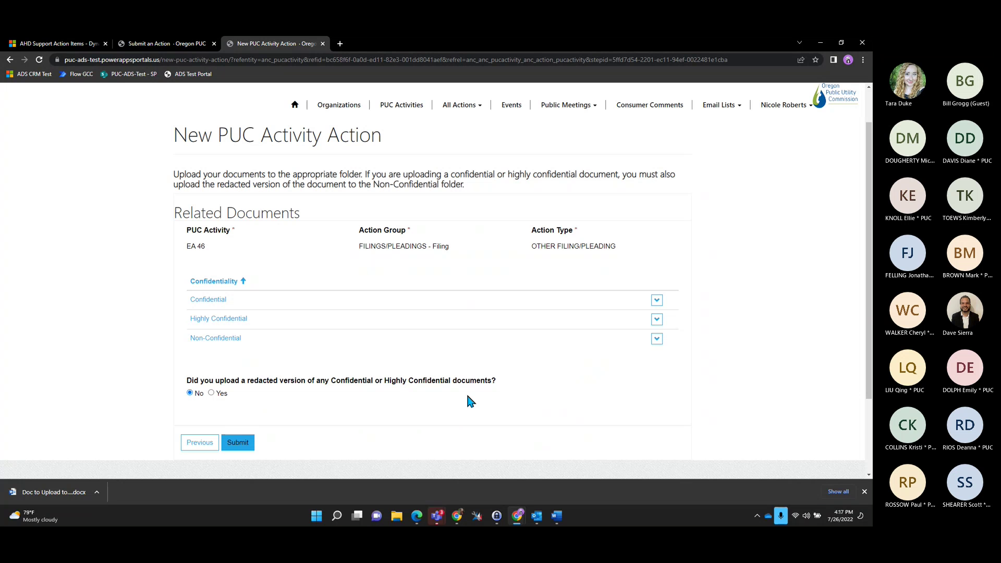
# Step: Upload the redacted document "Doc to Upload to SP.docx" to the filing's Non-Confidential folder
pyautogui.click(657, 339)
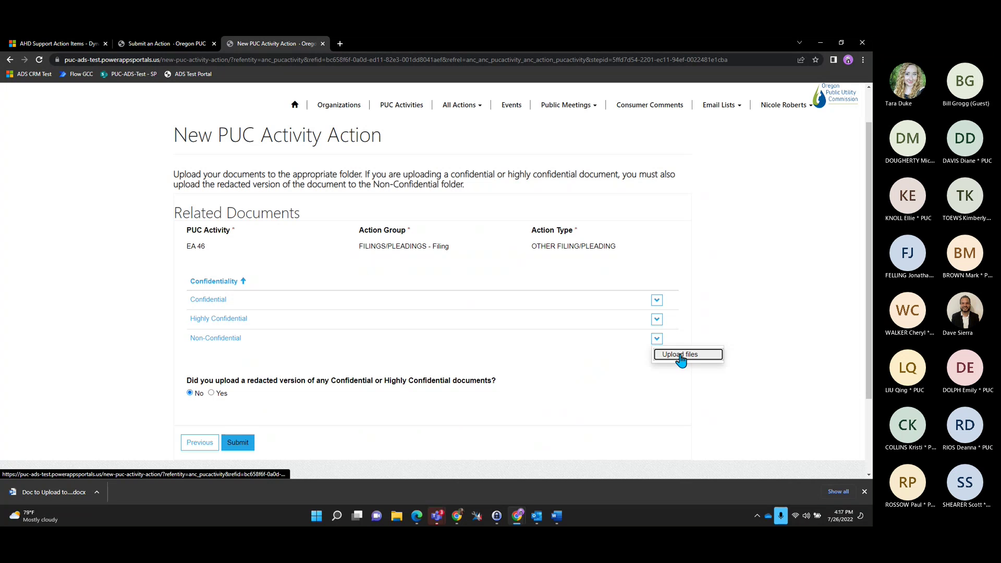
pyautogui.click(678, 355)
pyautogui.click(555, 281)
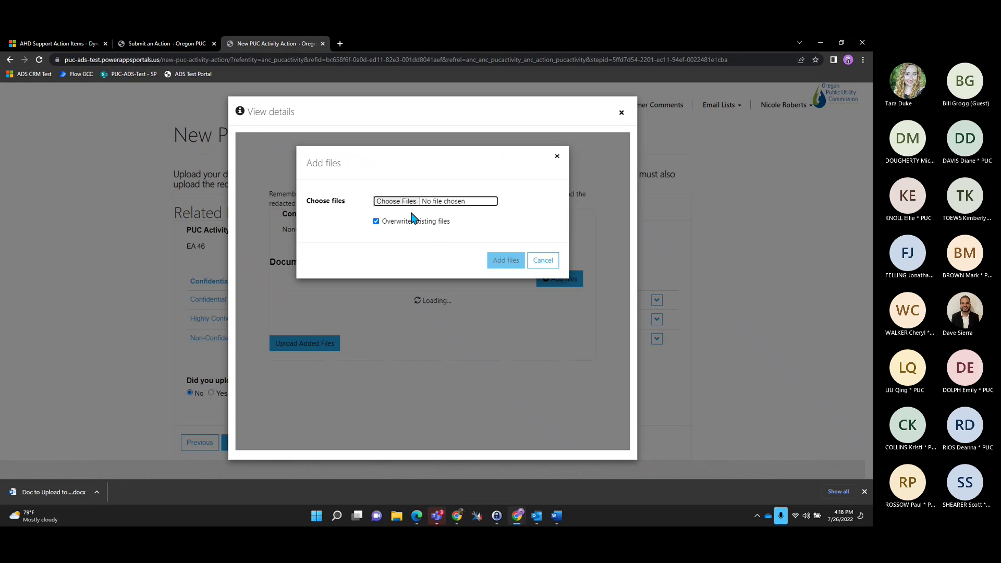
pyautogui.click(405, 203)
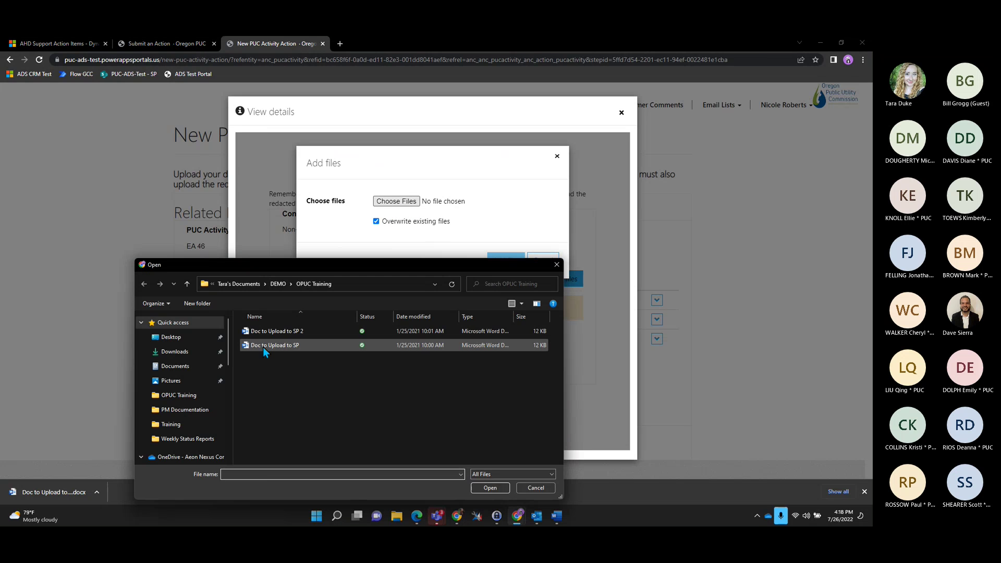
pyautogui.click(263, 345)
pyautogui.click(501, 487)
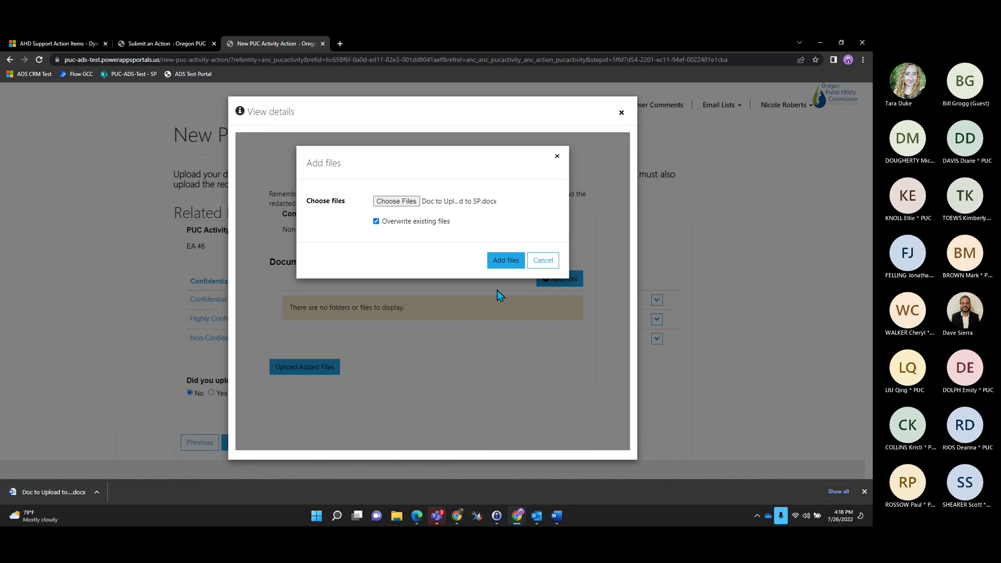
pyautogui.click(504, 261)
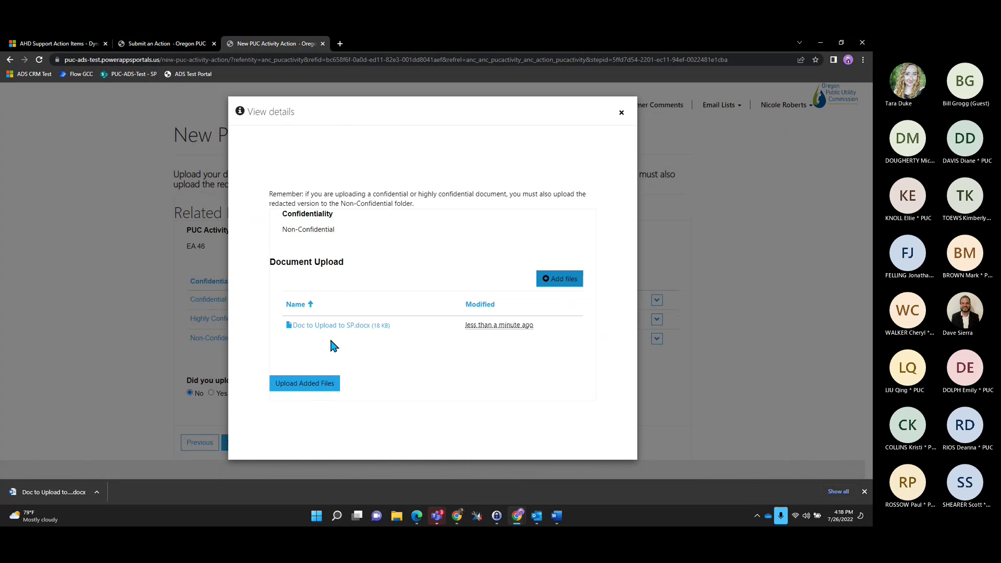
pyautogui.click(309, 383)
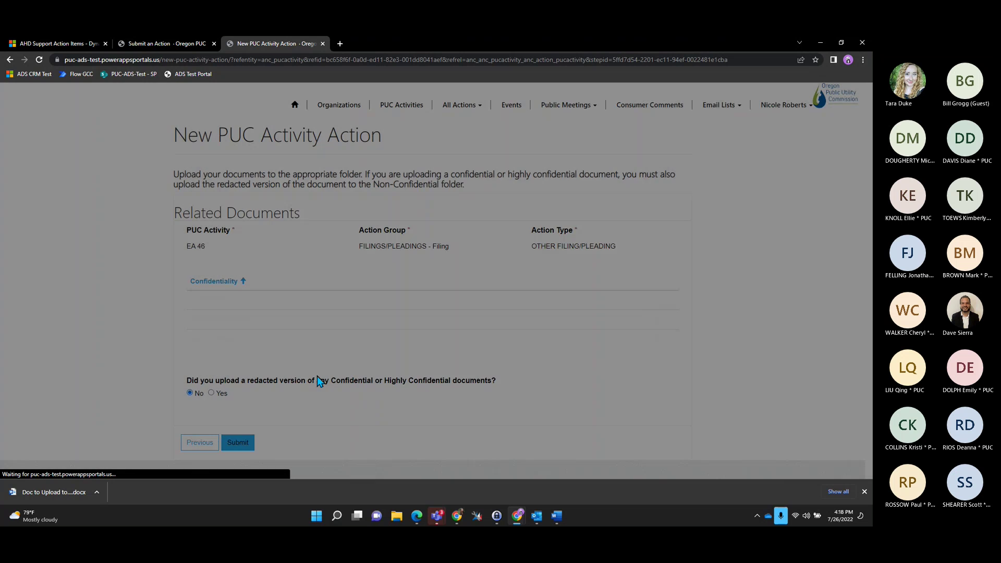
# Step: Answer Yes to having uploaded a redacted version of the confidential documents and submit the filing
pyautogui.scroll(-1, 314, 336)
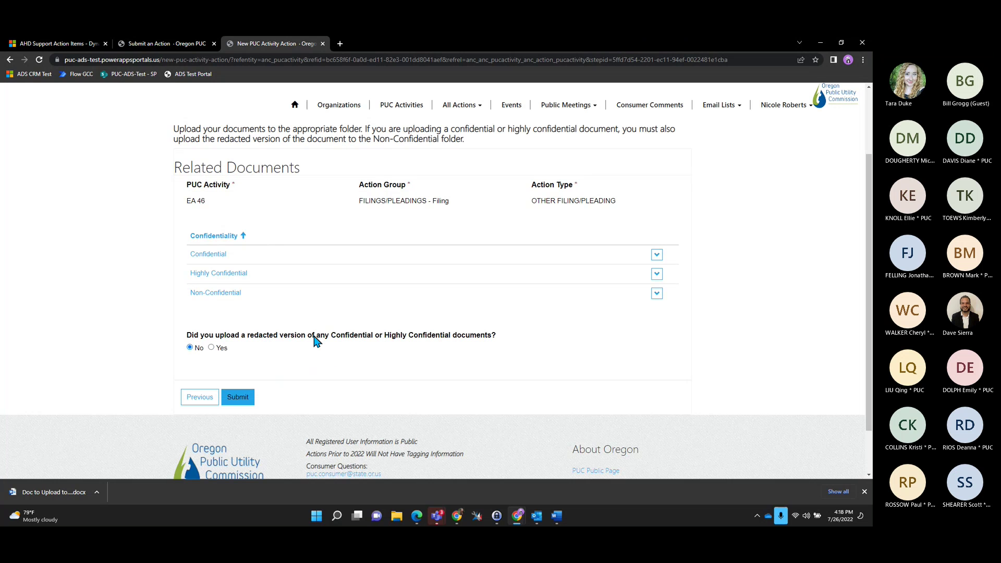
pyautogui.click(212, 348)
pyautogui.click(239, 396)
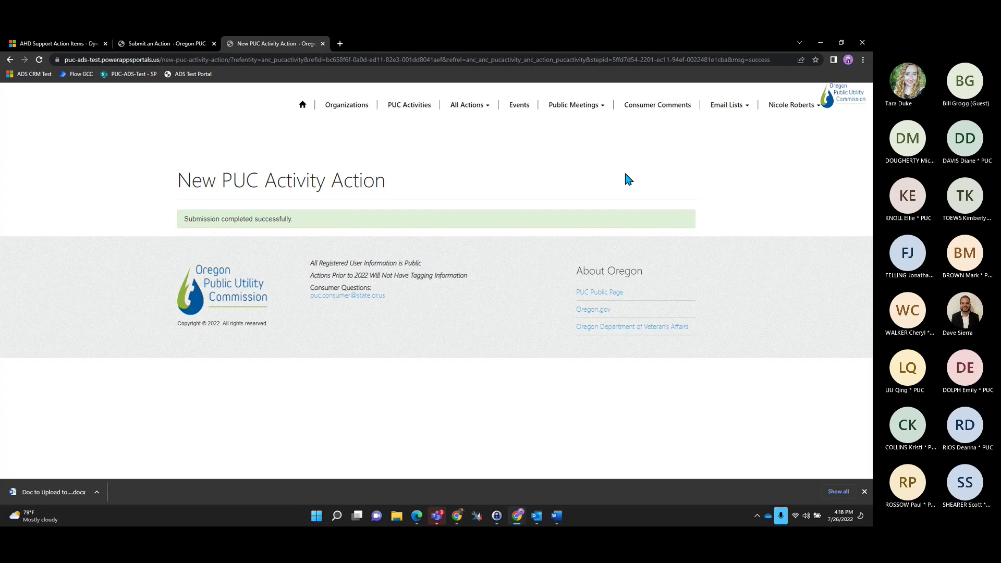
# Step: Open the list of my own actions to examine the filing status of the submitted EA 46 filings, and dismiss the downloads bar
pyautogui.click(791, 105)
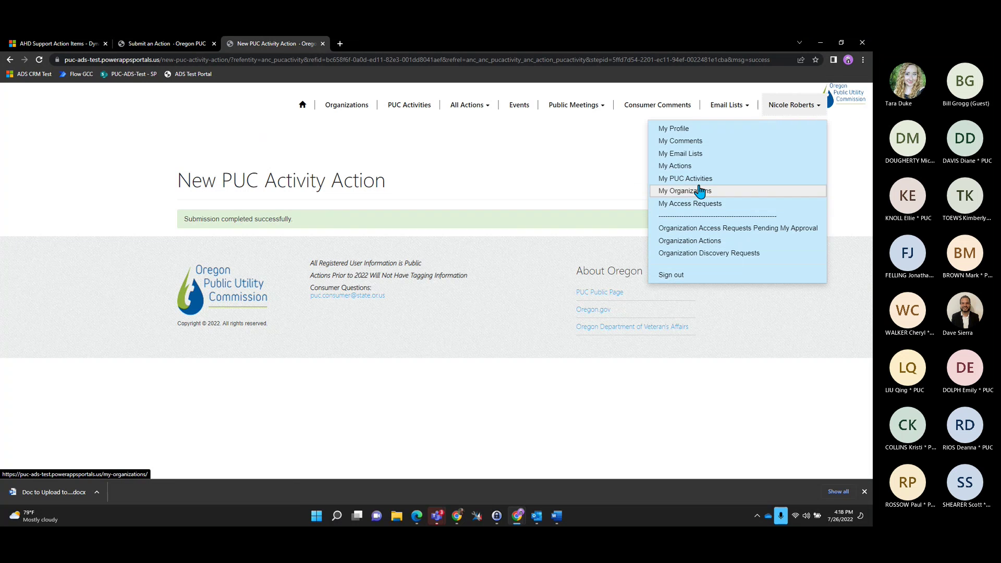
pyautogui.click(693, 167)
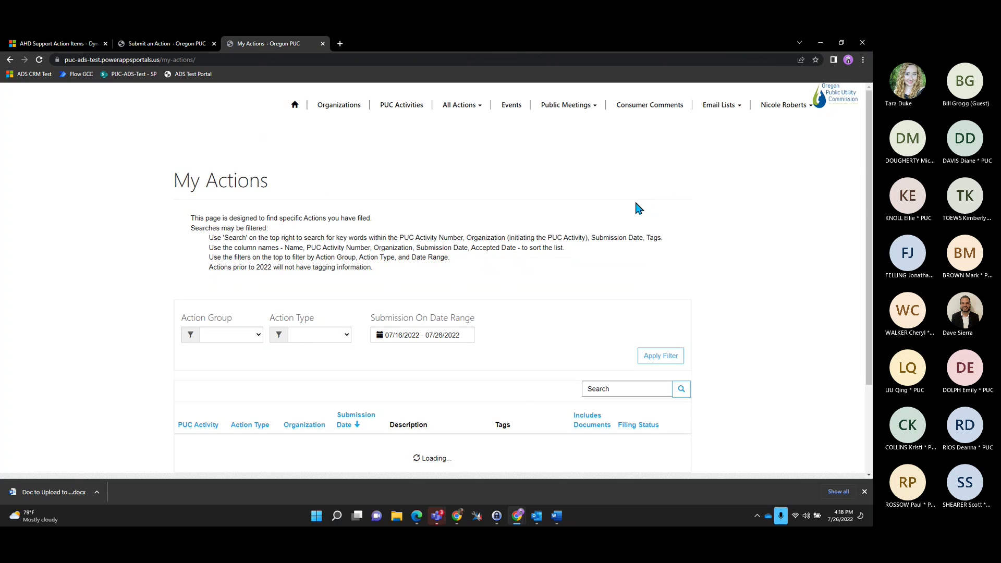
pyautogui.scroll(-2, 779, 265)
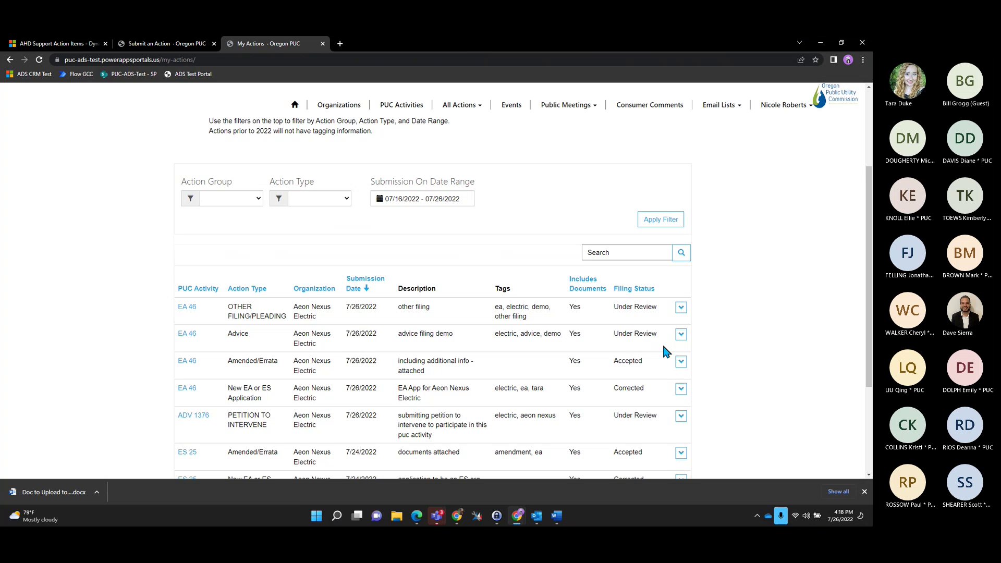
pyautogui.click(864, 491)
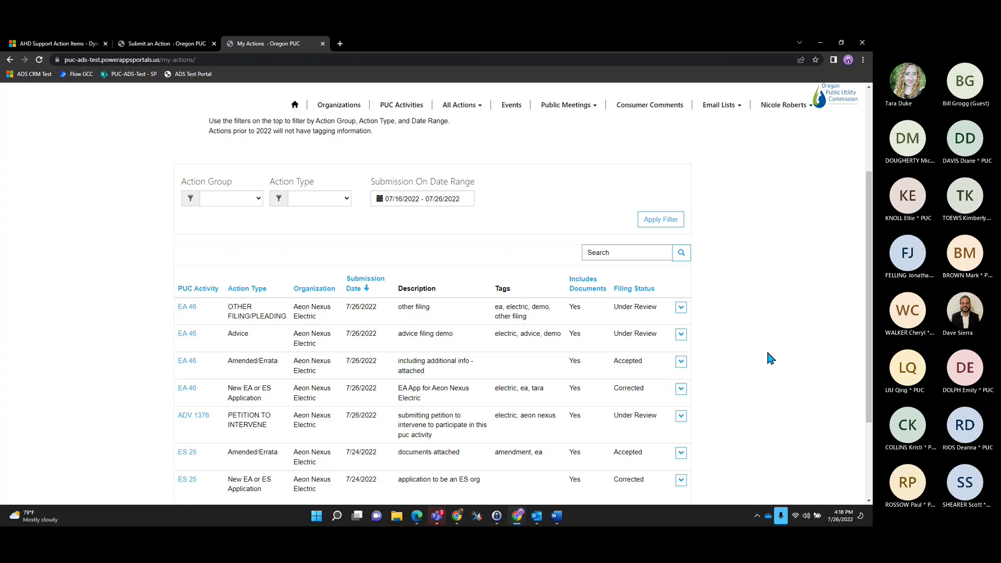
# Step: Go to the Submit an Action page and start an action that creates a new PUC Activity
pyautogui.scroll(3, 767, 353)
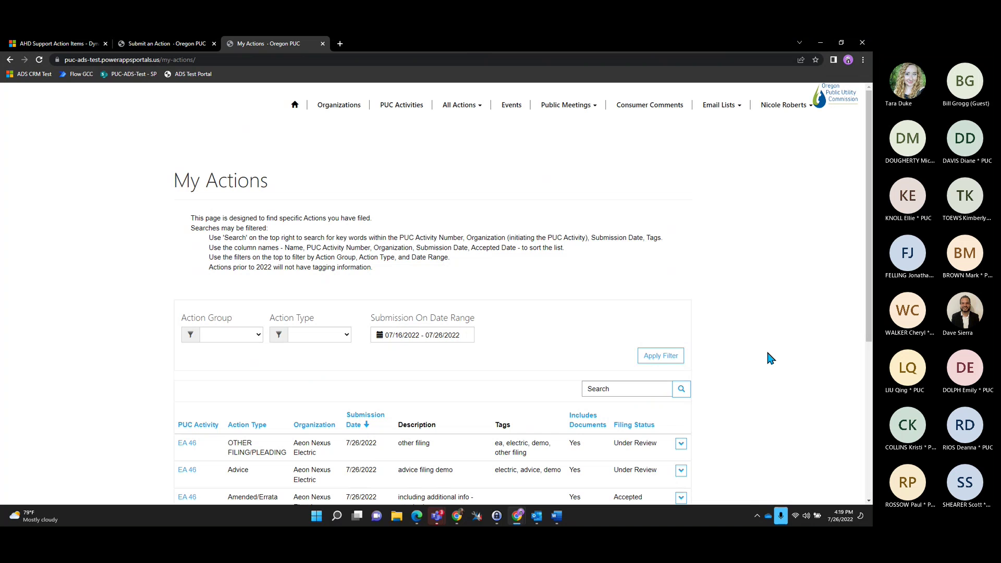
pyautogui.click(462, 105)
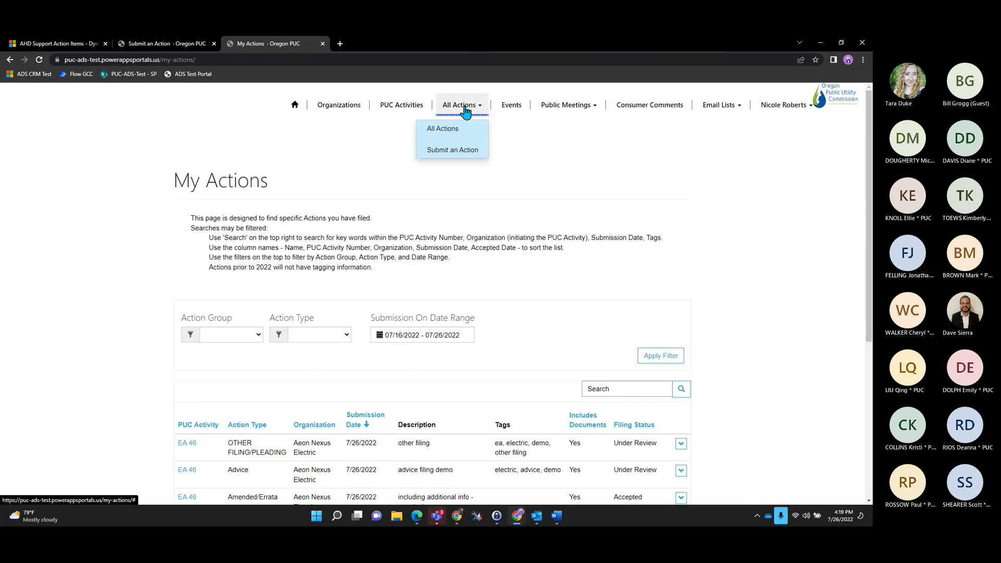
pyautogui.click(464, 151)
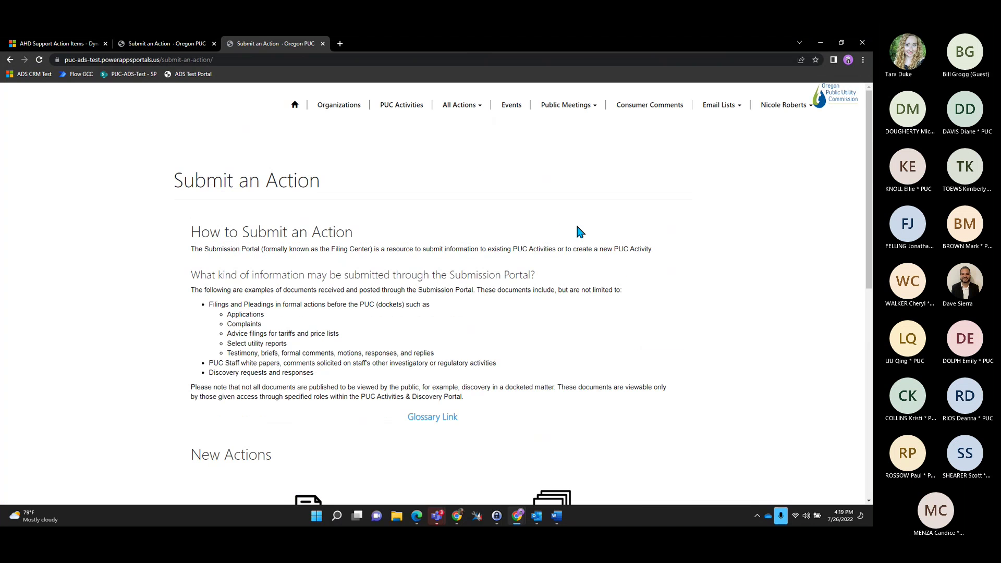
pyautogui.scroll(-1, 599, 245)
pyautogui.scroll(-2, 633, 267)
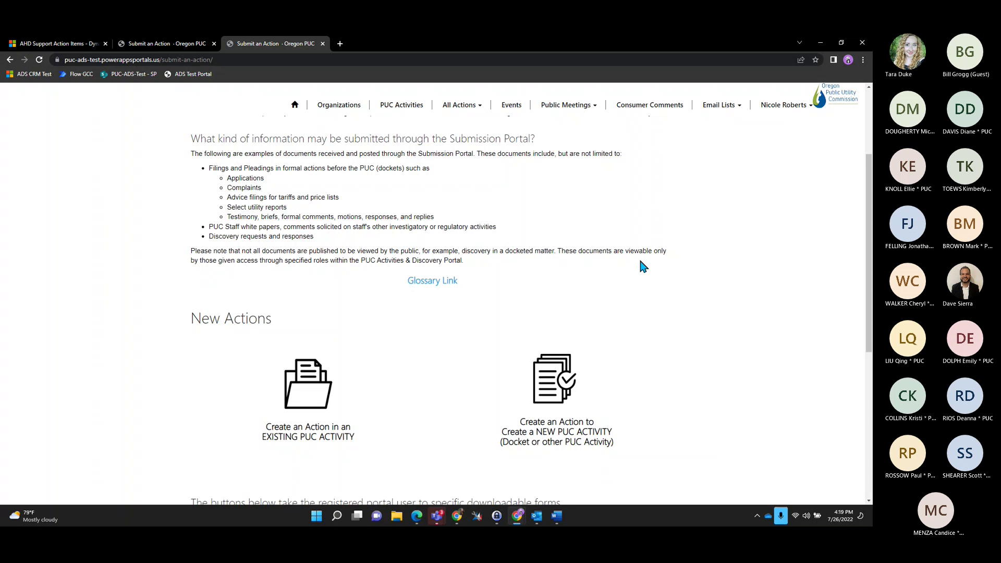
pyautogui.scroll(-1, 640, 261)
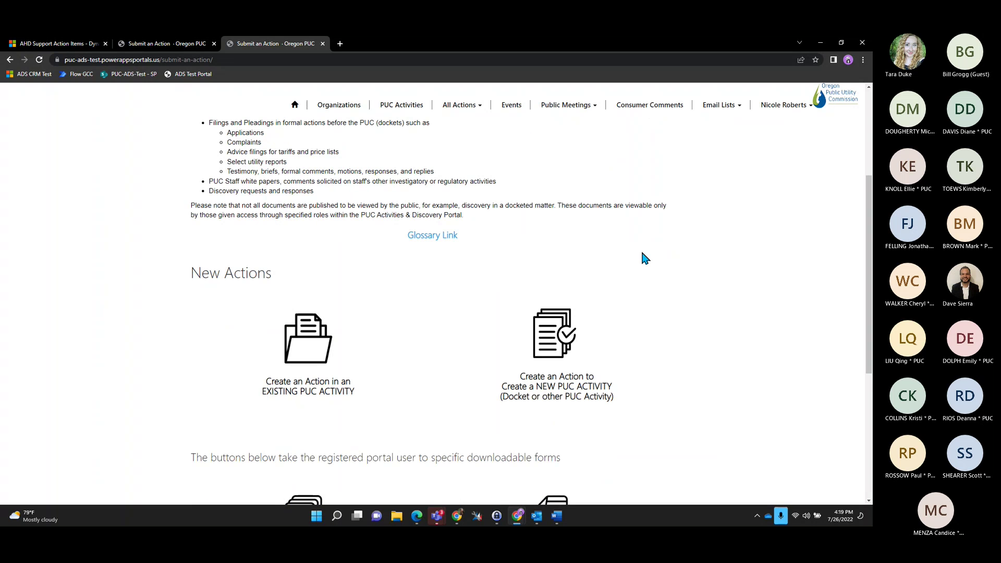
pyautogui.scroll(-1, 645, 258)
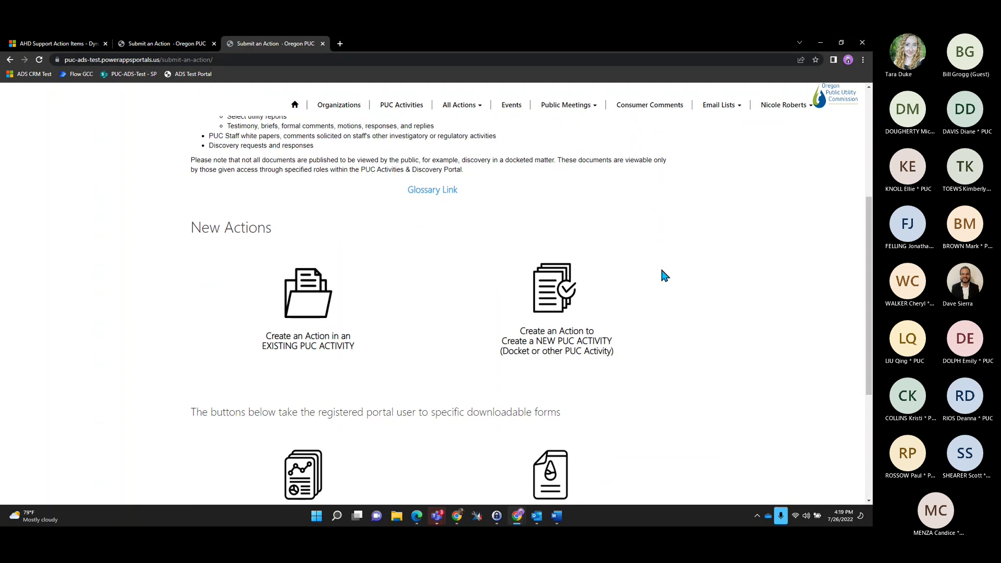
pyautogui.click(566, 303)
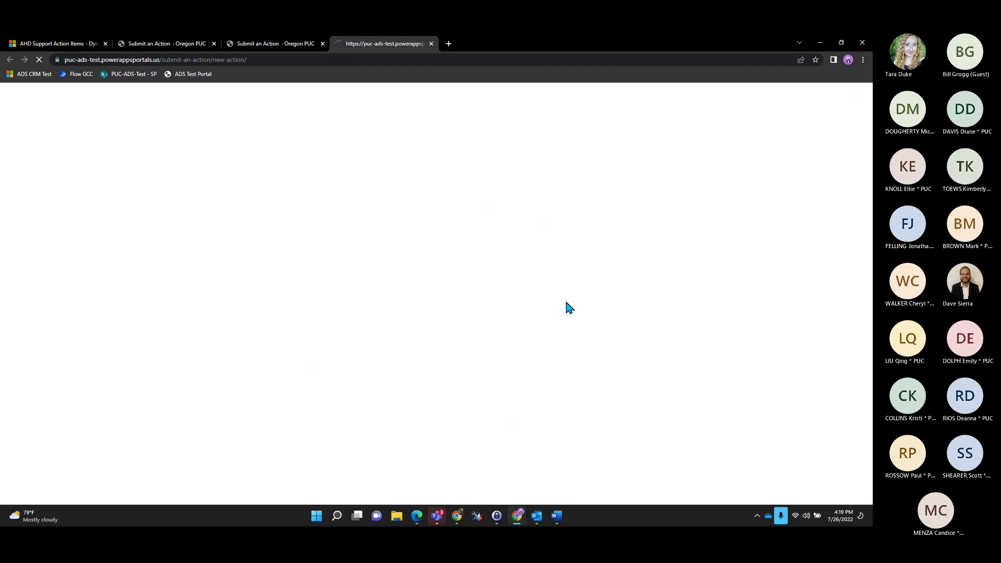
pyautogui.click(285, 41)
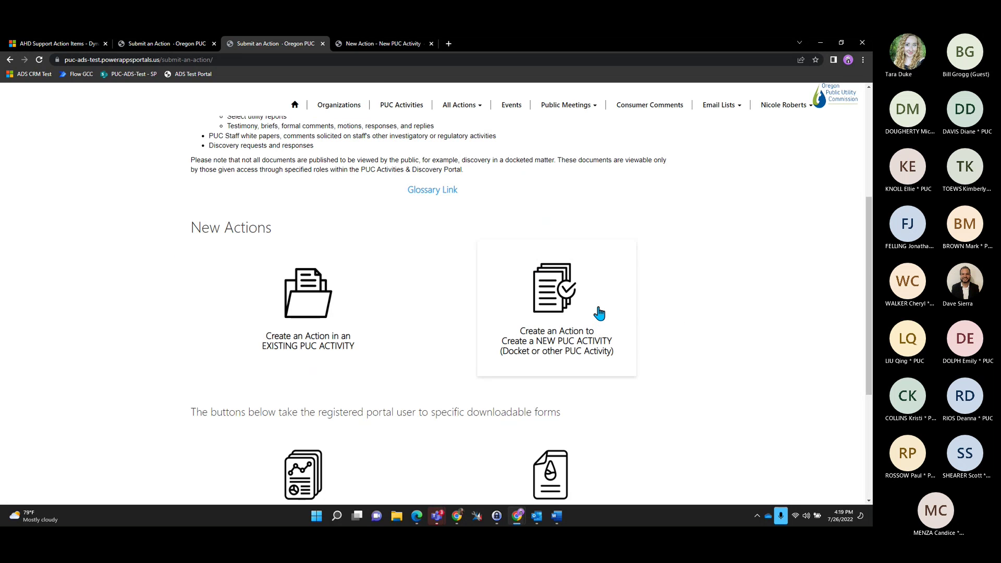
pyautogui.click(379, 44)
# Step: Set the Action Group to FILINGS/PLEADINGS - Filing and the Action Type to INITIAL (APPLICATION, COMPLAINT, PETITION)
pyautogui.click(414, 312)
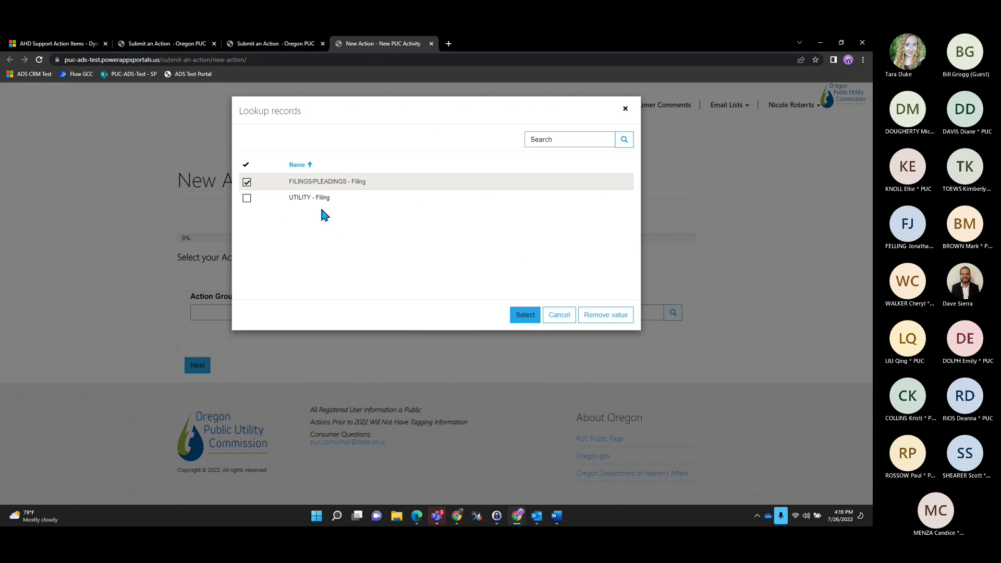
pyautogui.click(526, 315)
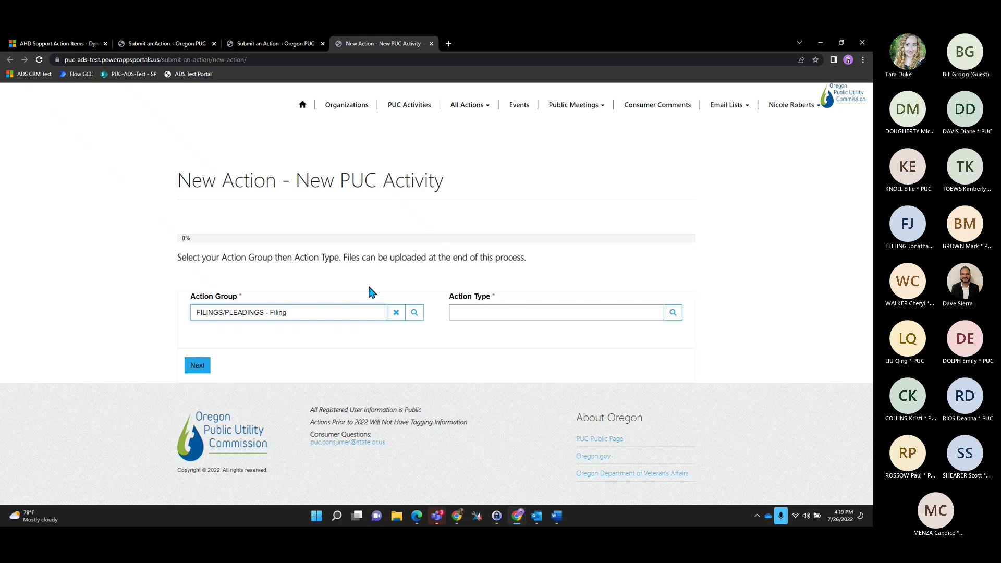
pyautogui.click(673, 317)
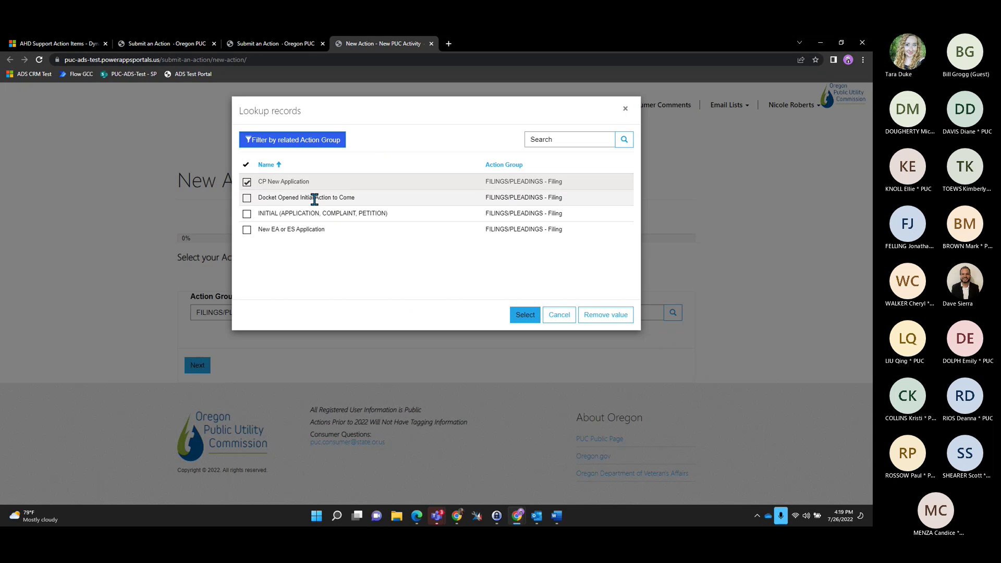
pyautogui.click(247, 198)
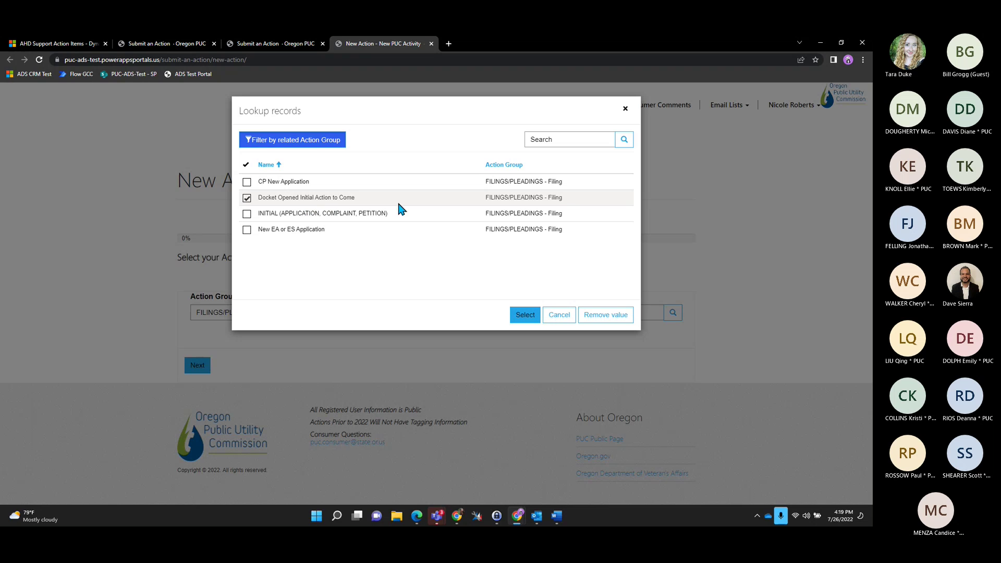
pyautogui.click(246, 215)
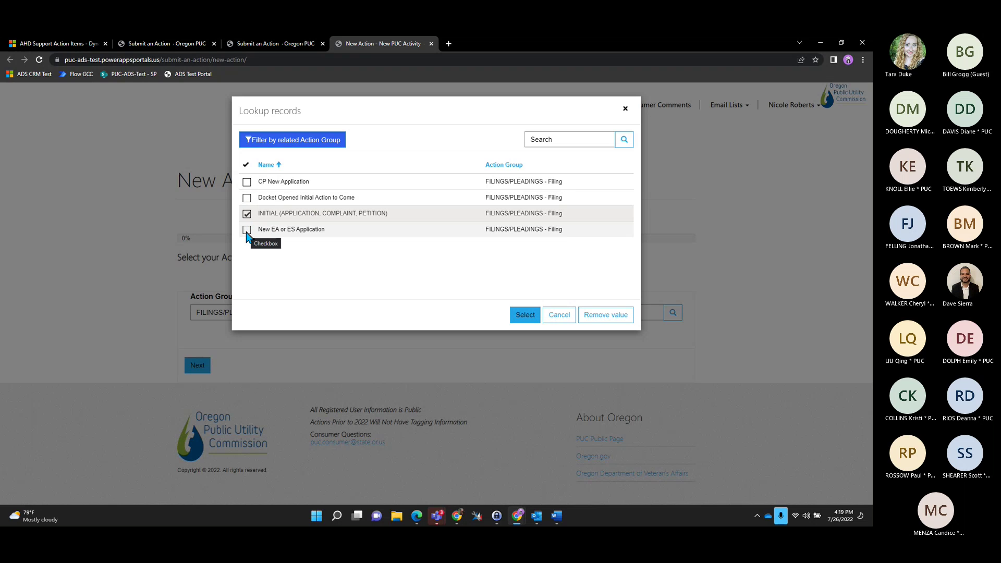
pyautogui.click(523, 319)
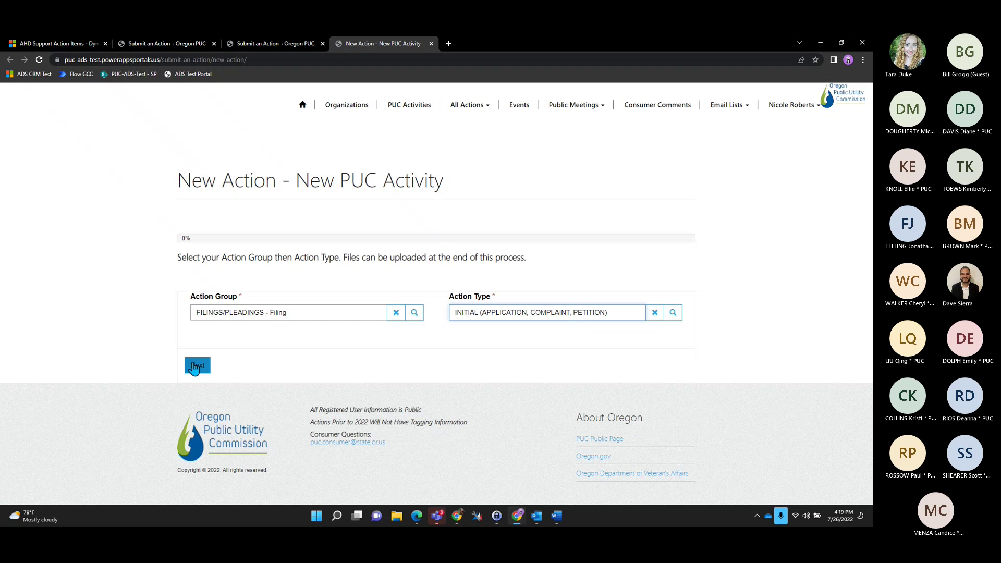
# Step: Proceed to the action details, set the Organization to Aeon Nexus Electric and the Description to "demo", and continue to the contacts page
pyautogui.click(197, 365)
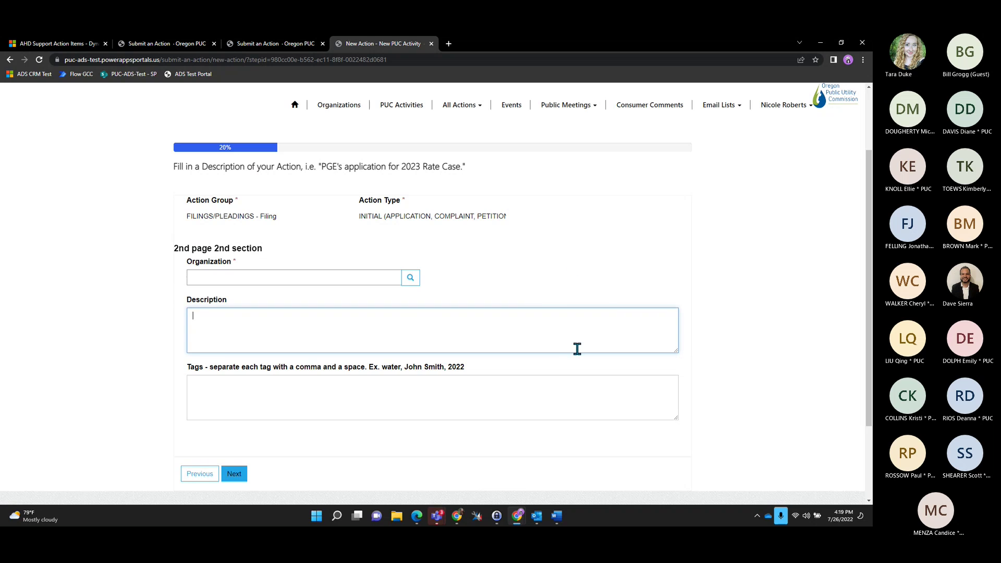
pyautogui.moveTo(264, 249); pyautogui.dragTo(111, 299)
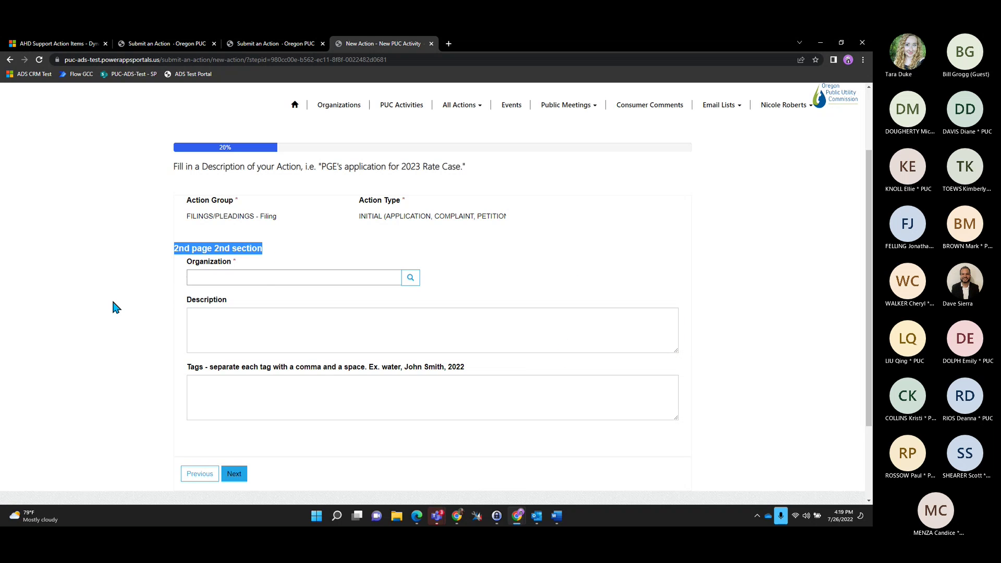
pyautogui.click(112, 300)
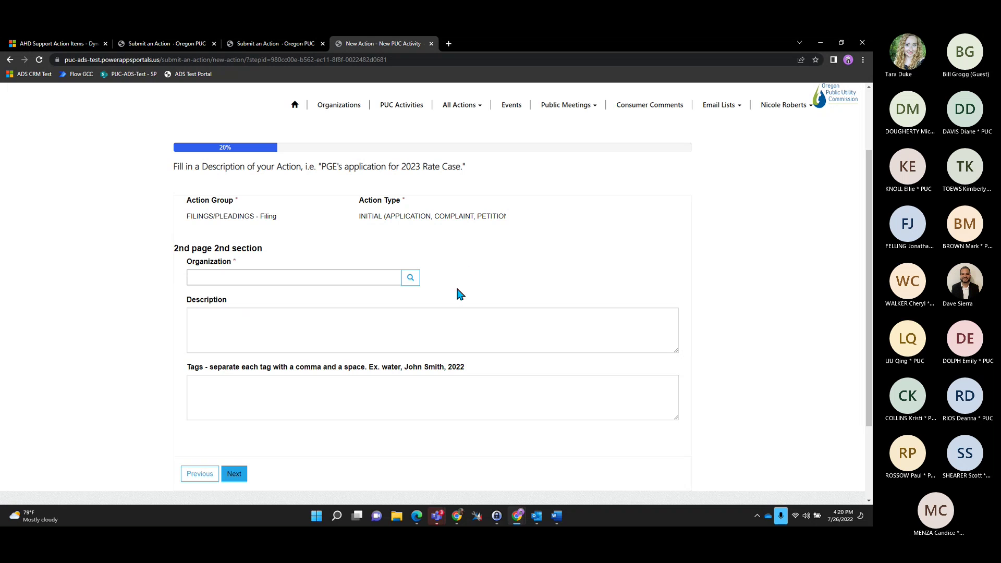
pyautogui.click(410, 277)
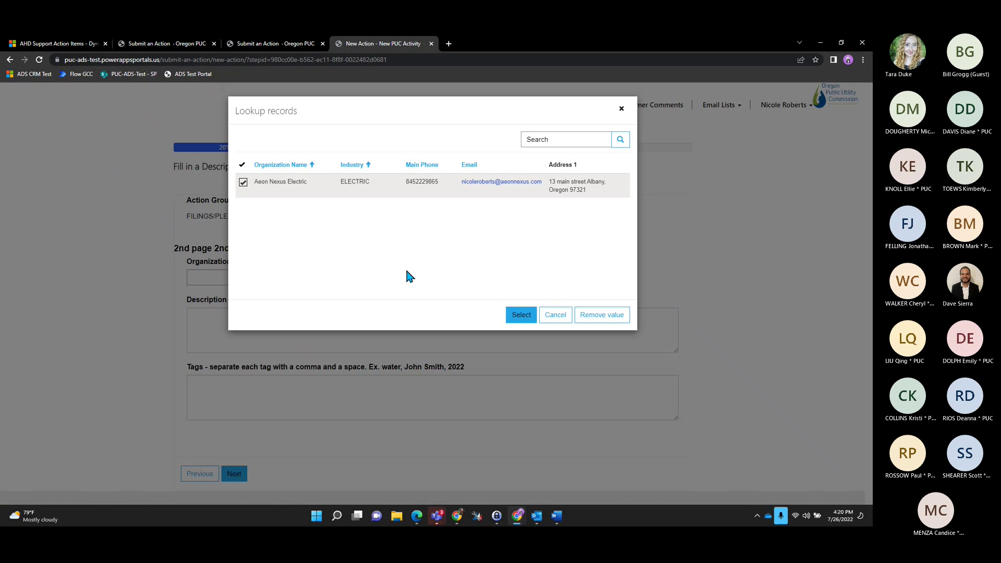
pyautogui.click(521, 316)
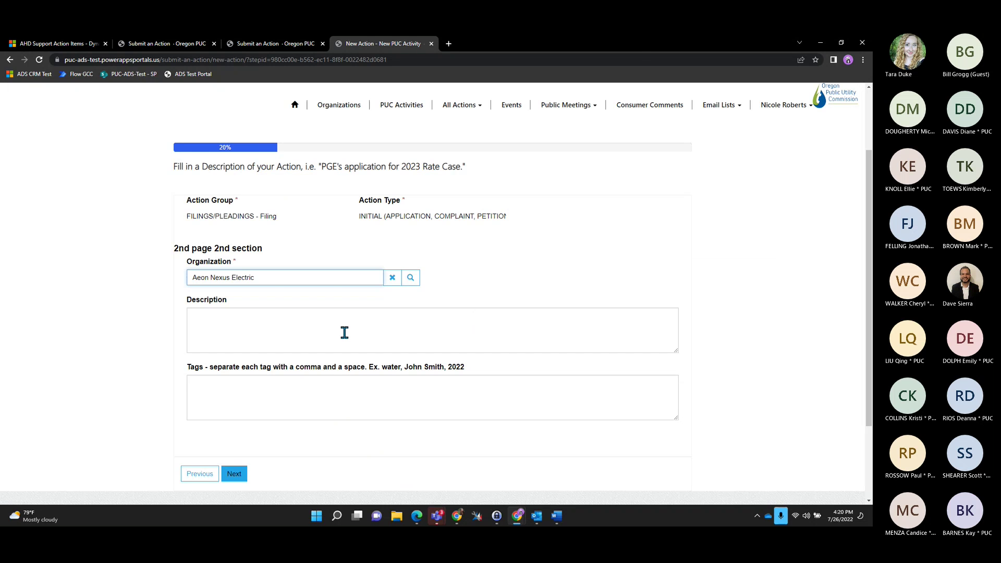
pyautogui.click(343, 331)
pyautogui.write('demo')
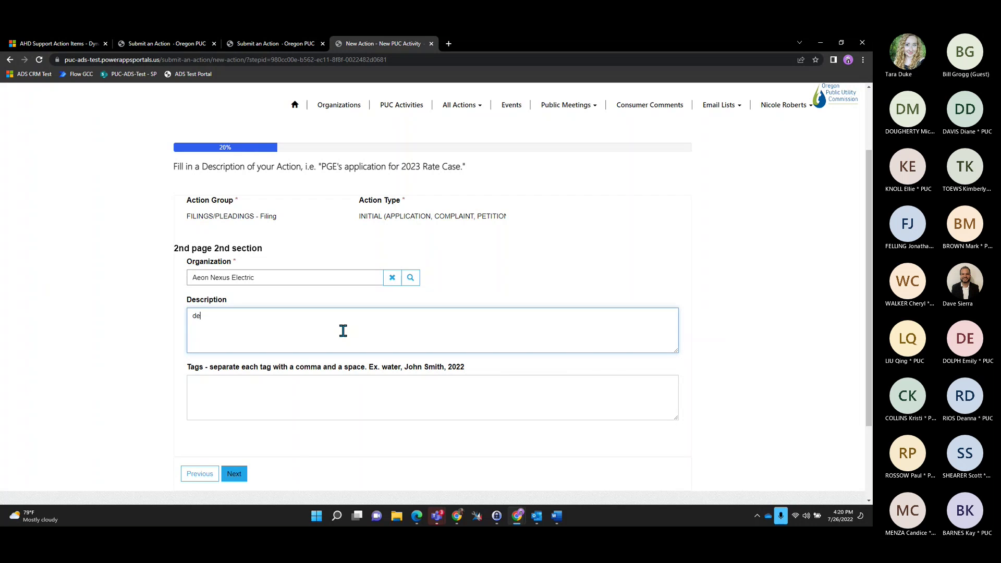
pyautogui.click(241, 474)
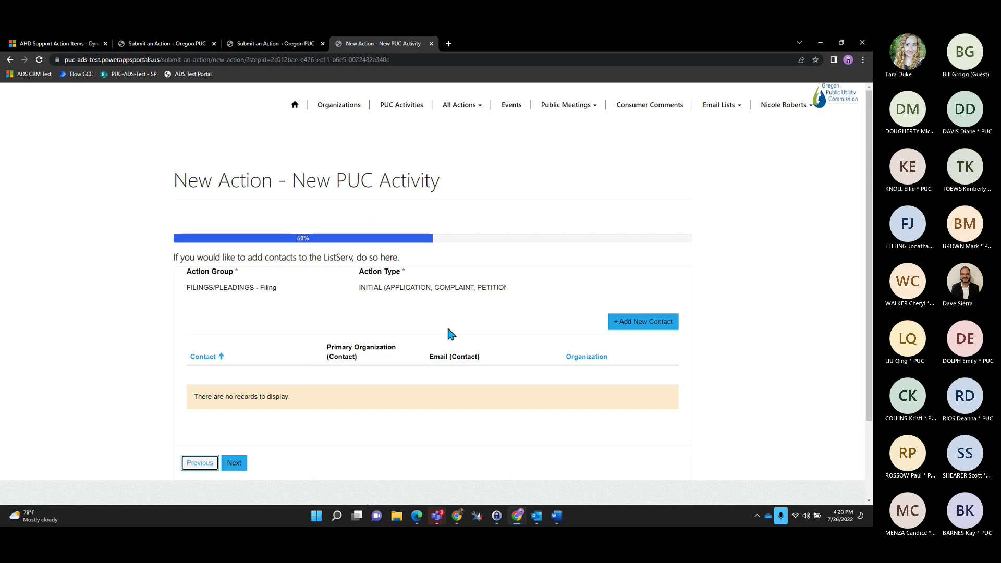
# Step: Start adding a ListServ contact and set its Represented Organization to Aeon Nexus Electric, searching by the primary contact's first name
pyautogui.click(661, 323)
pyautogui.click(410, 231)
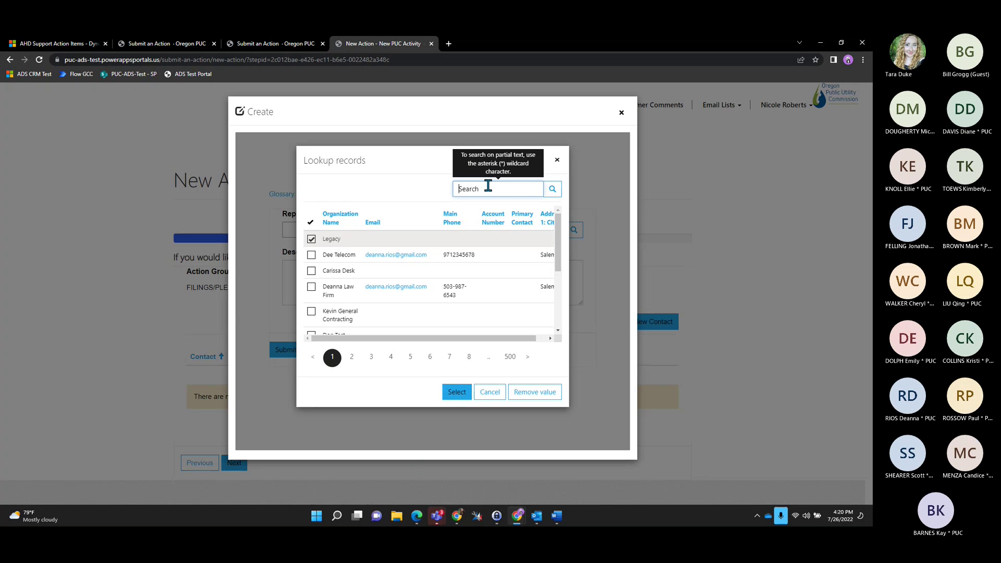
pyautogui.write('nicole')
pyautogui.press('Return')
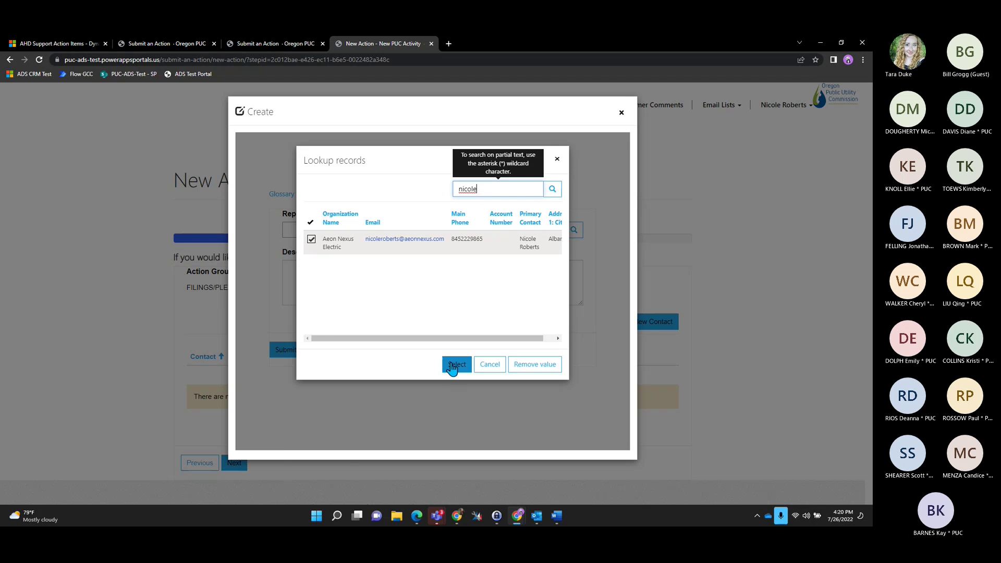
pyautogui.click(456, 365)
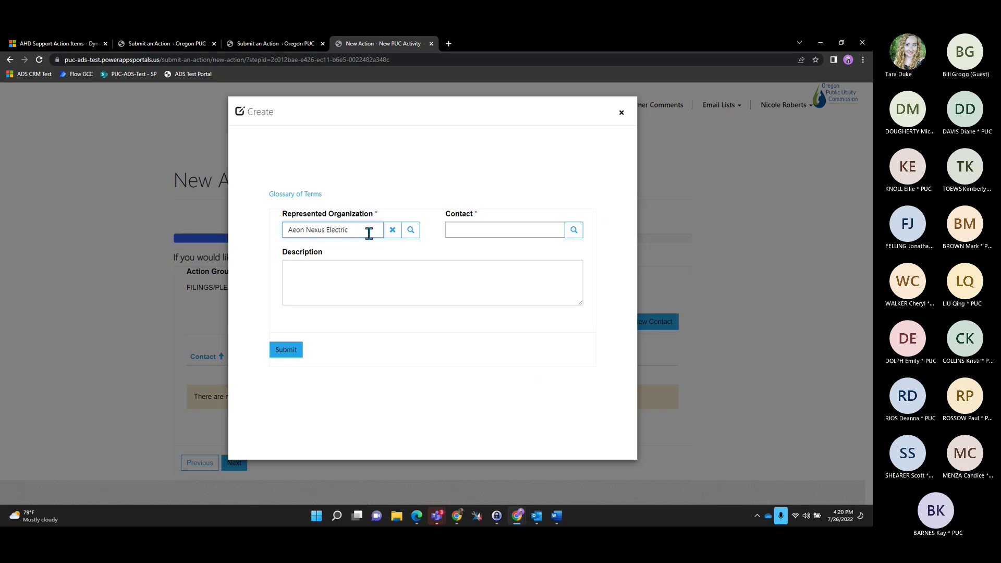
# Step: Clear the Represented Organization, repeat the search by the primary contact's first name, and reselect Aeon Nexus Electric
pyautogui.click(392, 230)
pyautogui.click(411, 232)
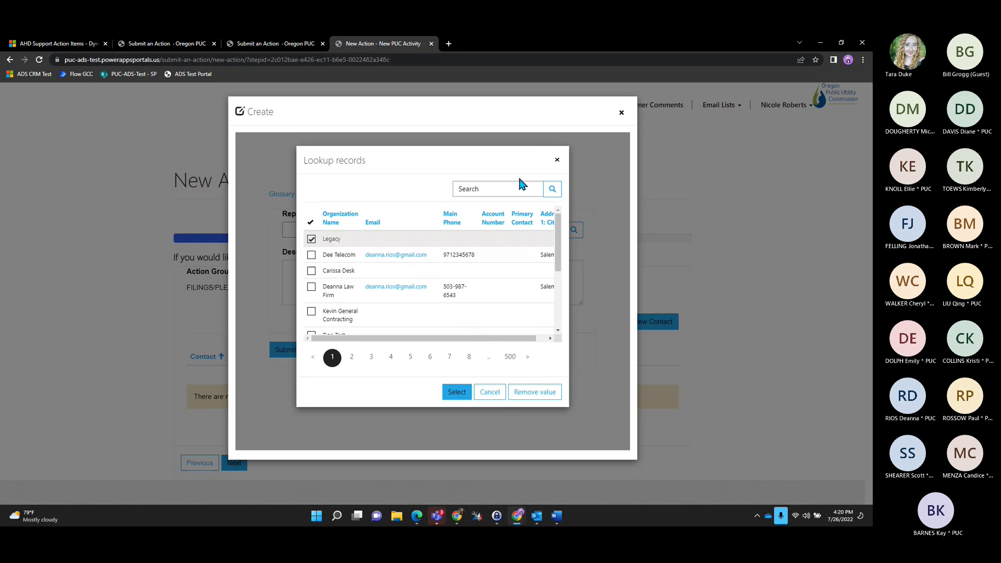
pyautogui.click(503, 187)
pyautogui.write('nicole')
pyautogui.press('Return')
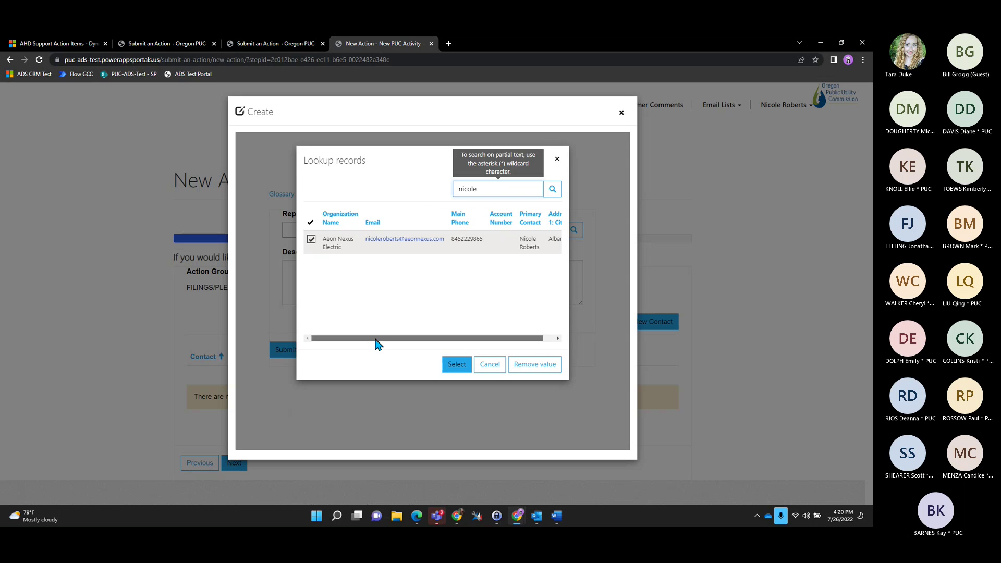
pyautogui.moveTo(375, 338); pyautogui.dragTo(386, 338)
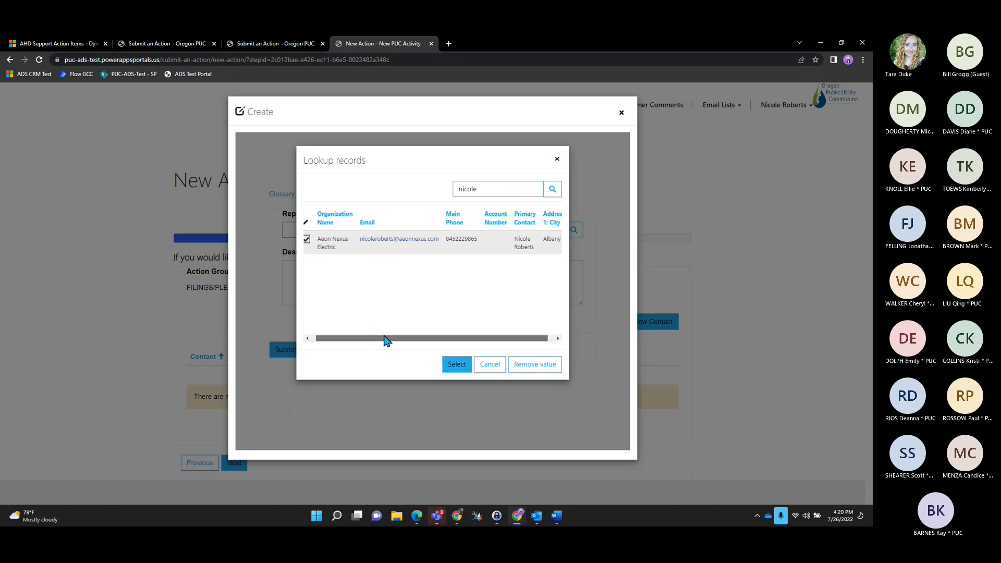
pyautogui.click(517, 248)
pyautogui.moveTo(393, 338); pyautogui.dragTo(352, 342)
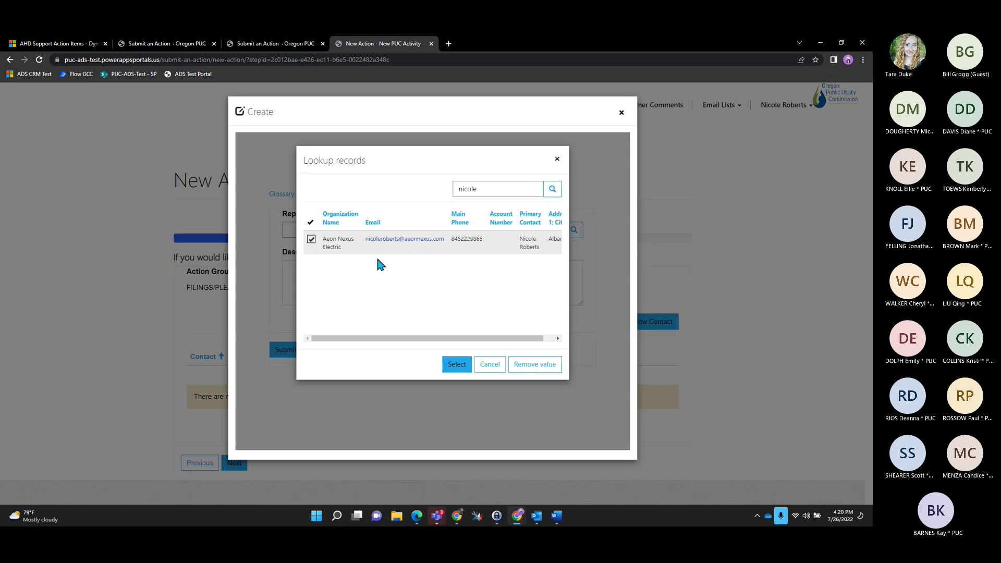
pyautogui.click(454, 366)
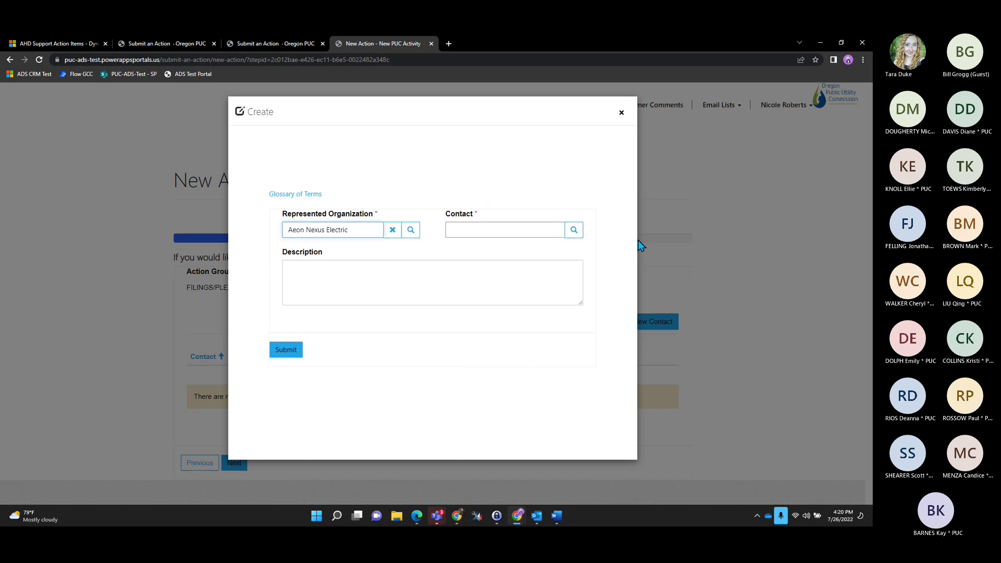
# Step: Select the contact who belongs to Aeon Nexus Electric, describe them as "the org admin", and submit the ListServ contact
pyautogui.click(572, 234)
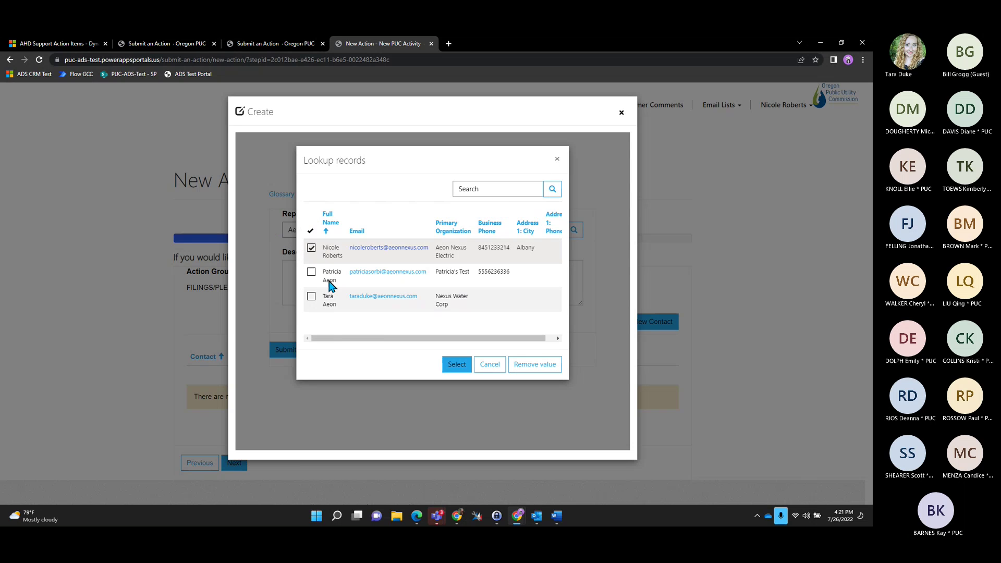
pyautogui.click(456, 364)
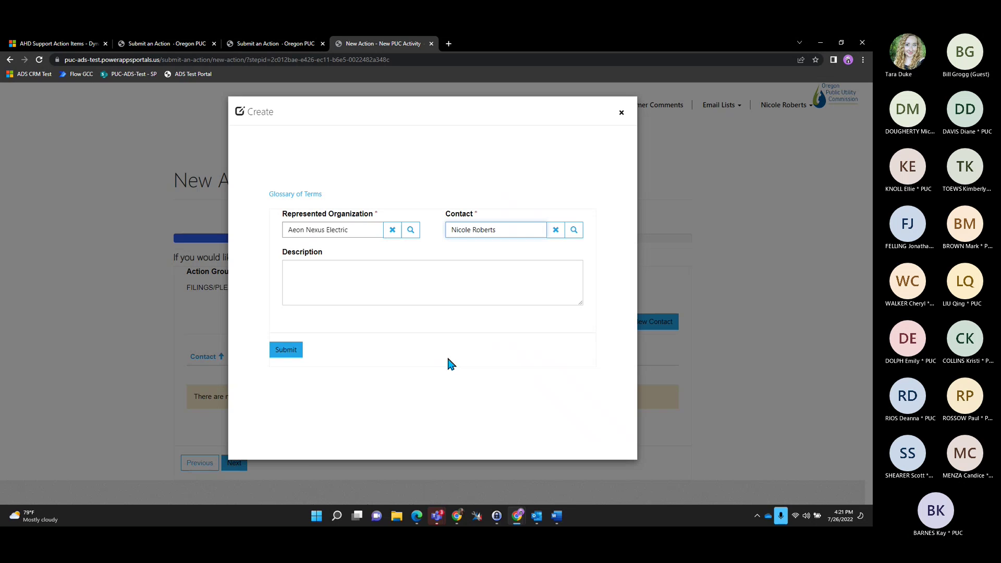
pyautogui.click(367, 275)
pyautogui.write('the org admin')
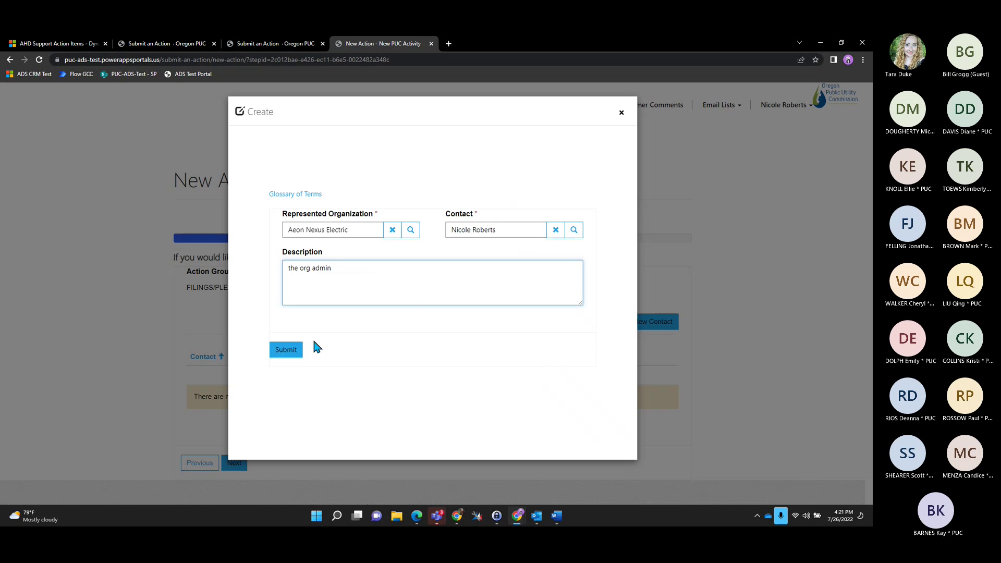
pyautogui.click(289, 349)
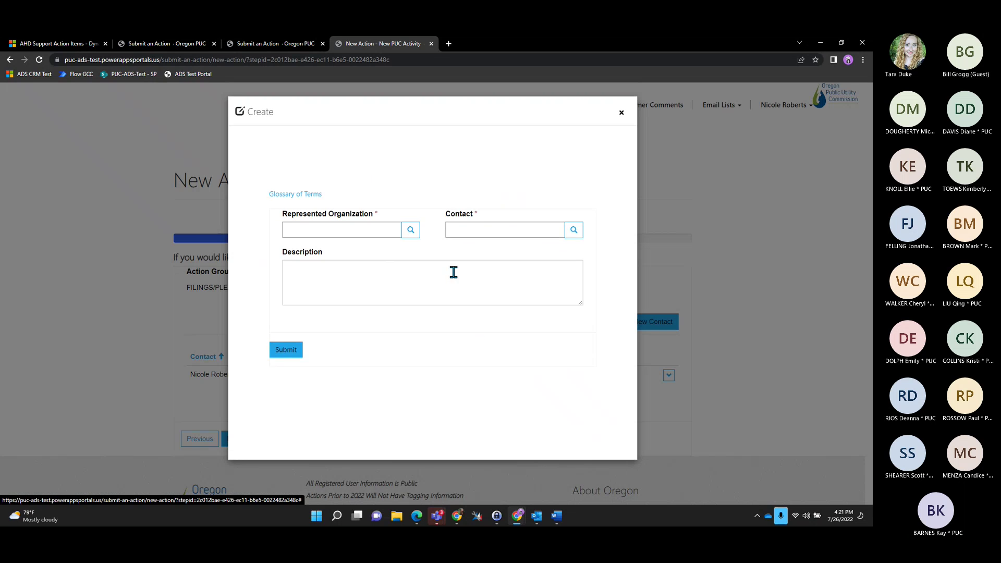
# Step: For a second ListServ contact, search organizations for "aeon" and set the Represented Organization to Aeon Nexus Electric
pyautogui.click(410, 230)
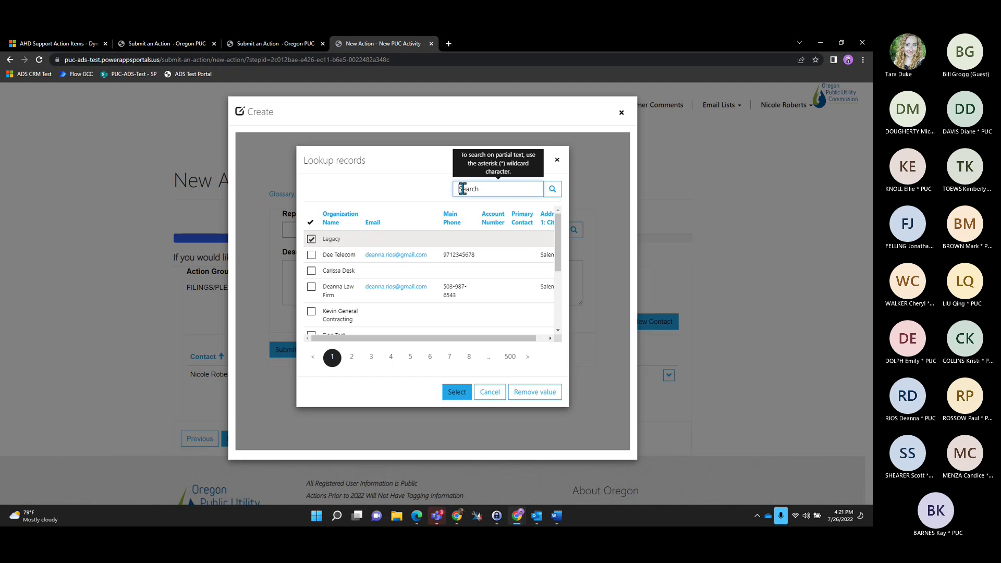
pyautogui.click(459, 190)
pyautogui.write('aeon')
pyautogui.press('Return')
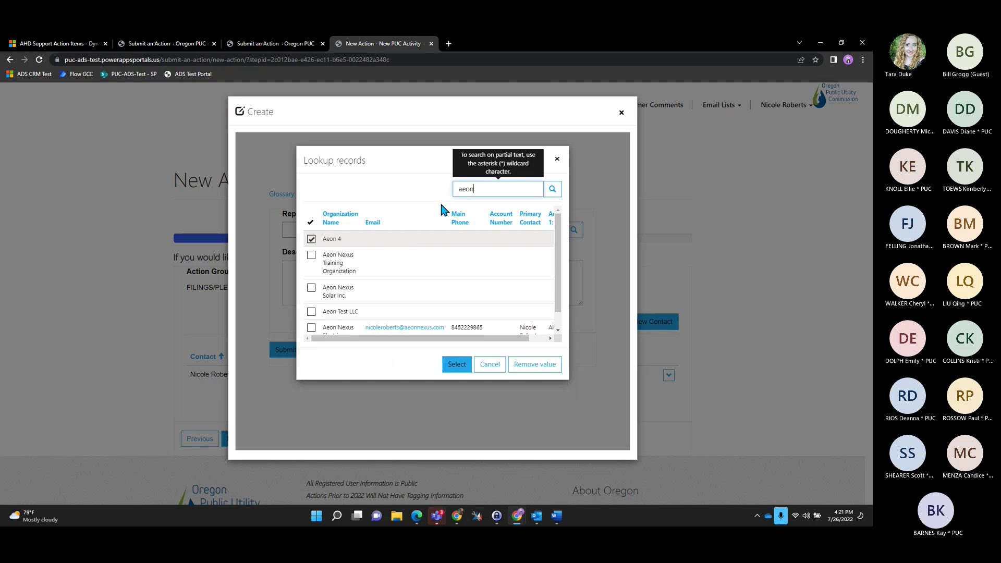
pyautogui.scroll(-1, 421, 254)
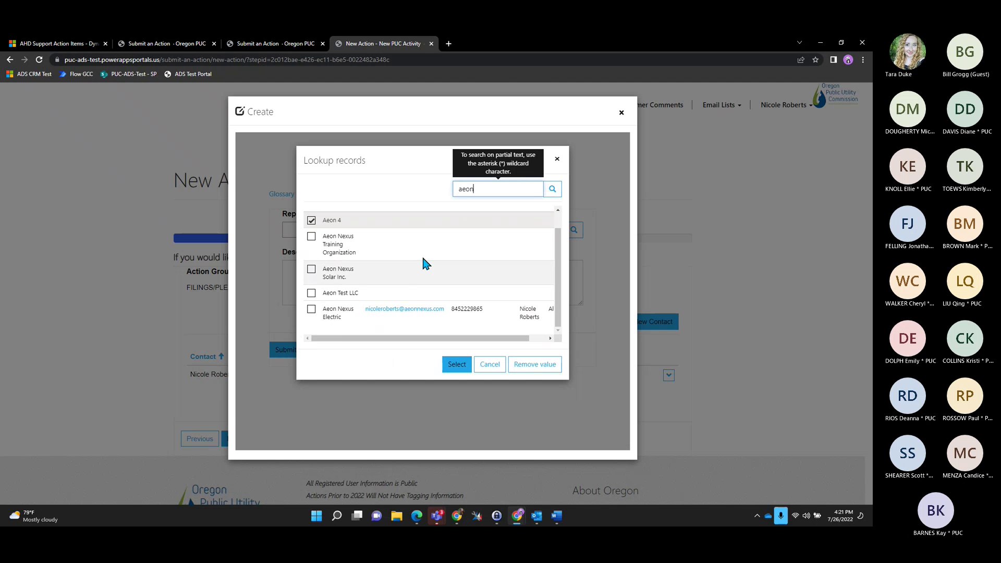
pyautogui.click(313, 311)
pyautogui.click(456, 365)
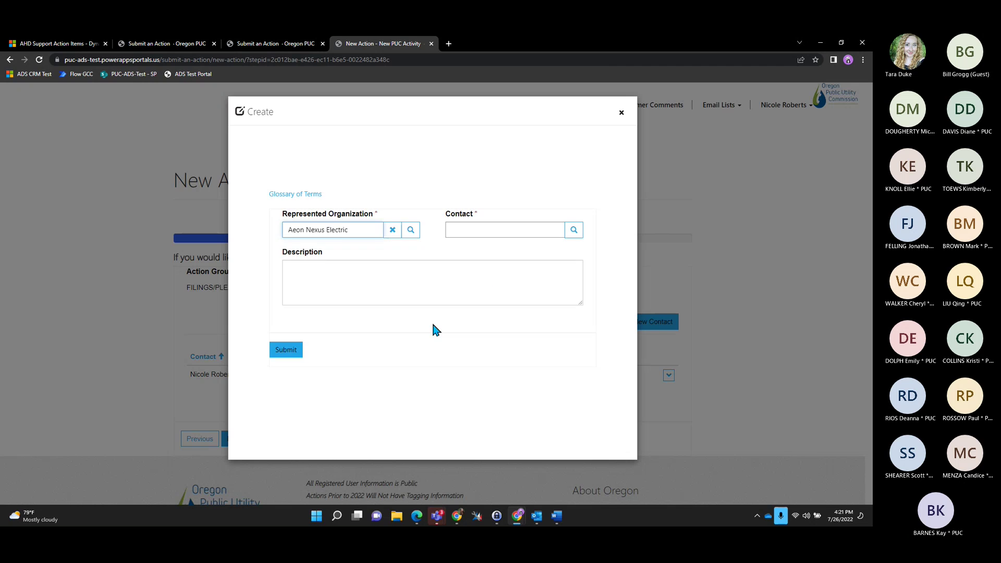
# Step: Choose the second person in the lookup as the Contact and submit the new ListServ contact
pyautogui.click(573, 230)
pyautogui.click(305, 259)
pyautogui.click(311, 272)
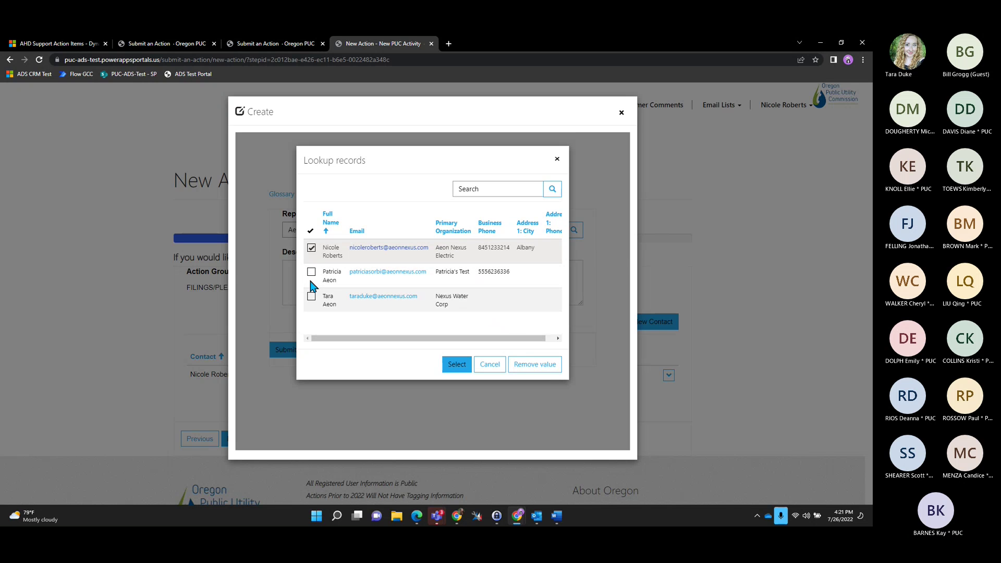
pyautogui.click(456, 365)
pyautogui.click(296, 344)
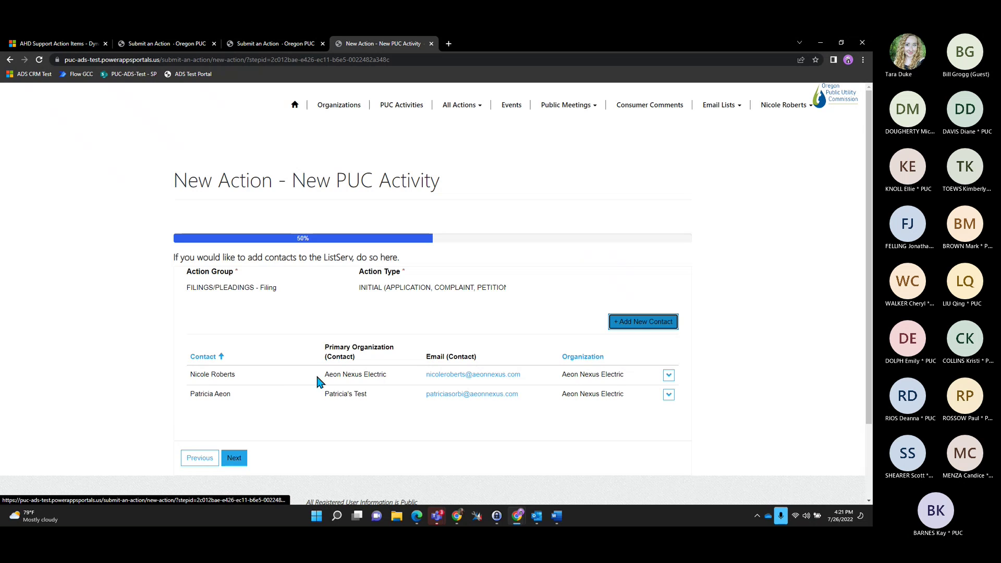
# Step: Submit the new PUC Activity filing without uploading documents, leaving the redacted-version answer at No, and return to the portal's home page
pyautogui.scroll(-1, 262, 341)
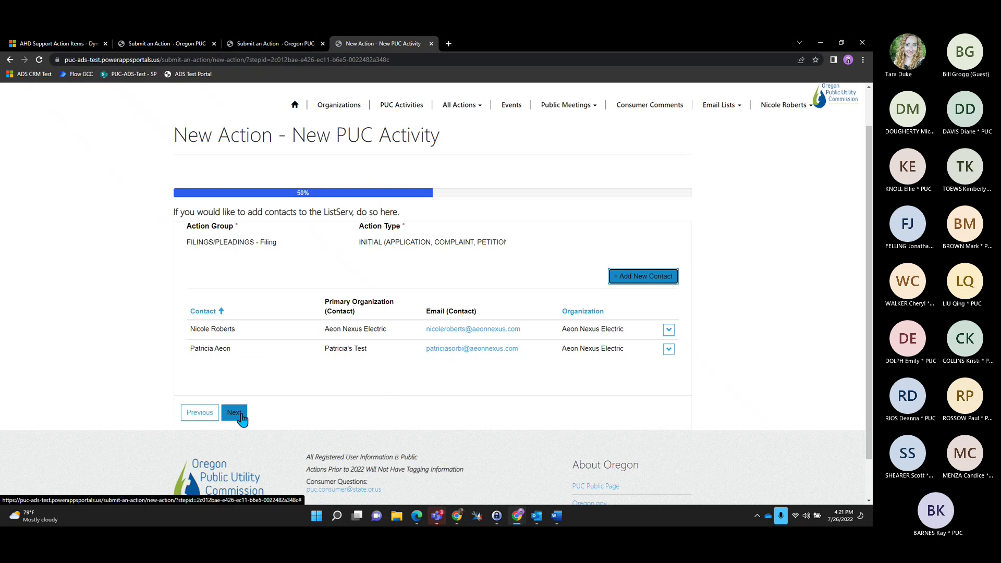
pyautogui.click(235, 413)
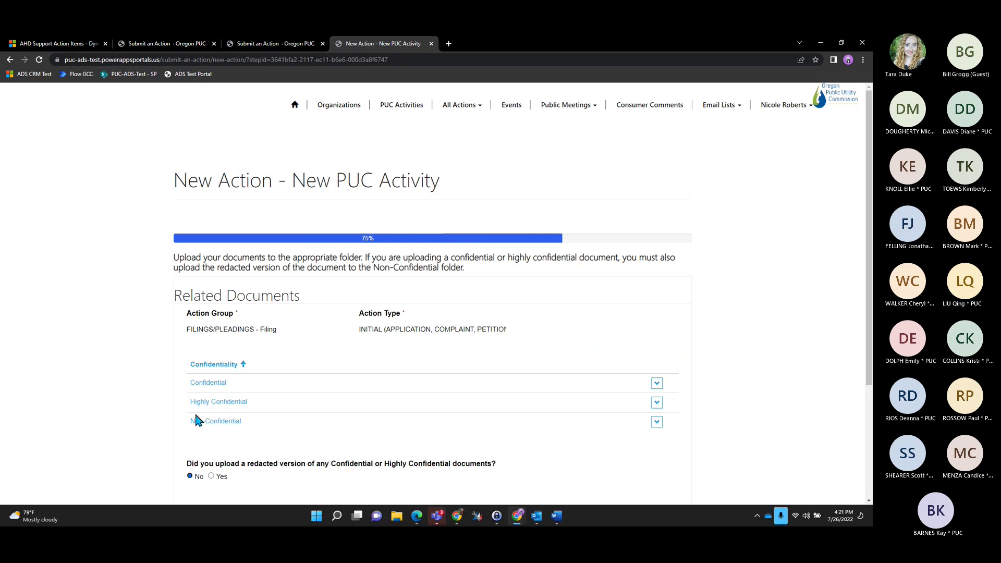
pyautogui.scroll(-1, 349, 344)
pyautogui.scroll(-2, 336, 305)
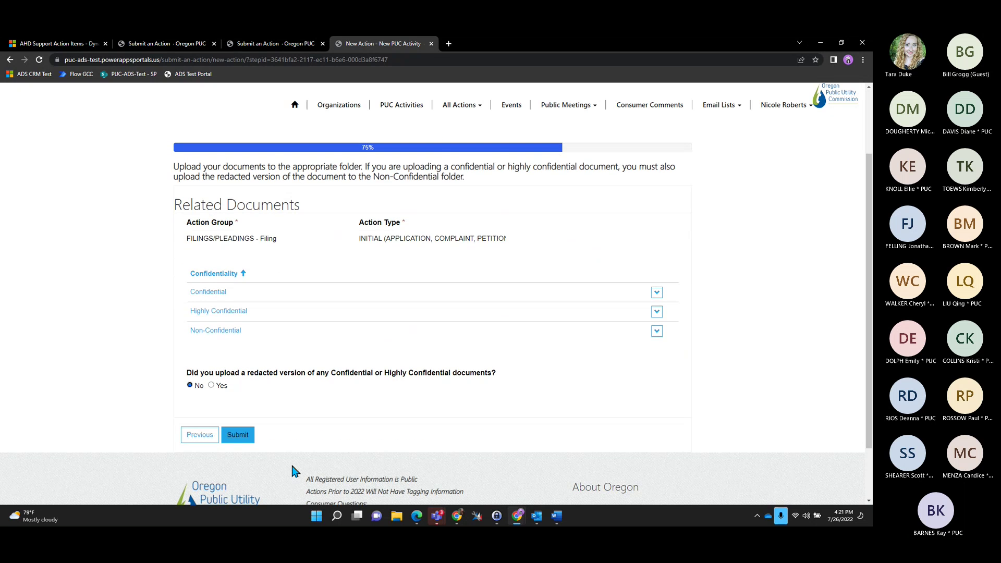
pyautogui.click(237, 435)
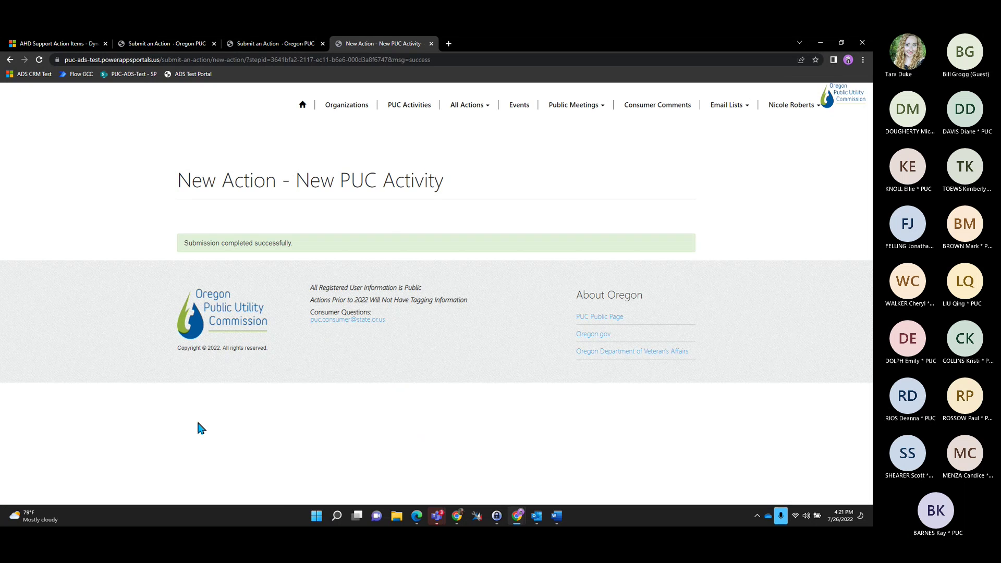
pyautogui.click(303, 105)
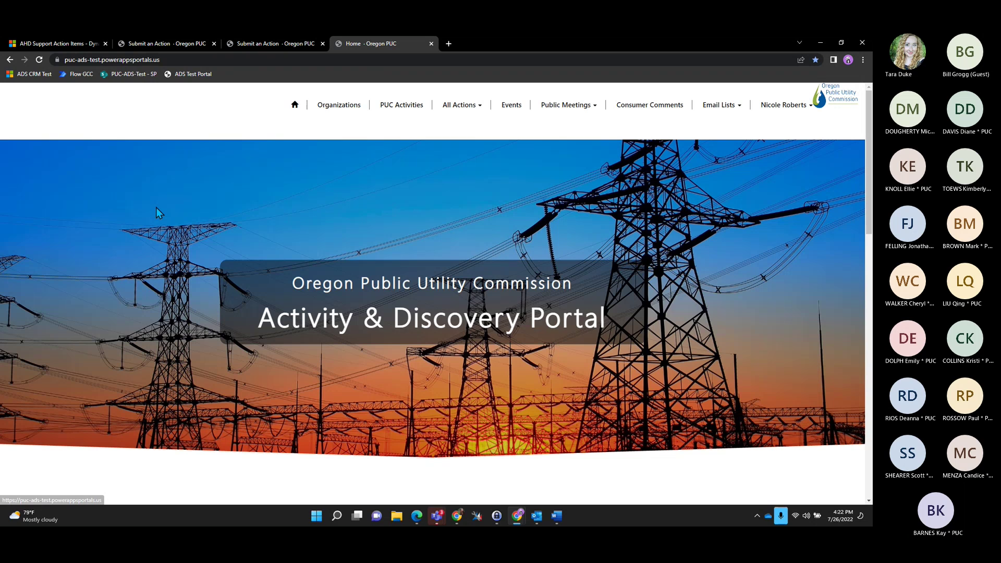